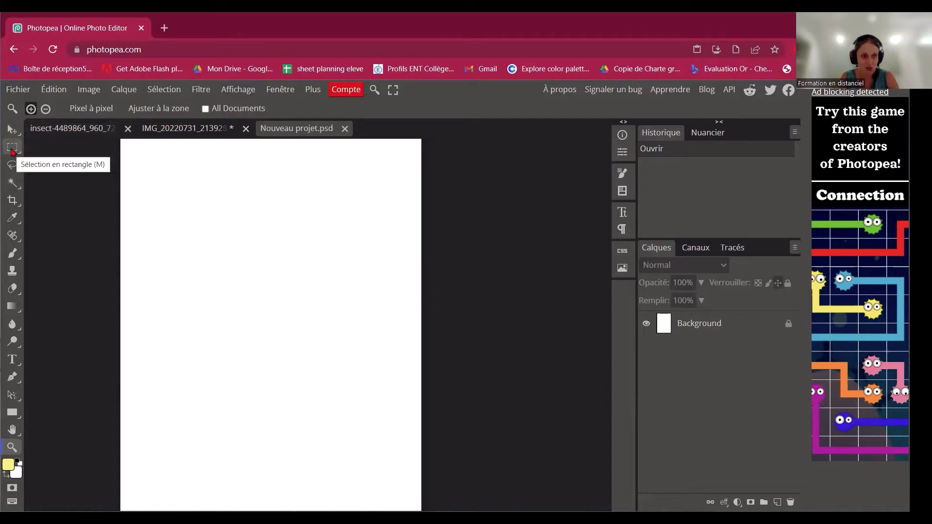
- Examine the editing tools and the variants grouped with the Blur, Dodge and path selection tools
left_click(12, 165)
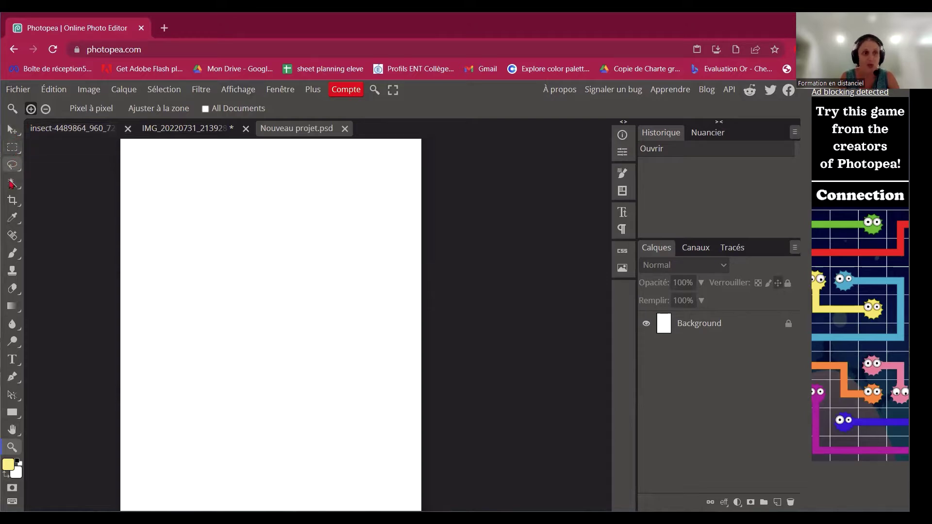
left_click(11, 189)
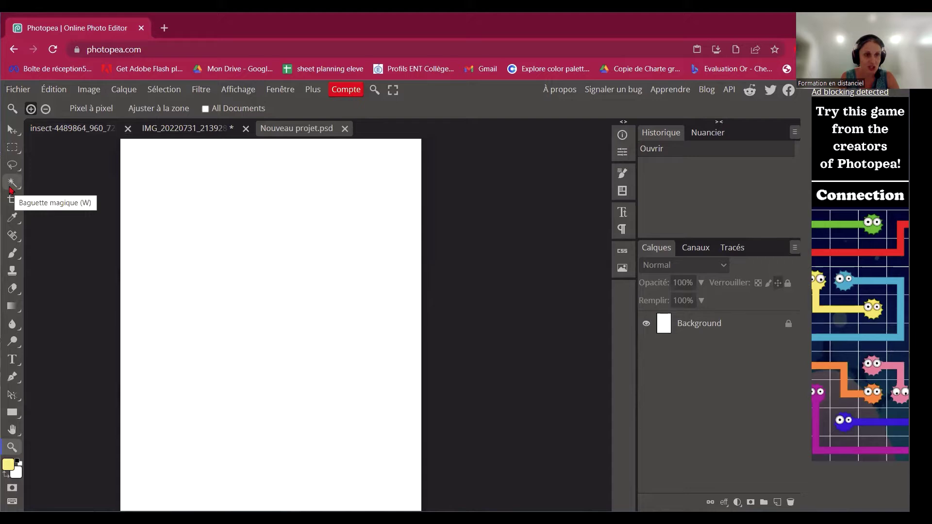
left_click(12, 200)
left_click(16, 215)
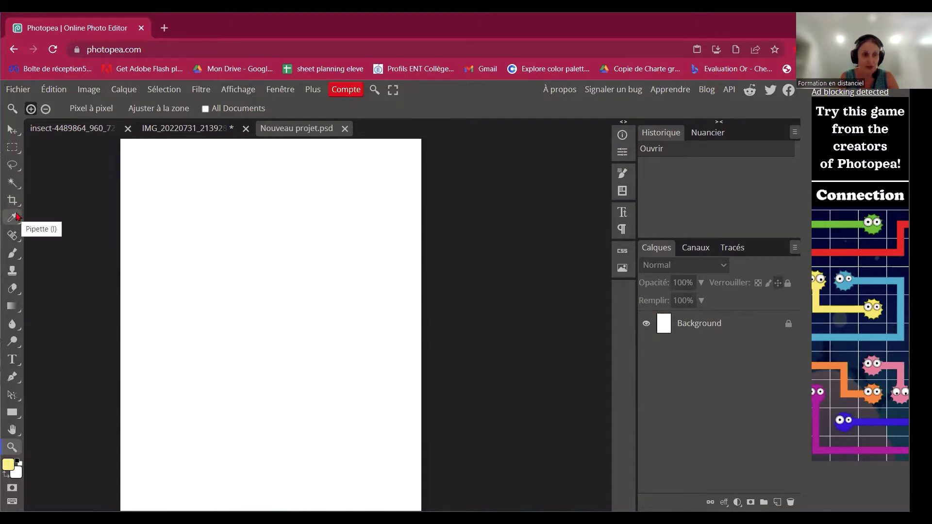
left_click(10, 235)
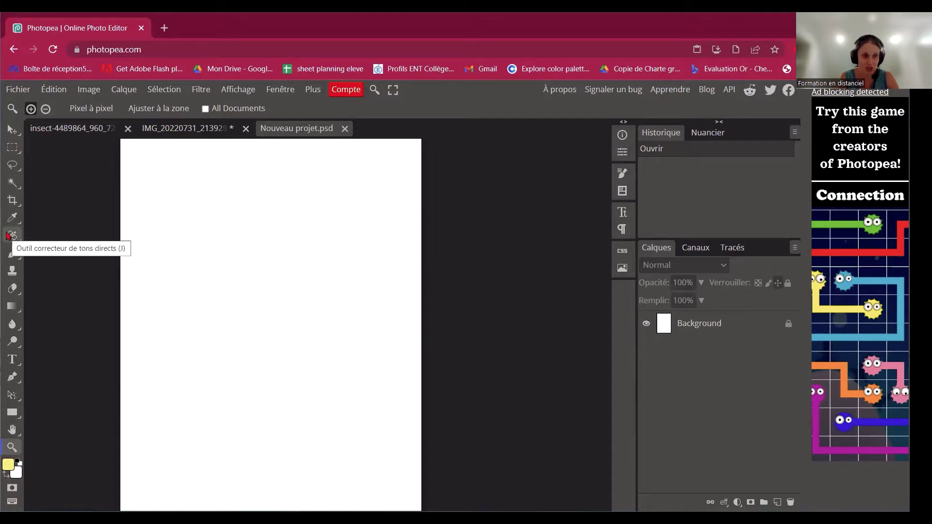
left_click(13, 253)
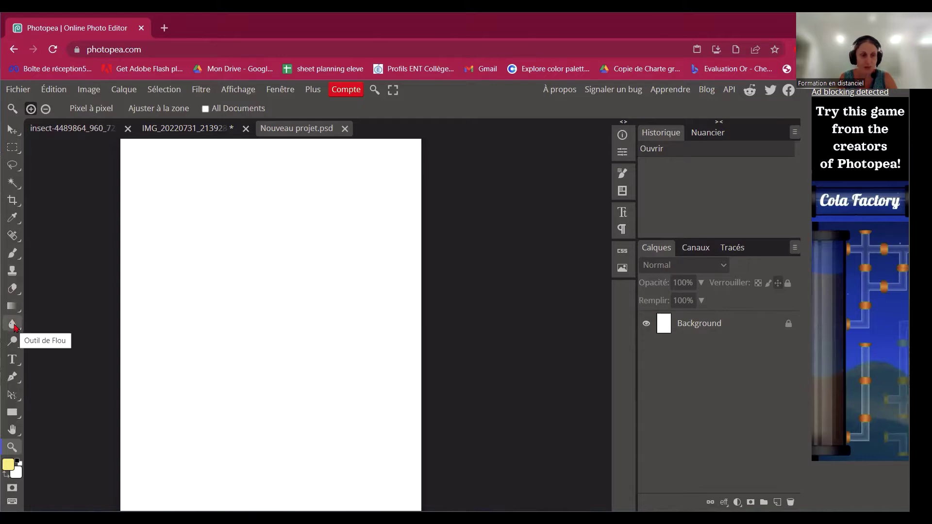
right_click(14, 325)
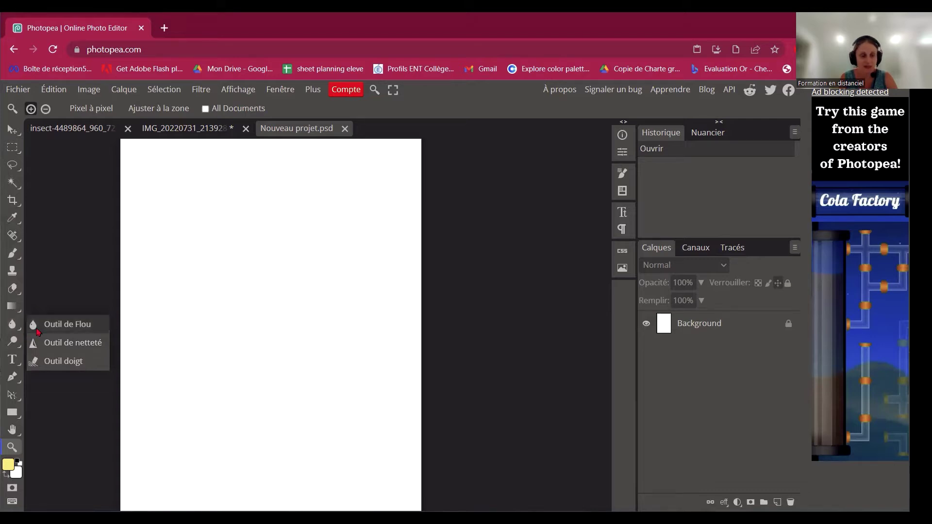
right_click(10, 342)
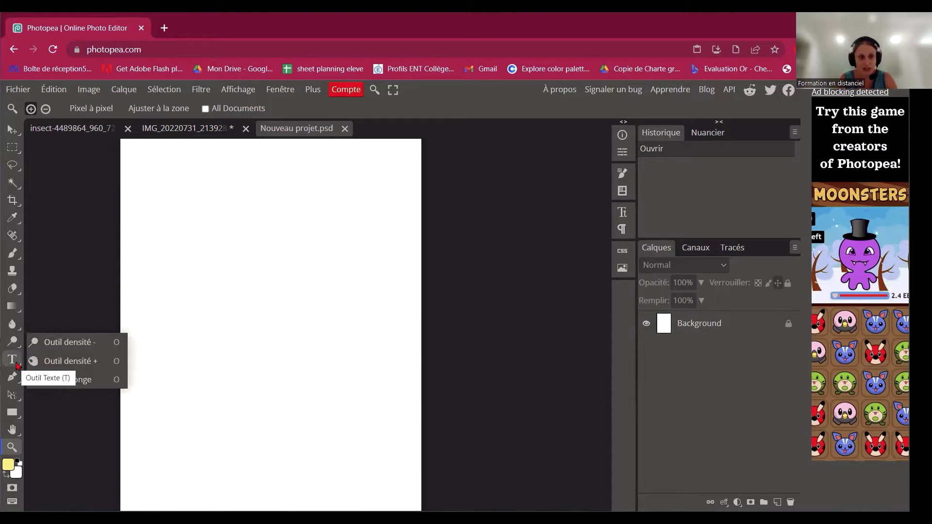
right_click(9, 397)
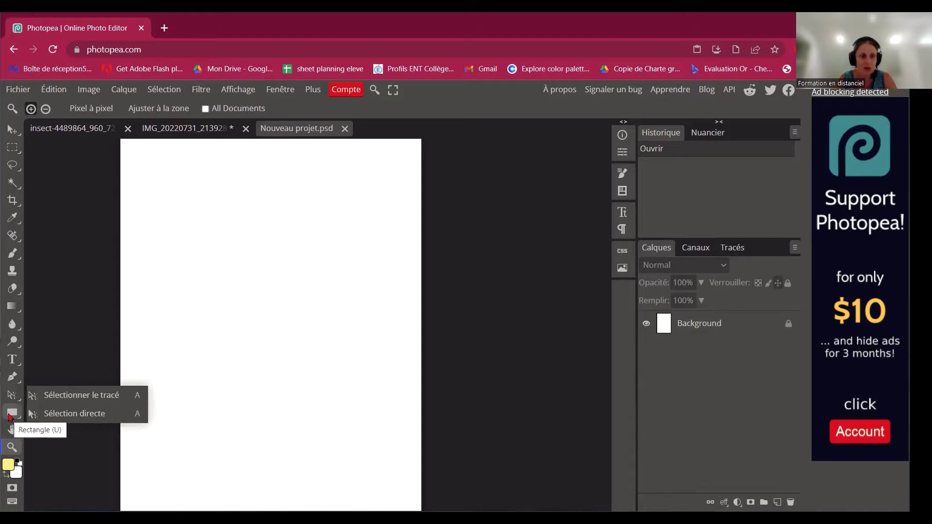
- Try the Hand tool by panning the blank page, and the Zoom tool by zooming out and back in
left_click(12, 430)
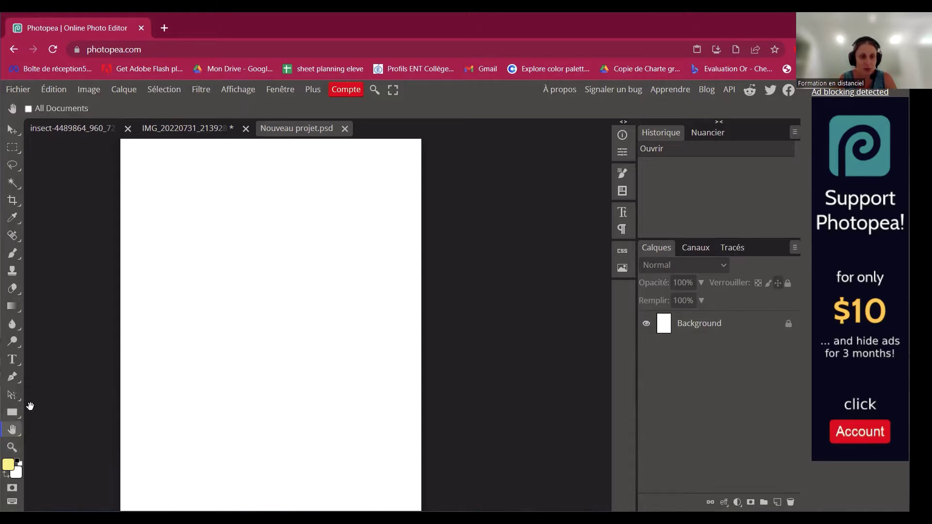
left_click_drag(152, 371, 197, 366)
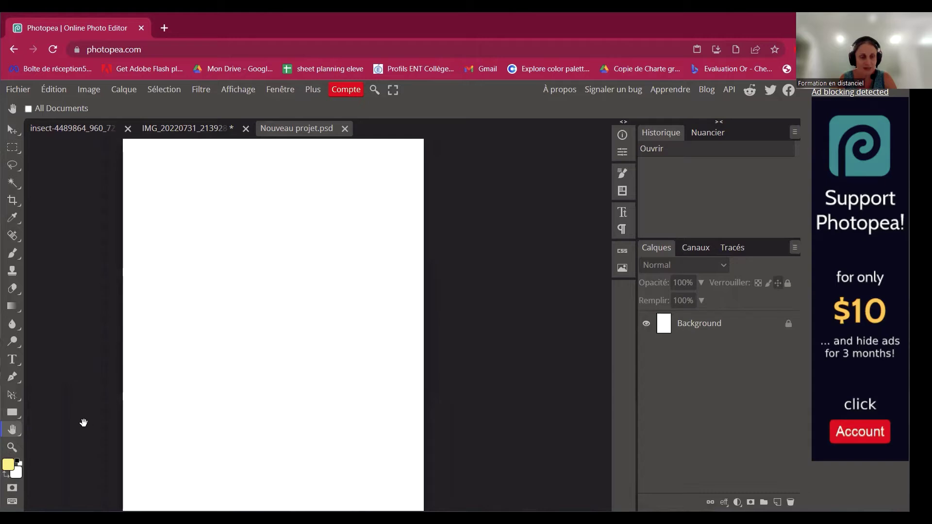
left_click(10, 451)
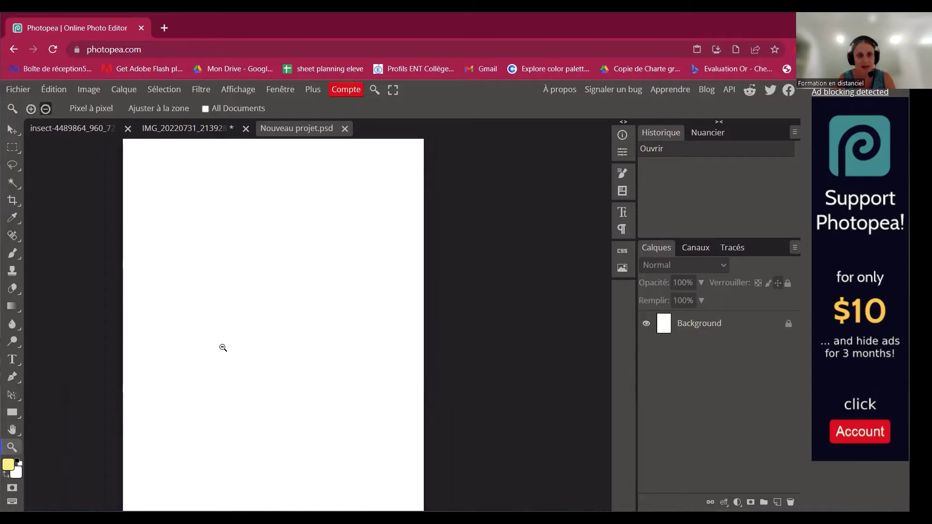
left_click(223, 347, "alt")
left_click(223, 347)
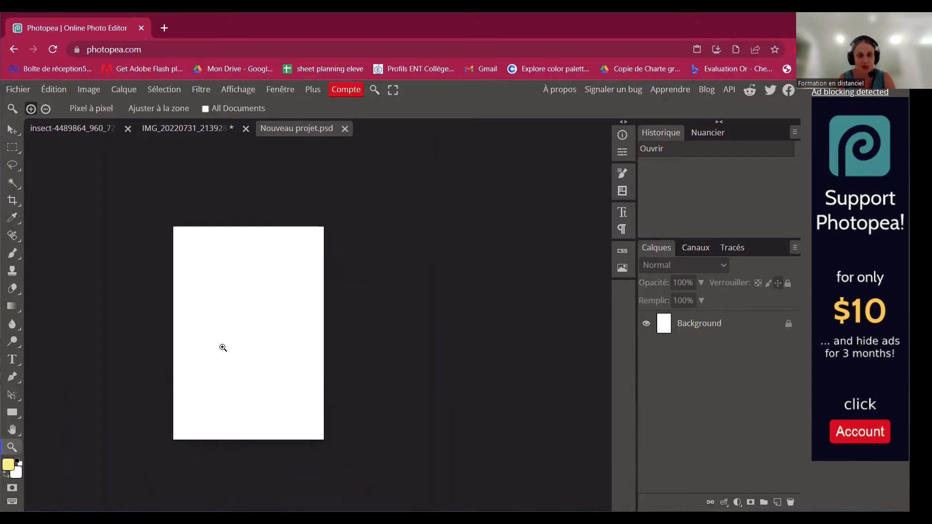
left_click(223, 348)
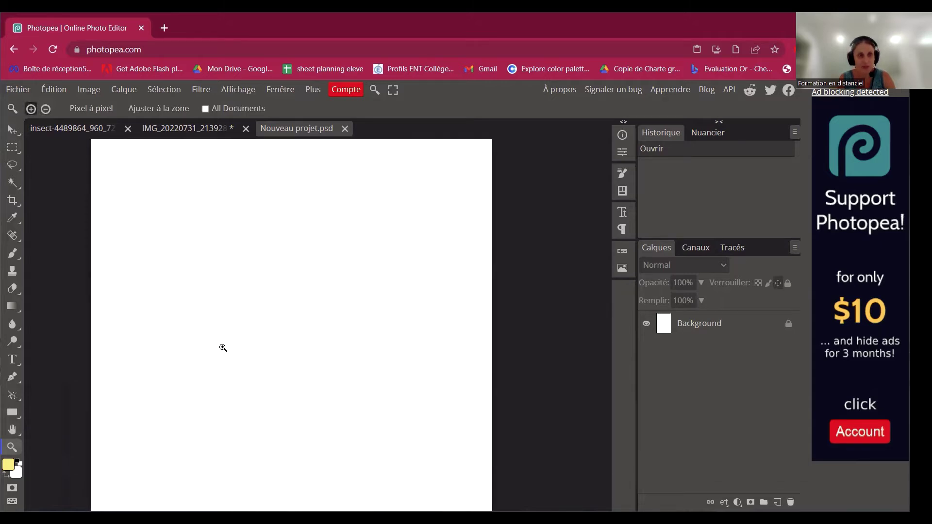
- Examine the available export formats, transform options, image adjustments, and layer and selection commands
left_click(20, 90)
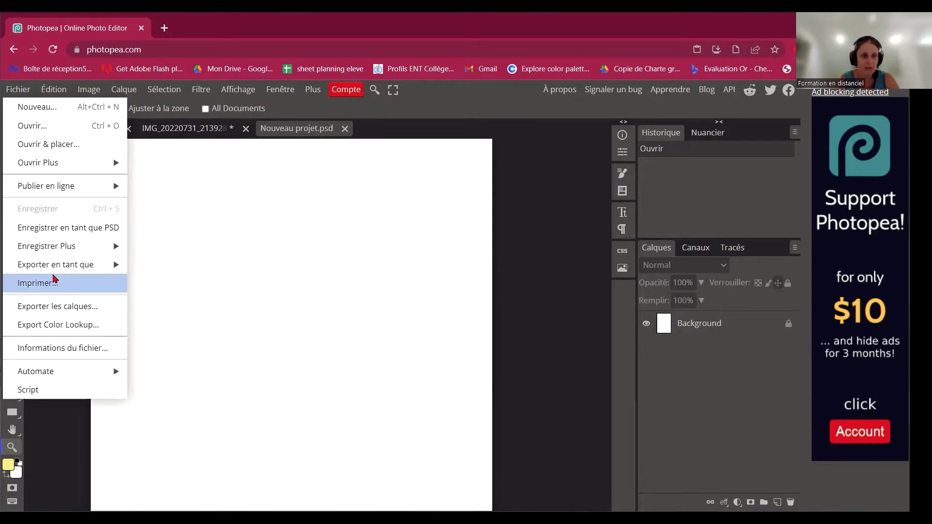
mouse_move(50, 265)
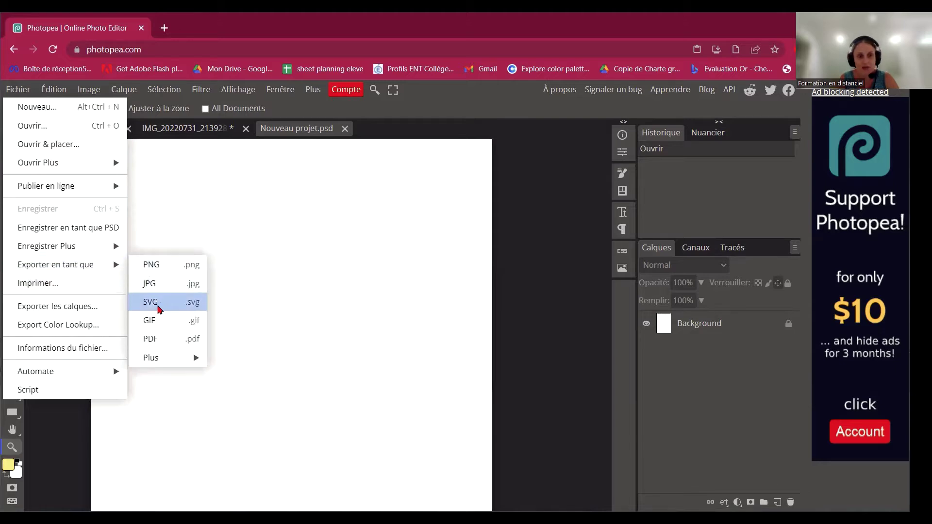
mouse_move(152, 358)
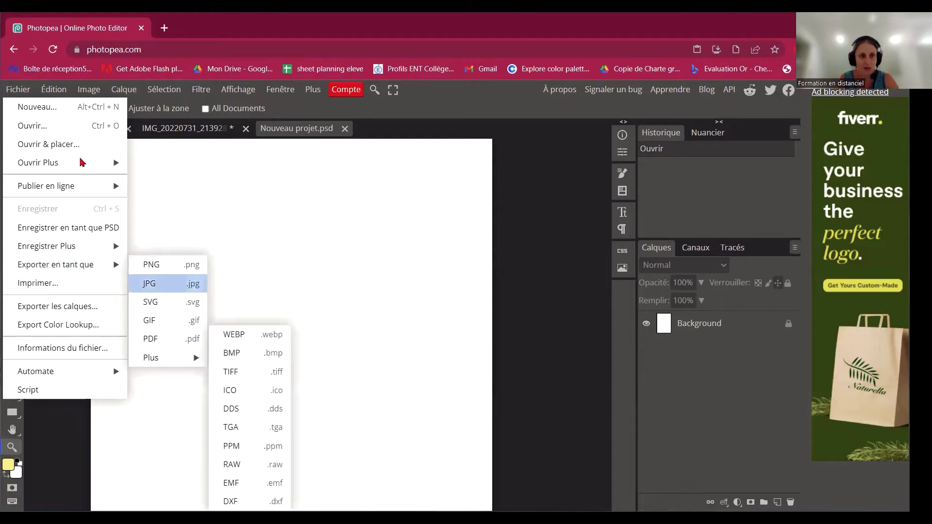
mouse_move(49, 94)
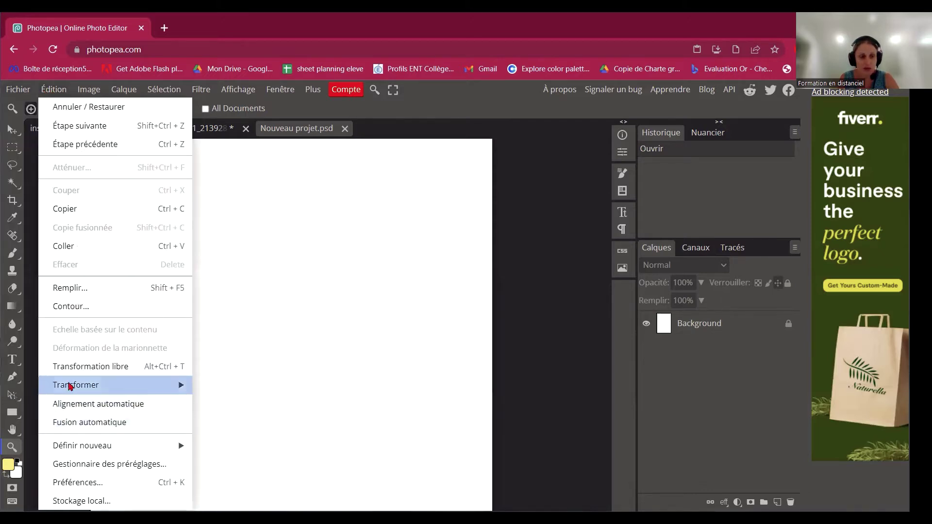
mouse_move(70, 387)
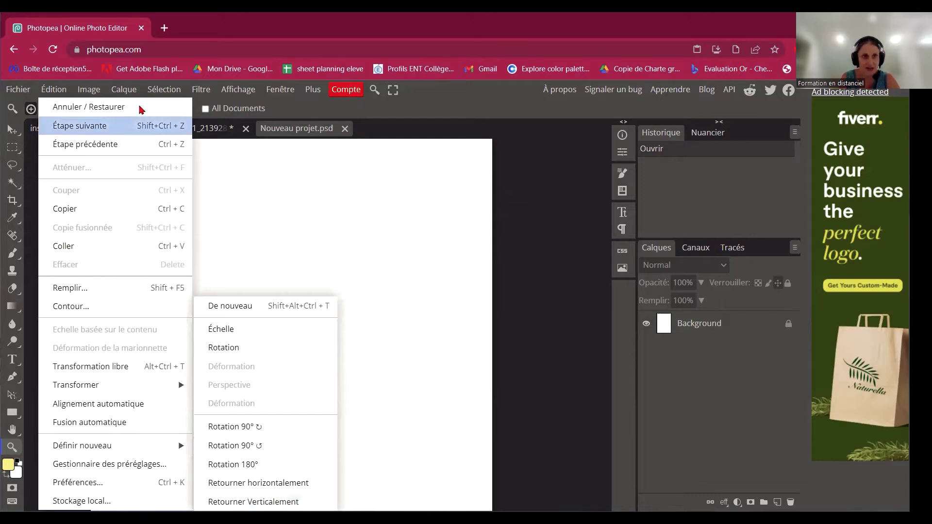
mouse_move(96, 92)
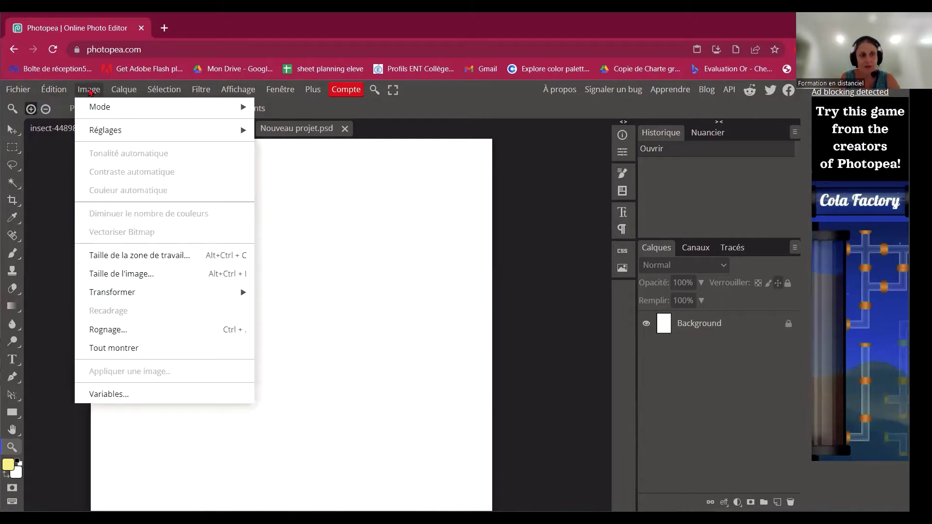
mouse_move(95, 134)
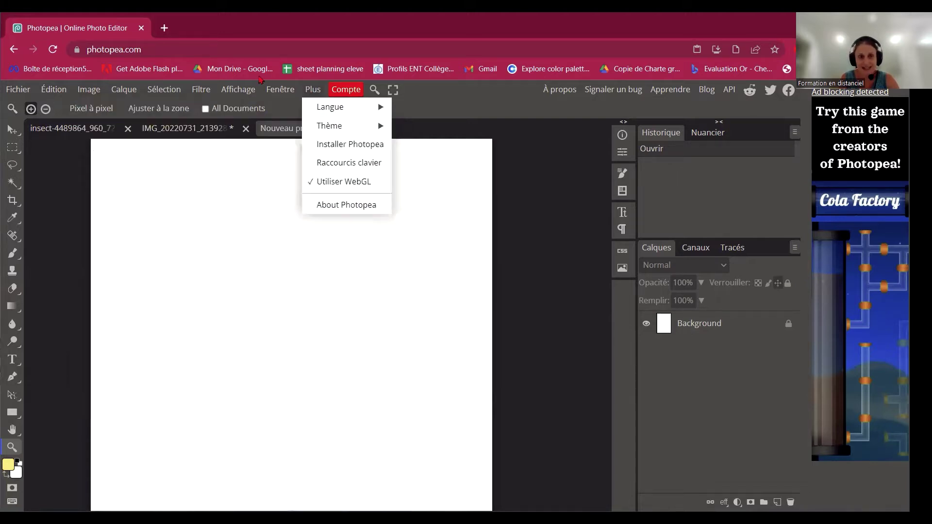
mouse_move(208, 127)
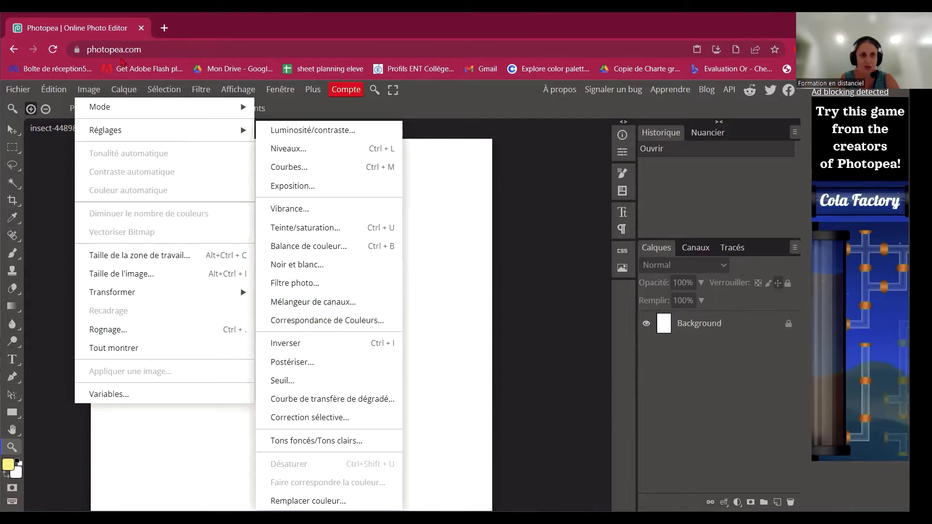
left_click(116, 91)
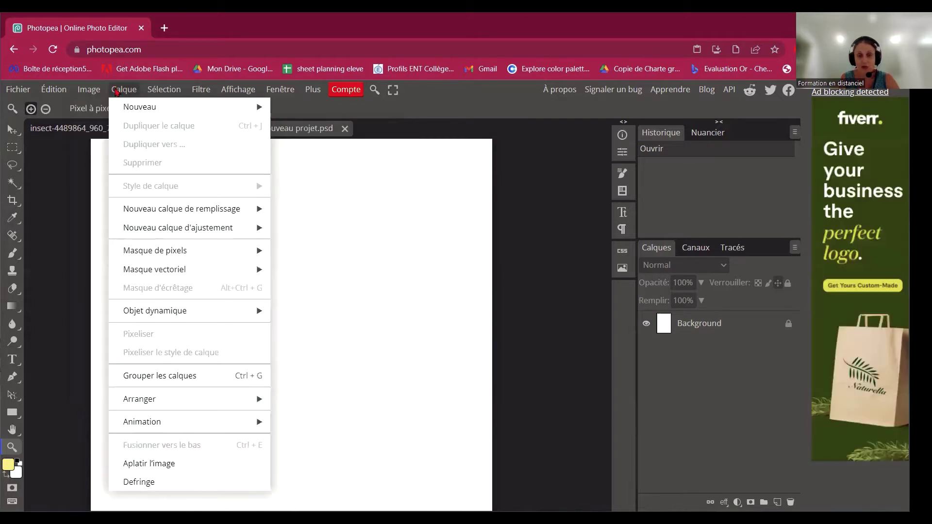
mouse_move(164, 90)
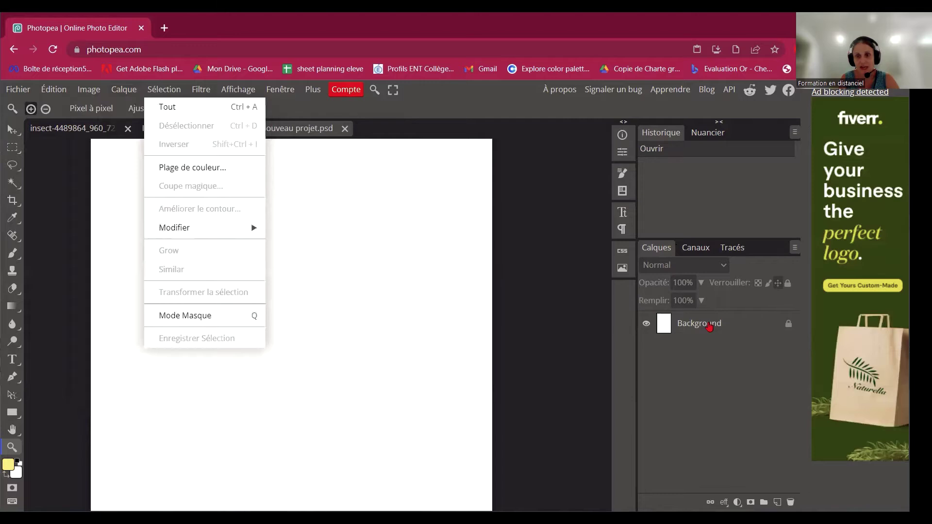
- Unlock the Background layer of the new project and make it the active layer
left_click(788, 325)
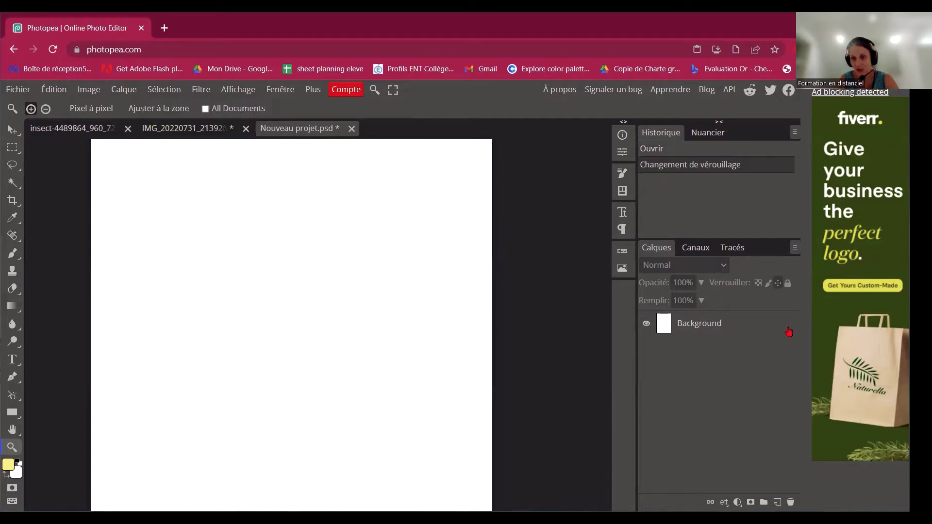
left_click(787, 332)
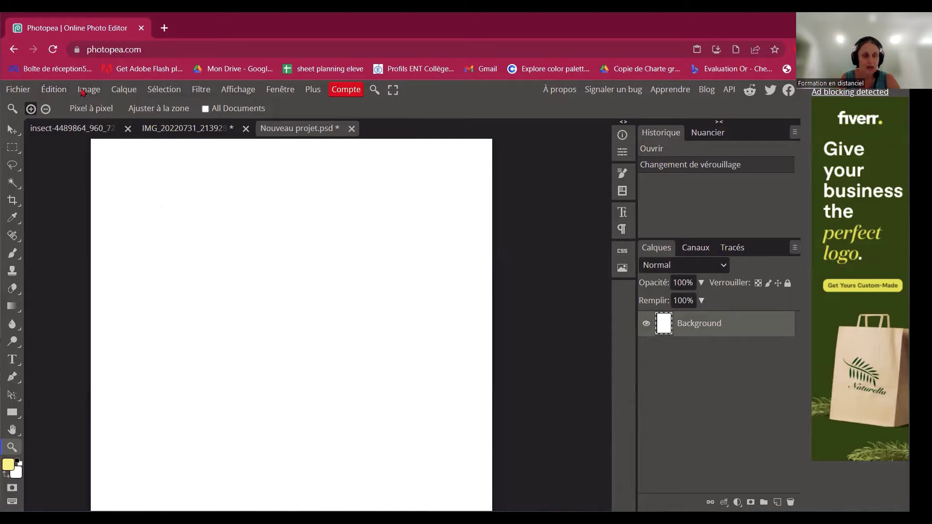
- Examine the layer commands available for the unlocked Background, the selection commands, and the filter categories including Blur
left_click(124, 91)
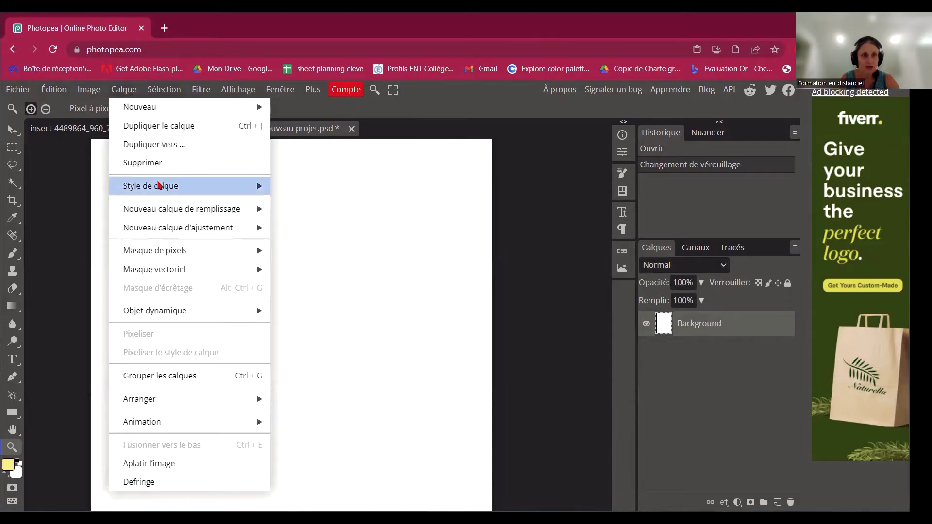
mouse_move(157, 191)
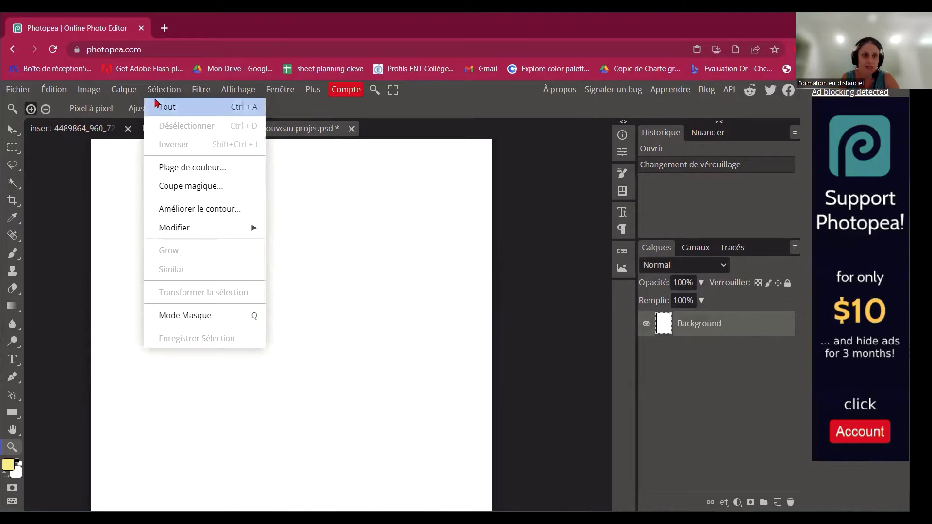
mouse_move(206, 88)
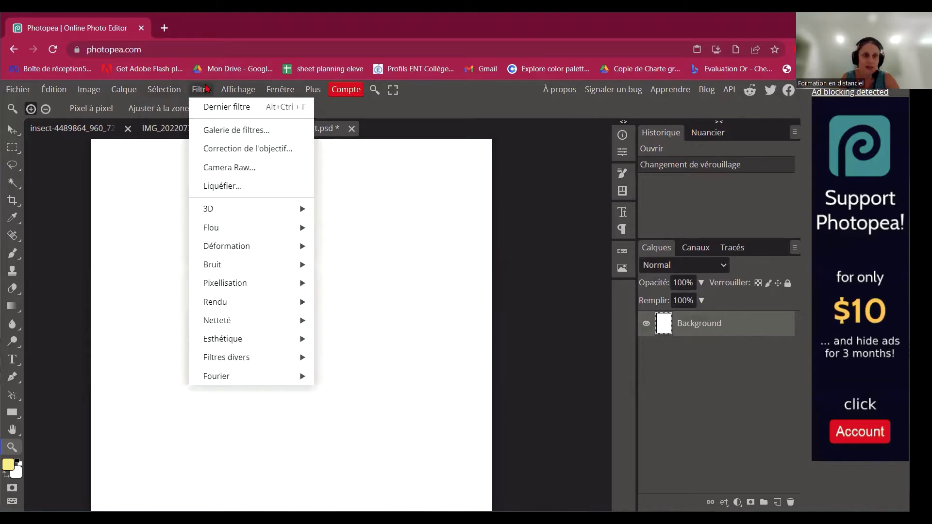
mouse_move(164, 89)
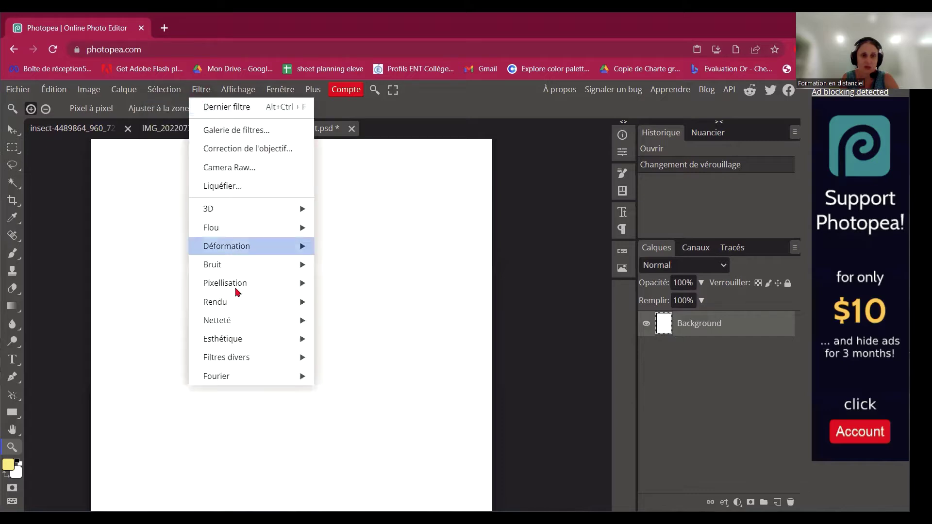
mouse_move(219, 211)
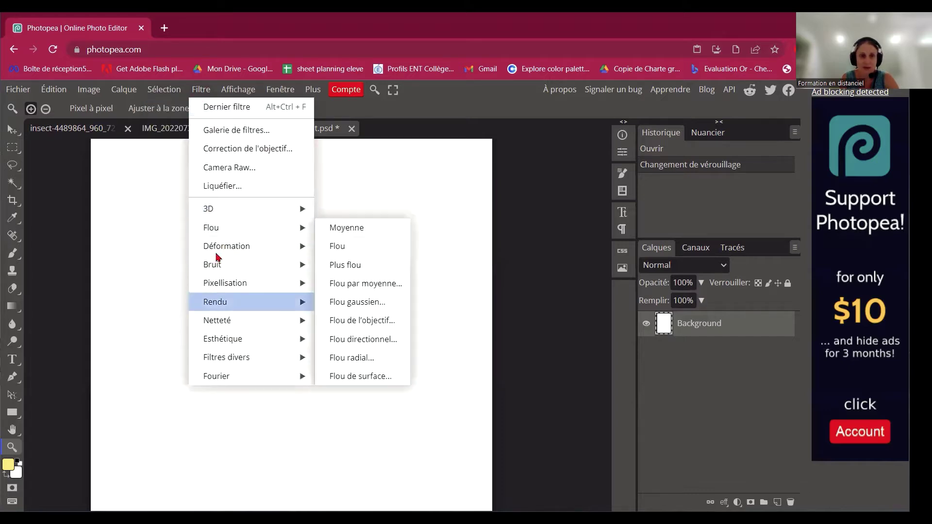
mouse_move(245, 289)
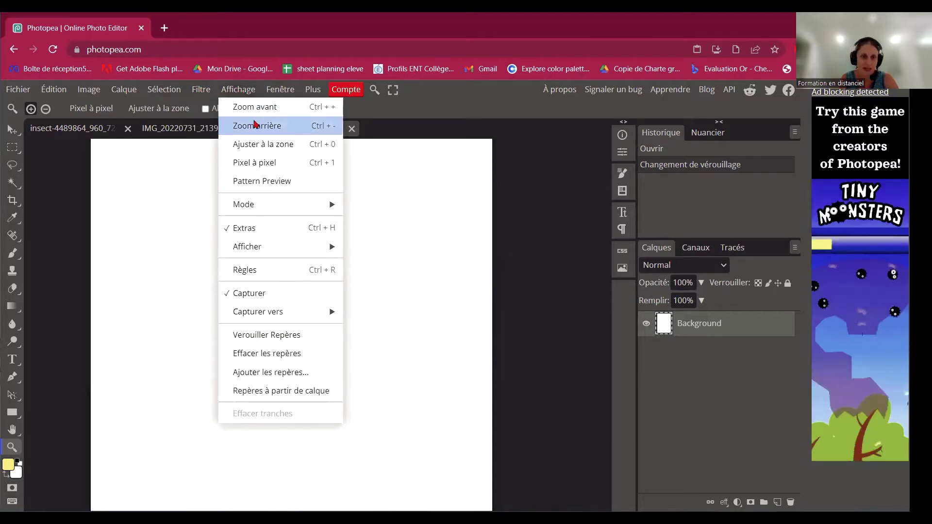
- Display the grid over the canvas and the rulers along its edges
mouse_move(268, 249)
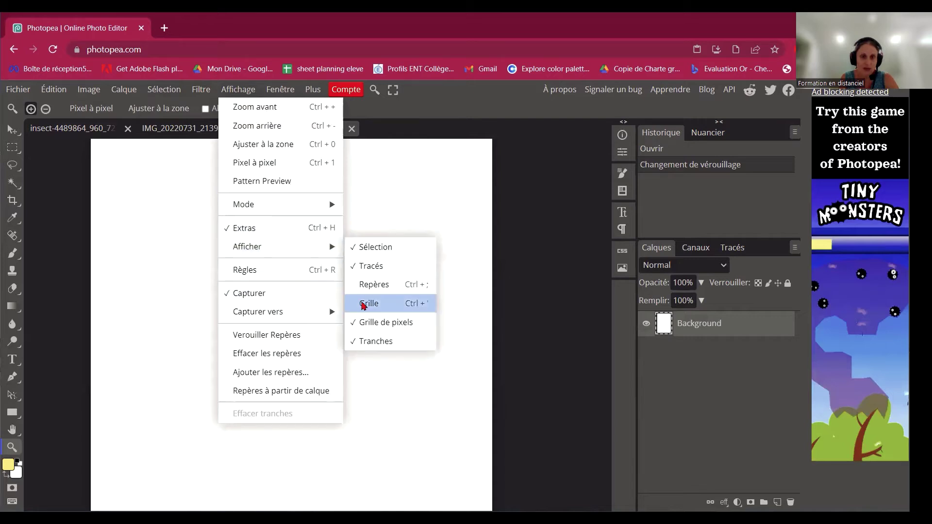
left_click(365, 304)
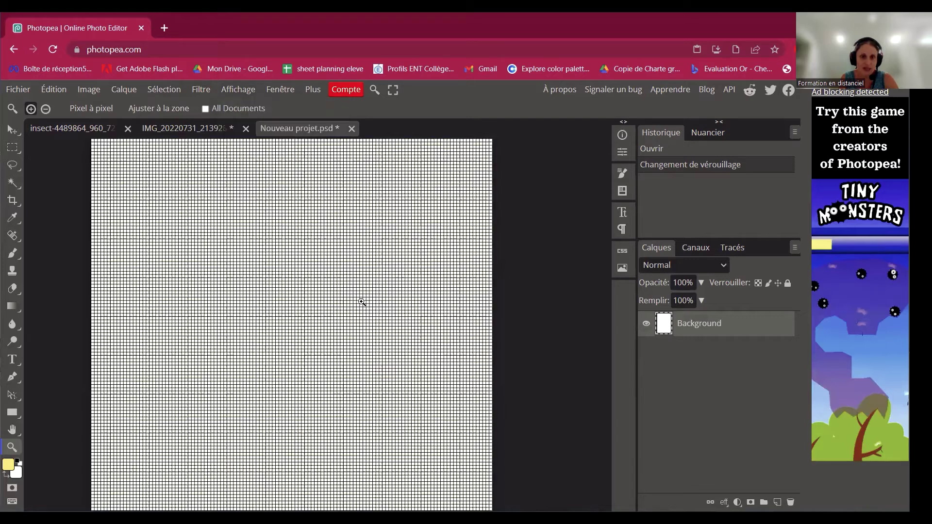
left_click(238, 89)
mouse_move(246, 245)
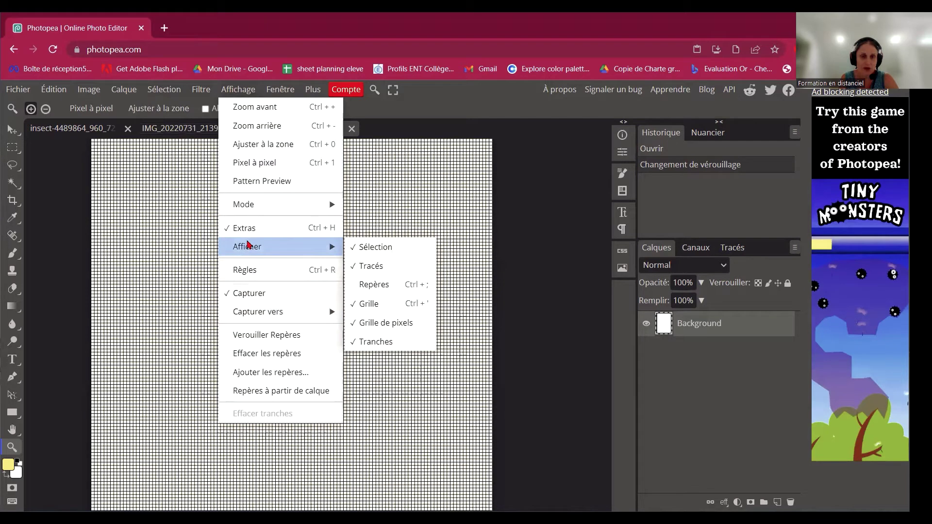
left_click(252, 270)
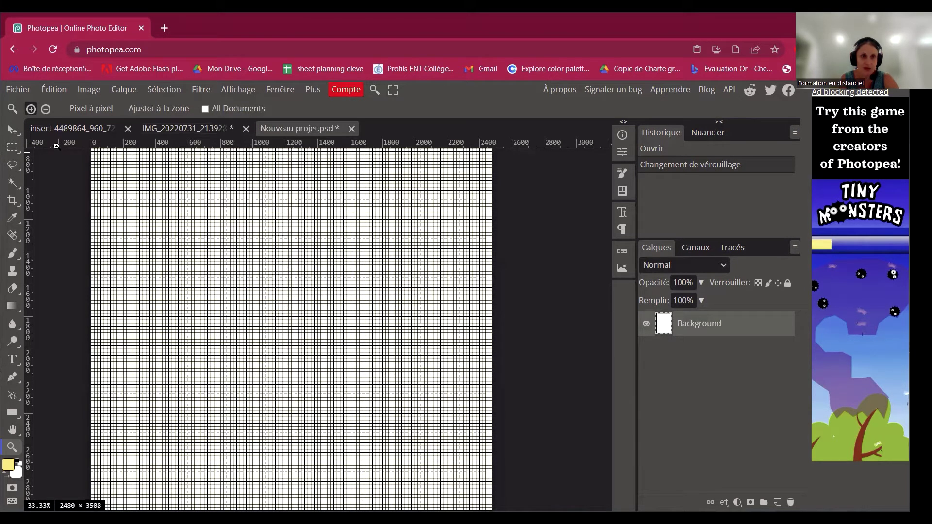
- Place a vertical guide about 600 px across and a horizontal one about 1200 px down the canvas, and clear all guides
left_click_drag(58, 145, 192, 250)
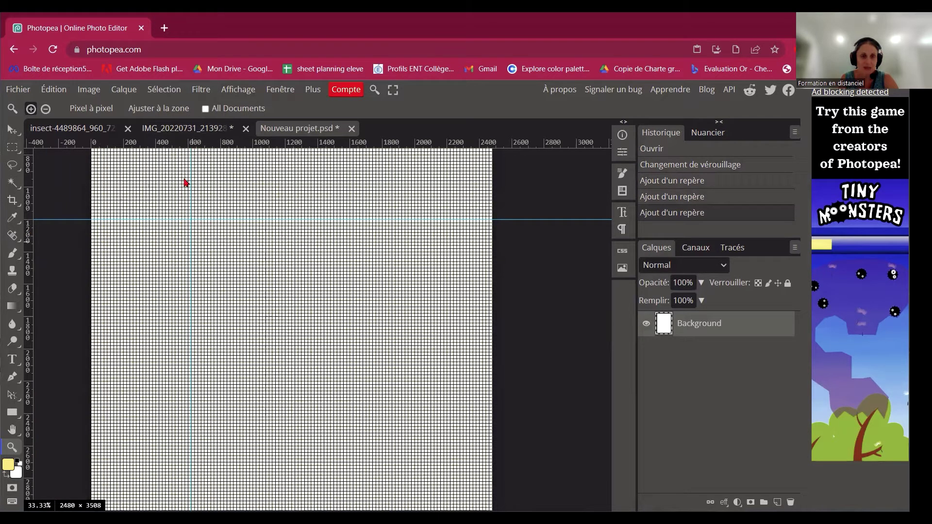
left_click(268, 93)
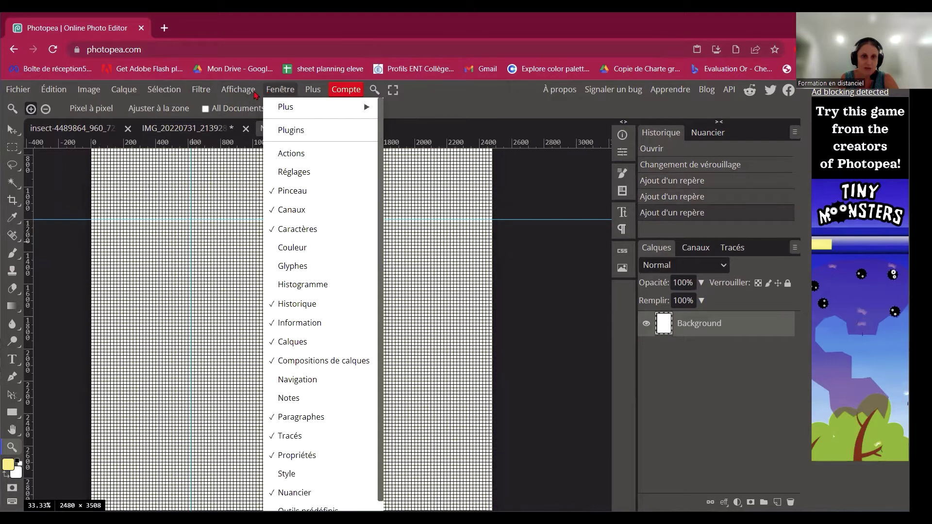
mouse_move(248, 95)
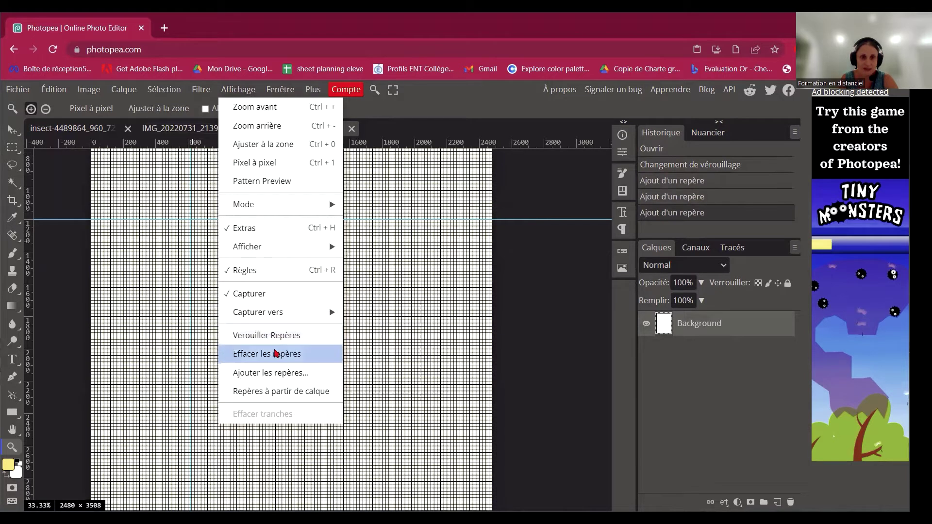
left_click(275, 353)
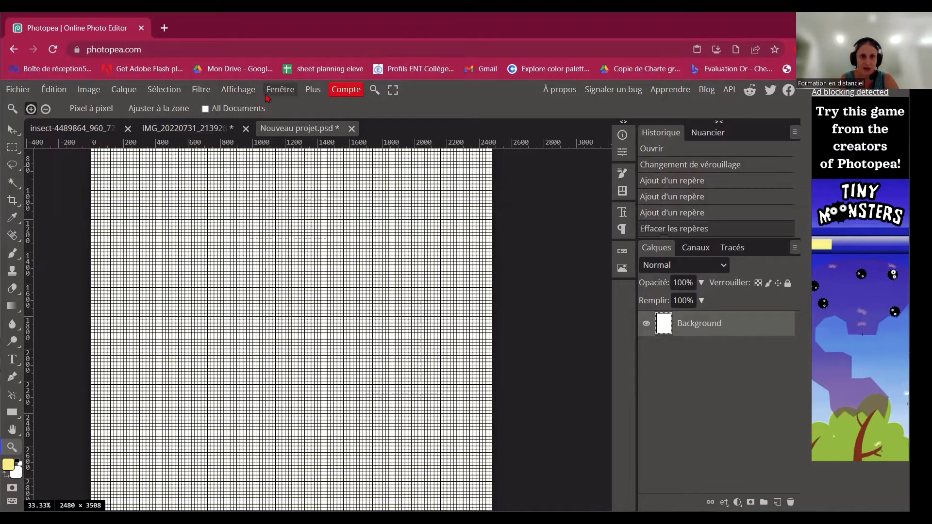
left_click(251, 94)
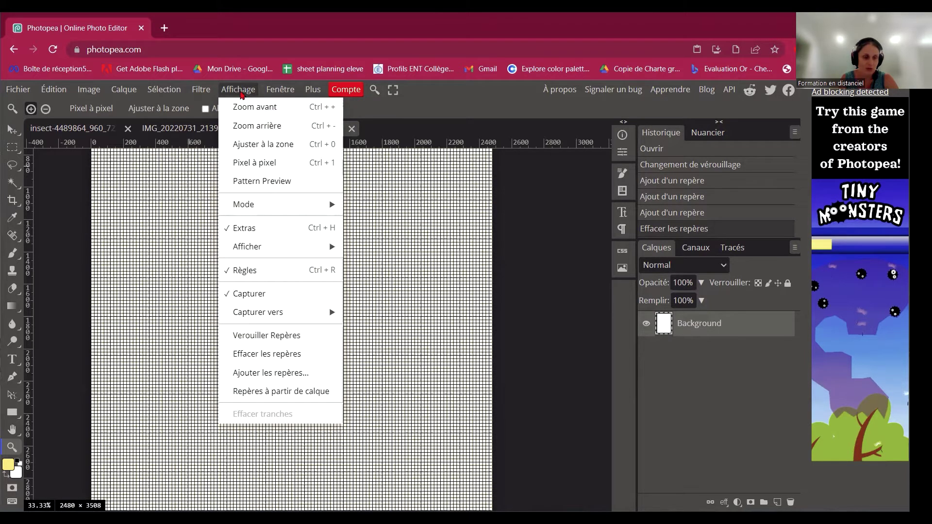
left_click(216, 113)
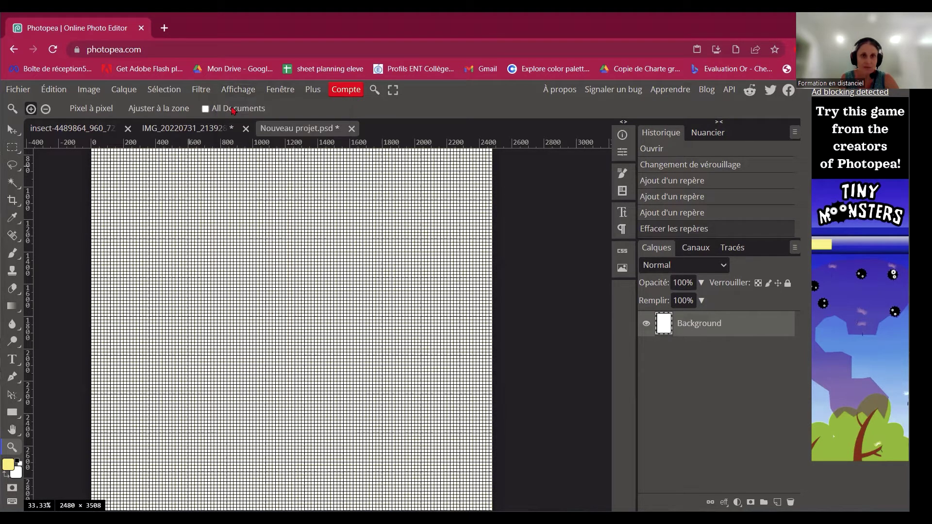
- Examine which panels can be displayed, and add the Couleur panel beside Historique and Nuancier
left_click(276, 89)
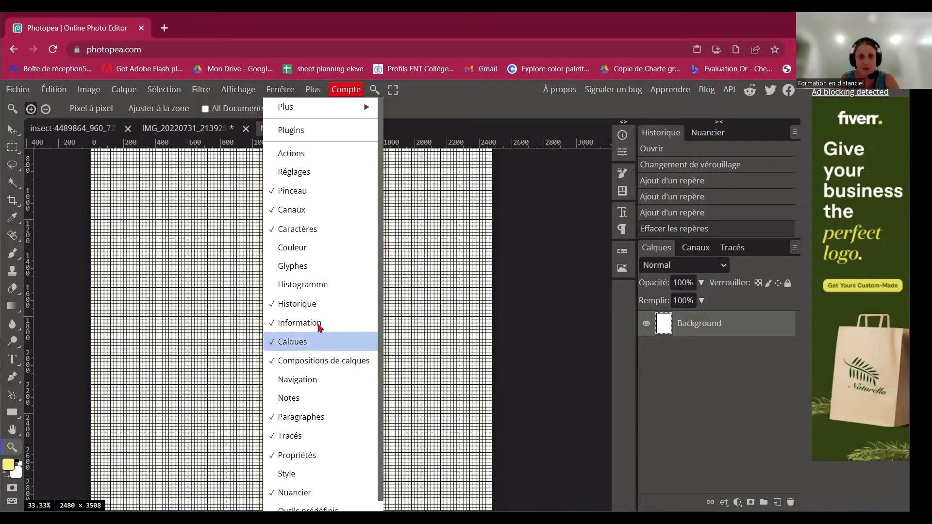
left_click(309, 306)
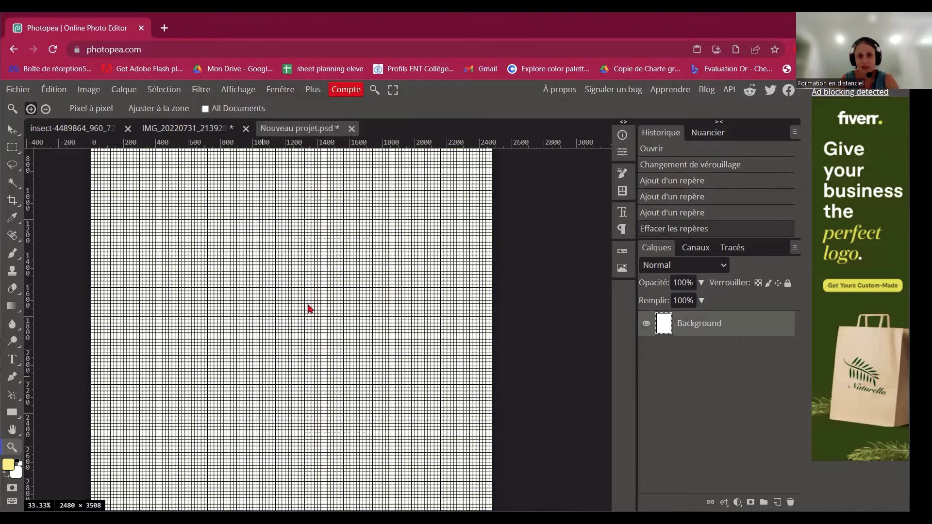
left_click(286, 93)
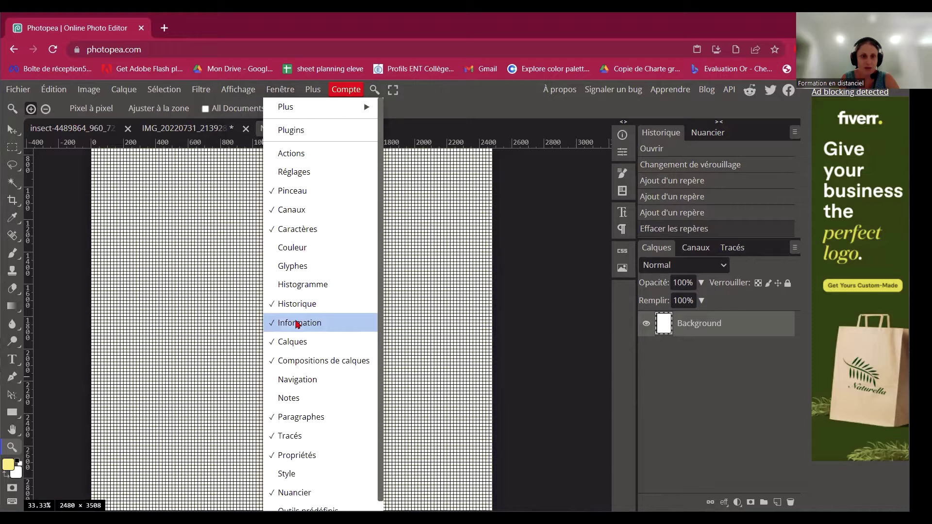
left_click(290, 254)
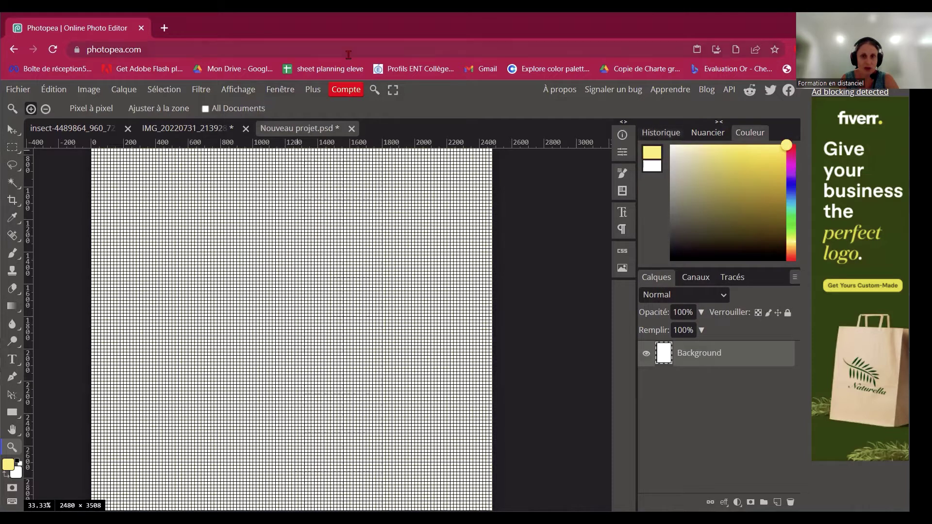
- Display the Glyphes panel and examine the neighbouring Caractères and Paragraphes settings
left_click(286, 90)
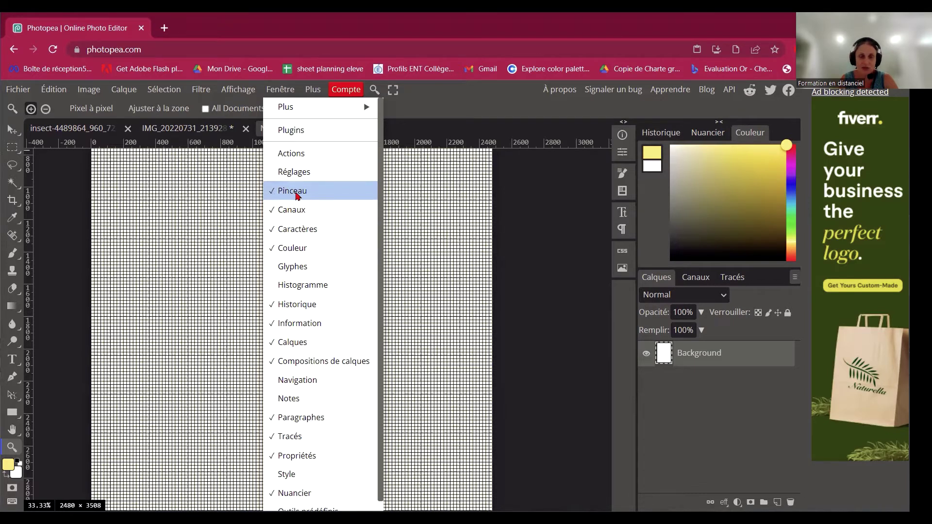
left_click(302, 273)
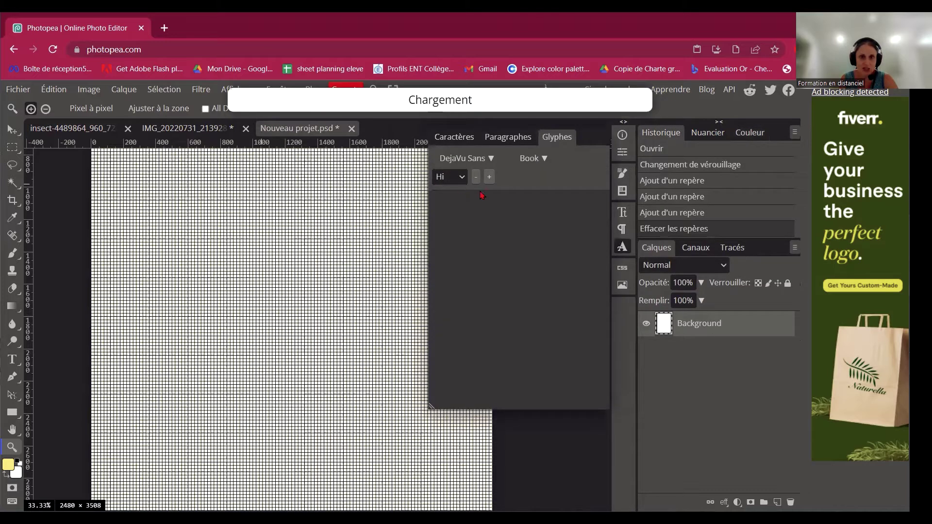
left_click(470, 143)
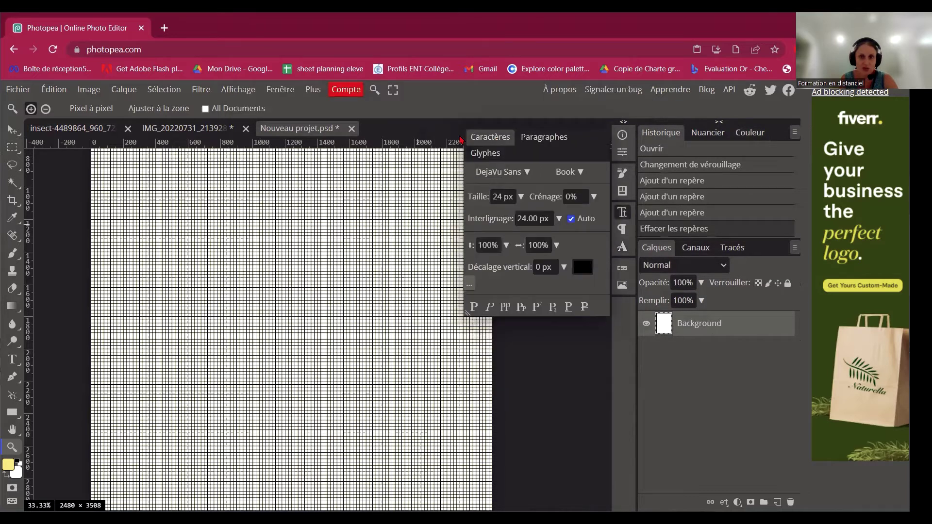
left_click(530, 140)
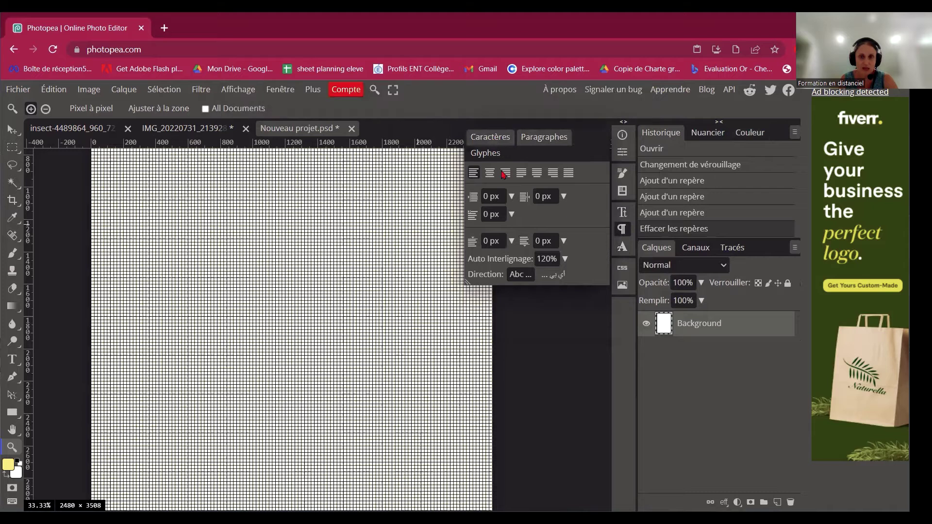
left_click(505, 139)
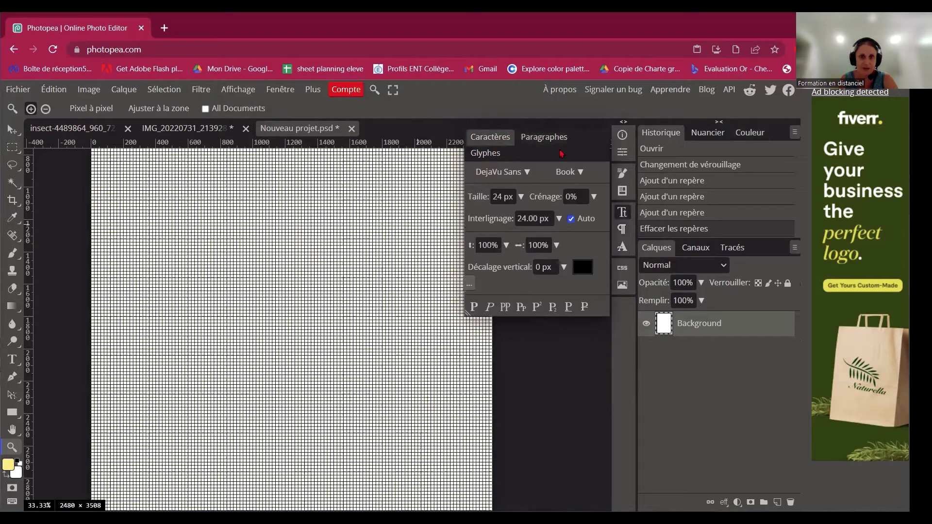
- Examine the DejaVu Sans glyph table, and return to the Caractères text settings
left_click(281, 90)
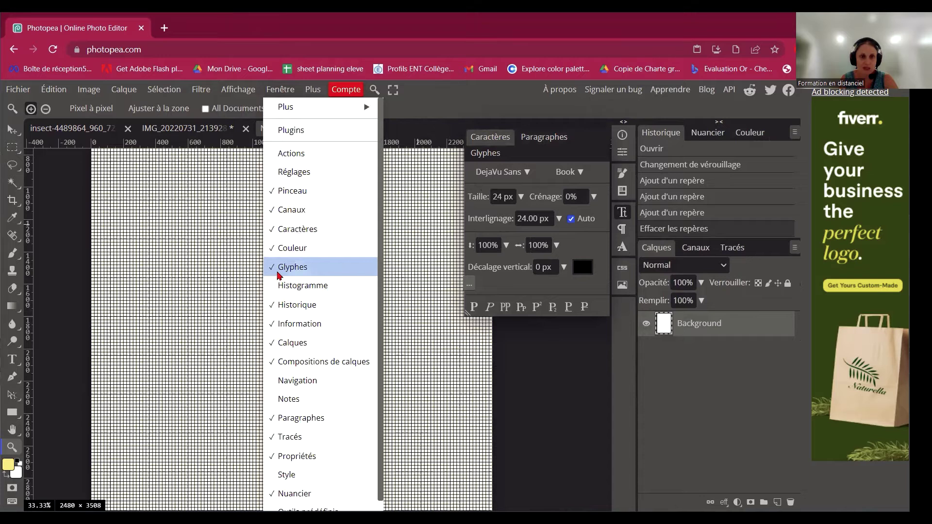
left_click(291, 267)
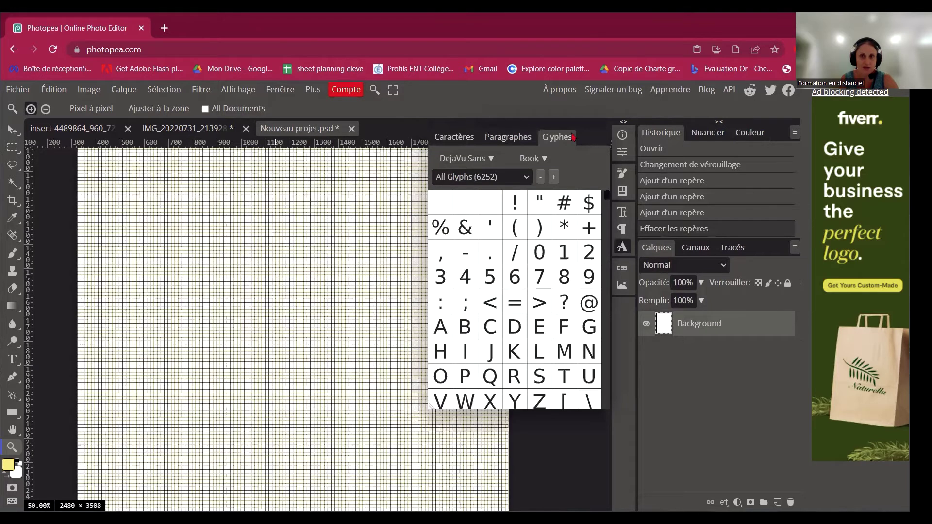
left_click(520, 139)
left_click(487, 138)
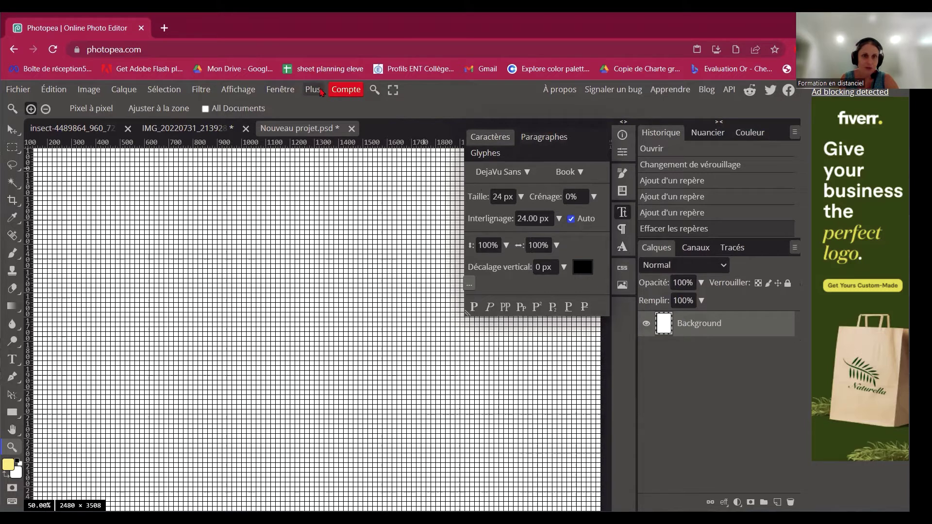
- Browse the available interface languages and set the interface theme to Blue
left_click(321, 91)
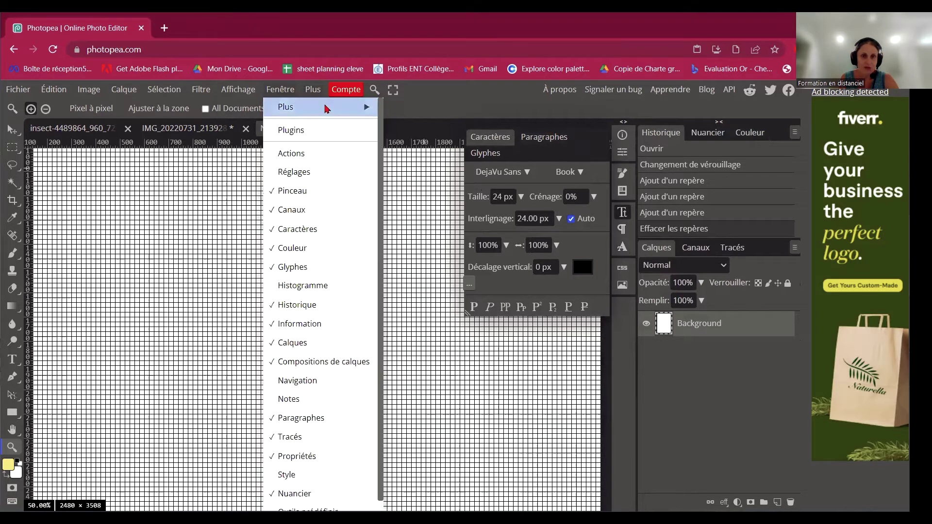
mouse_move(325, 108)
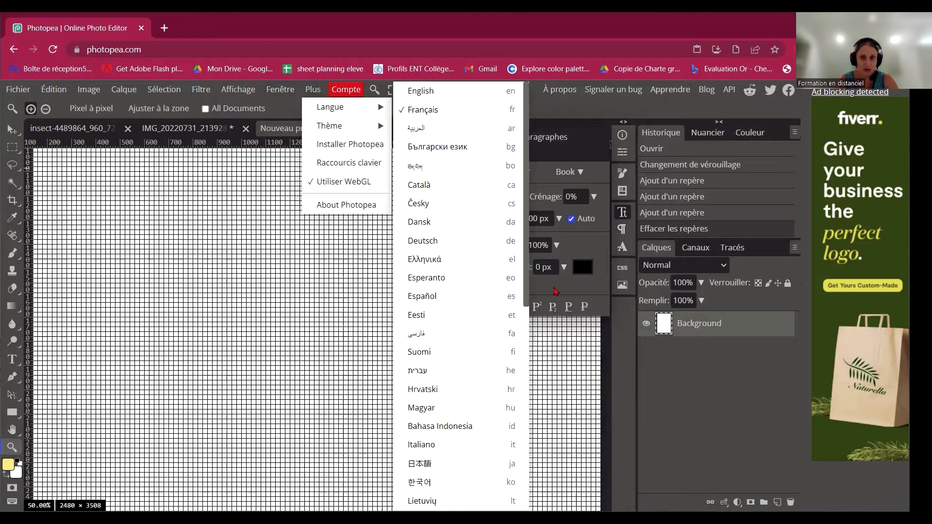
left_click_drag(526, 290, 552, 431)
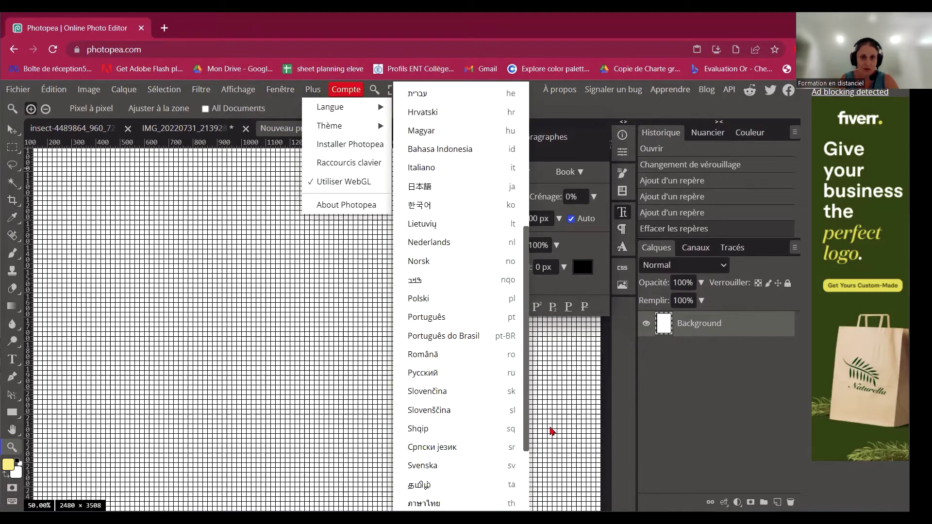
scroll(498, 272, "up", 8)
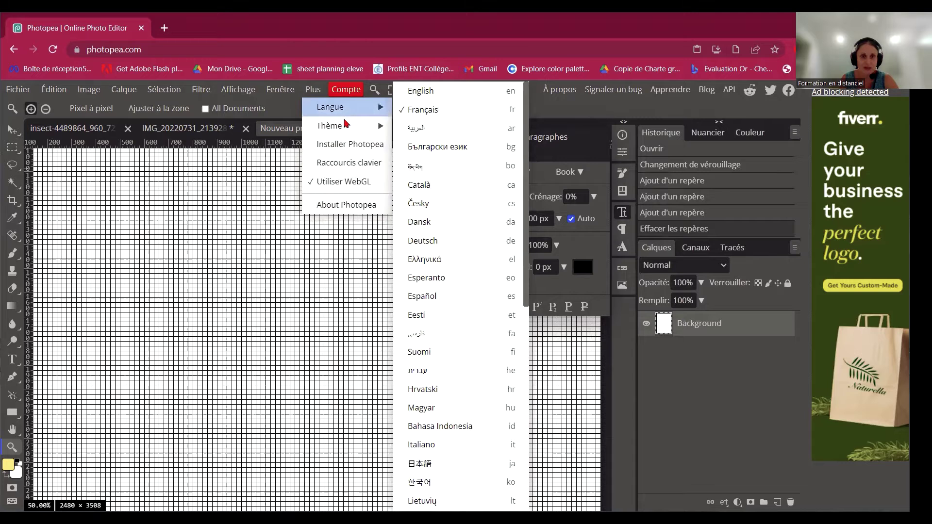
mouse_move(343, 128)
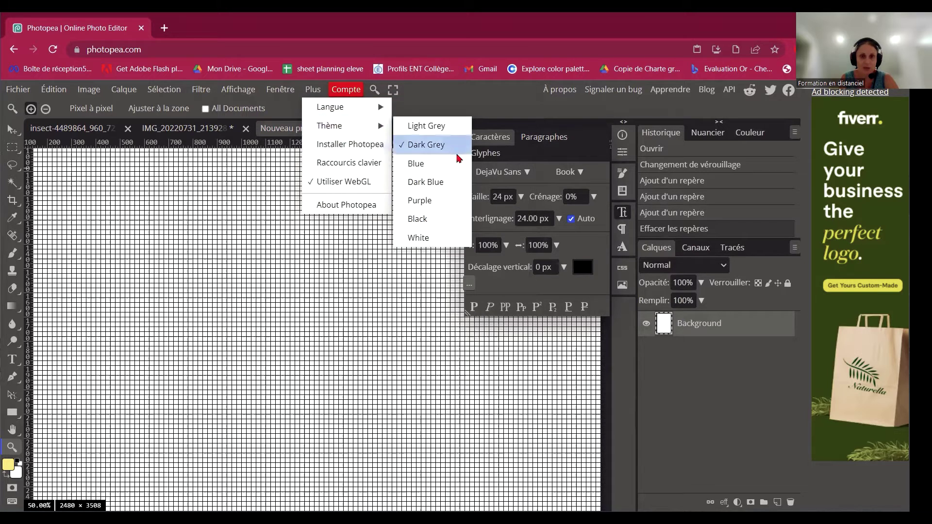
left_click(433, 164)
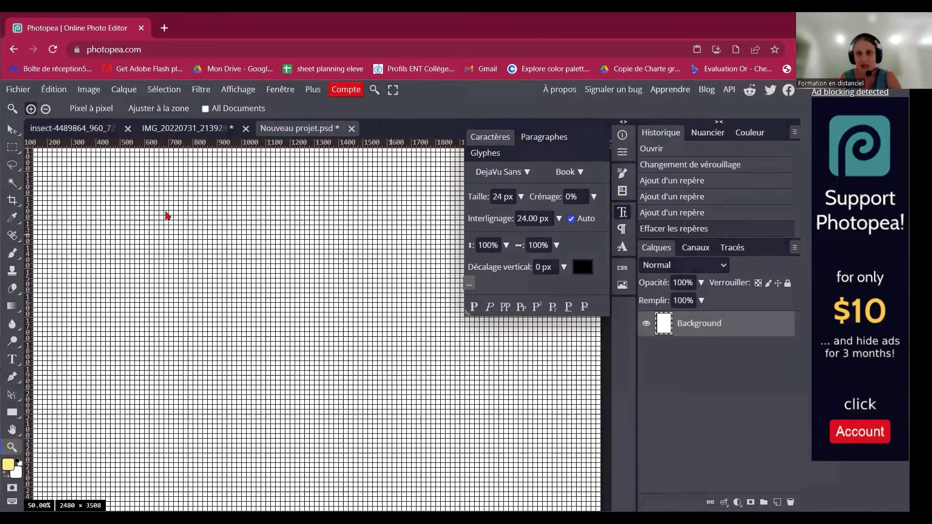
- Switch to the ladybug photo, hide the grid covering it, and review the remaining display aids
left_click(65, 129)
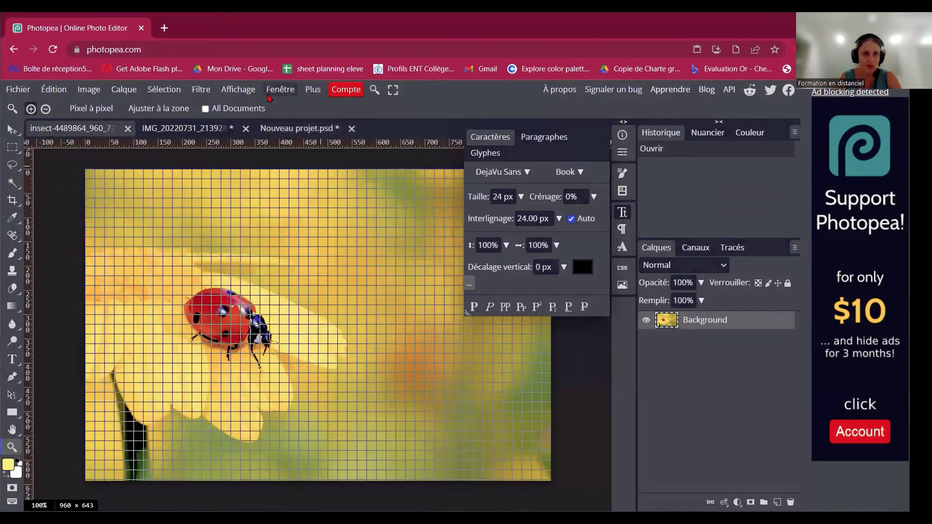
left_click(235, 91)
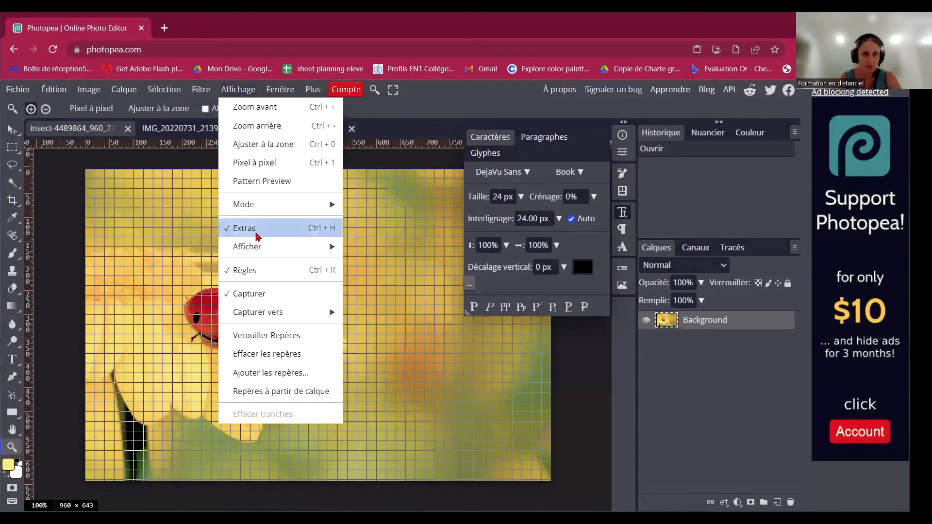
mouse_move(253, 253)
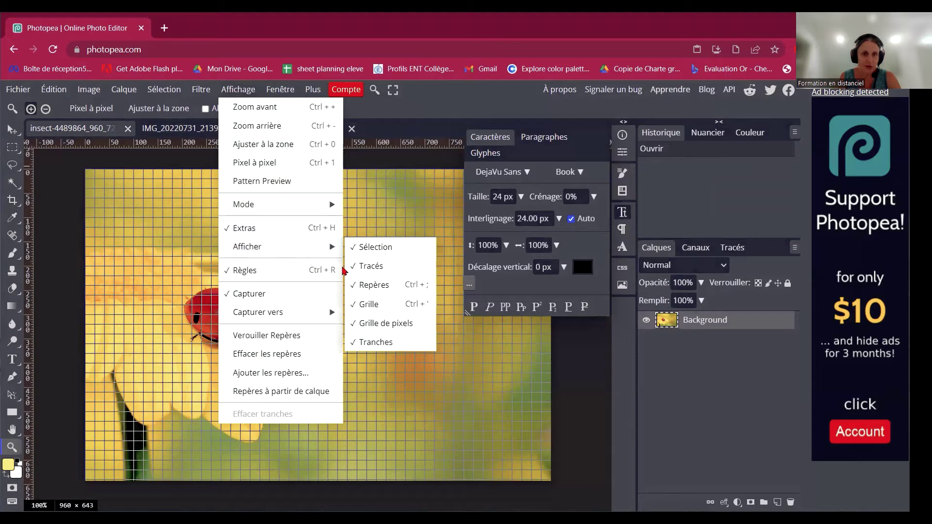
left_click(372, 306)
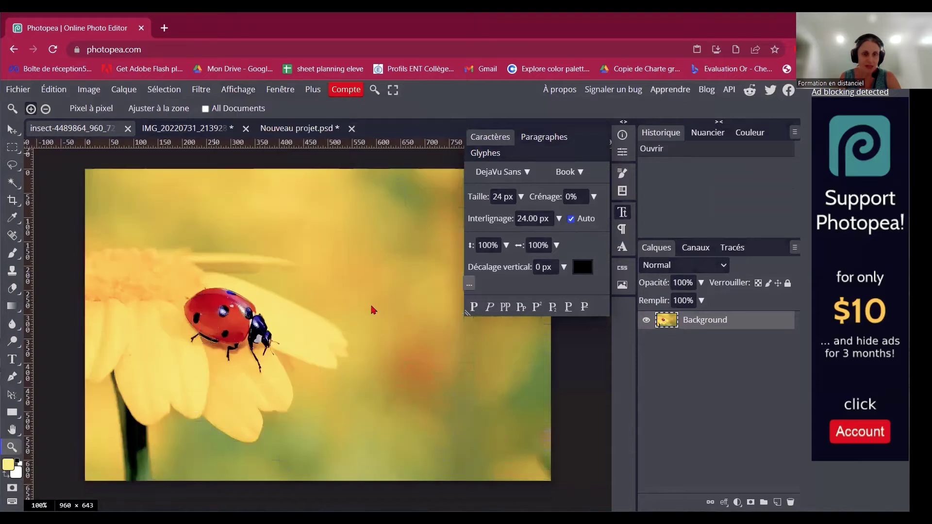
left_click(230, 95)
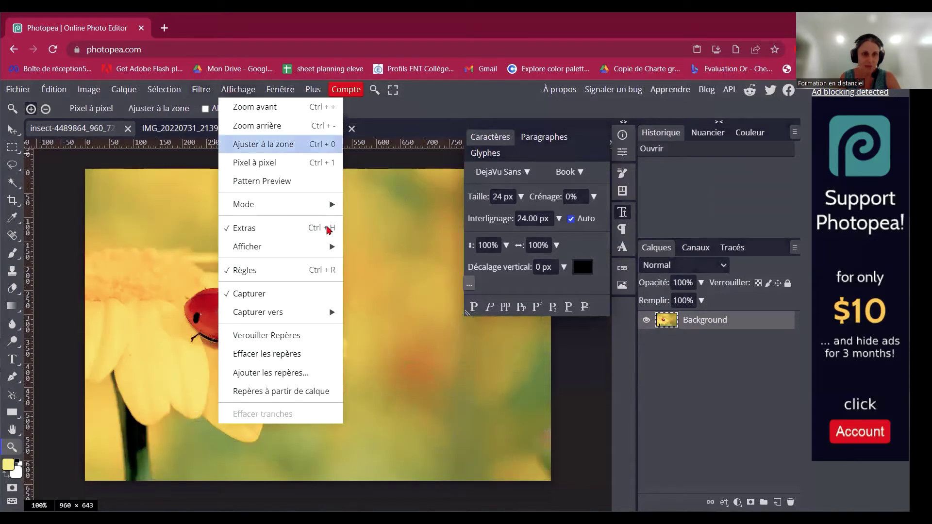
mouse_move(320, 248)
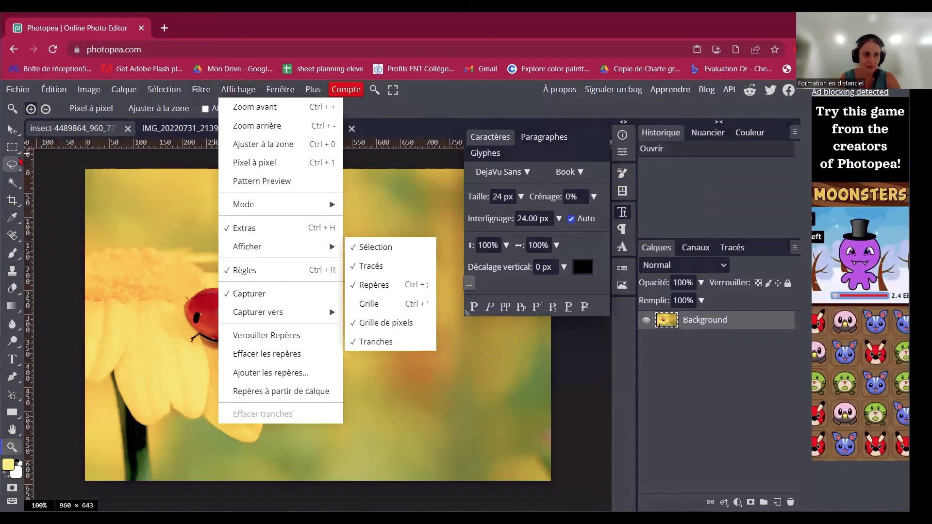
- Zoom in on the ladybug's shell until individual pixels can be examined, and zoom back out to 1600%
left_click(12, 129)
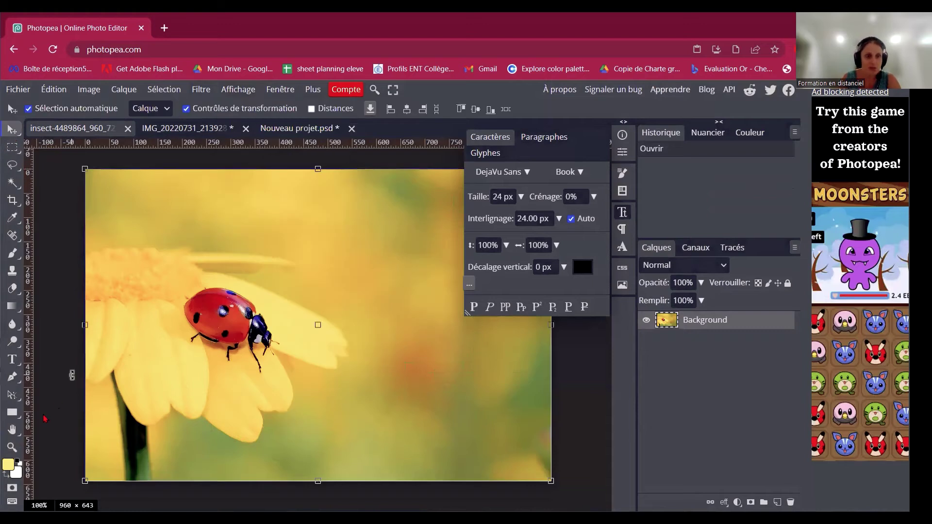
left_click(12, 447)
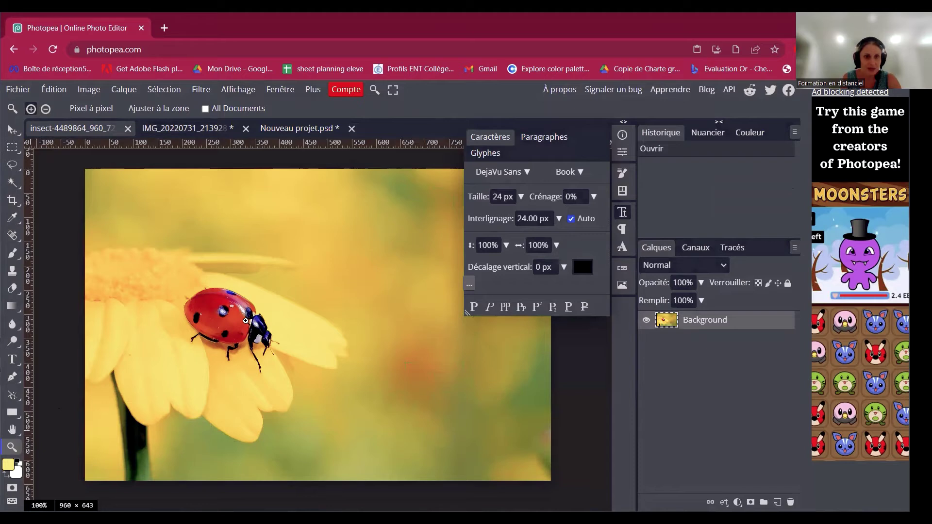
left_click(245, 321)
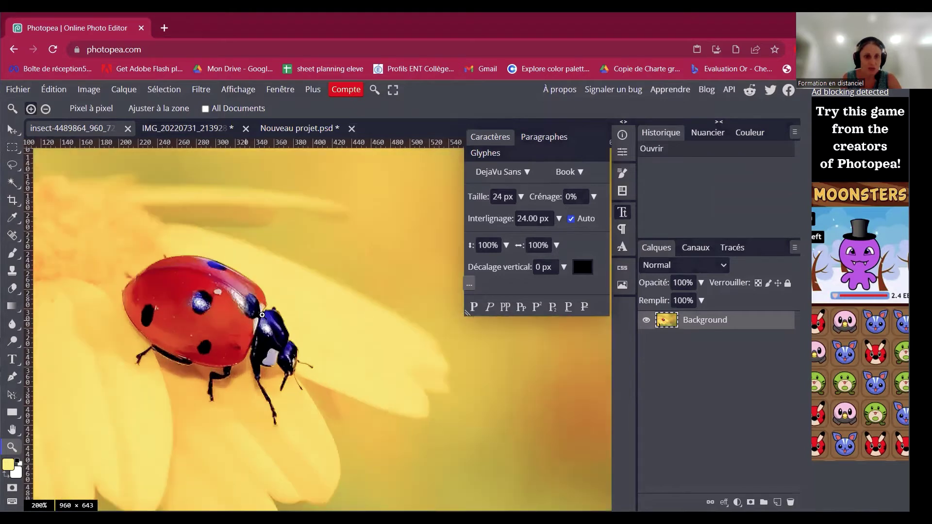
left_click(240, 295)
left_click(240, 294)
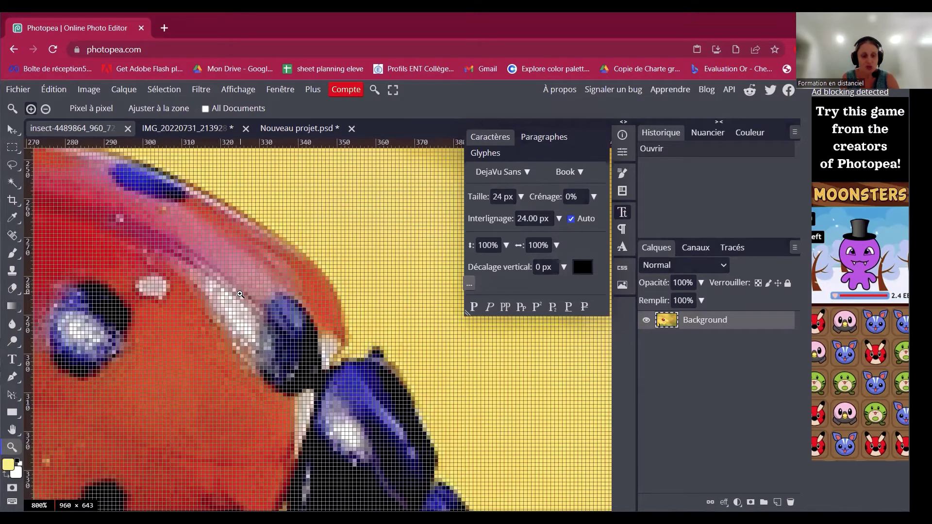
left_click(239, 294)
left_click(240, 294)
left_click(240, 294)
left_click(240, 294, "alt")
left_click(240, 294, "alt")
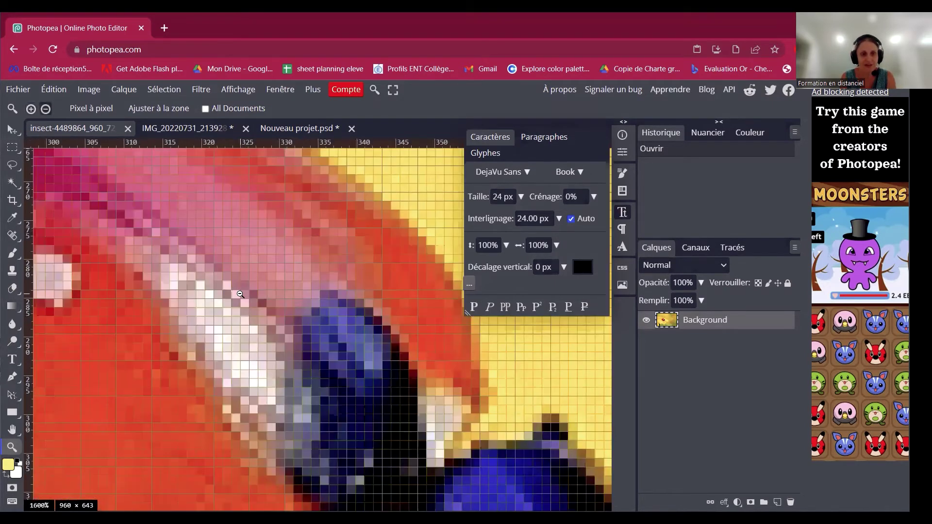
- Zoom out and pan the photo until the whole ladybug is framed at 300%
left_click(147, 292, "alt")
left_click(147, 292, "alt")
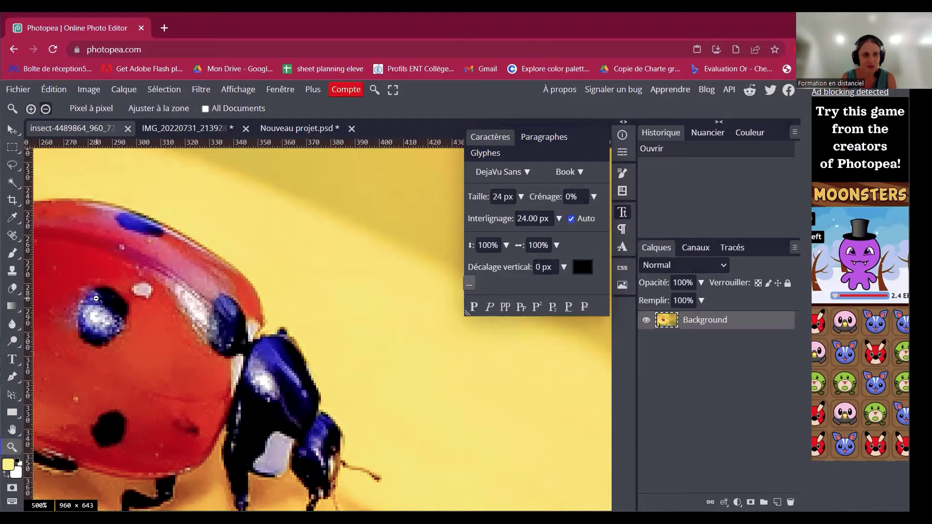
key("h")
left_click_drag(136, 394, 263, 382)
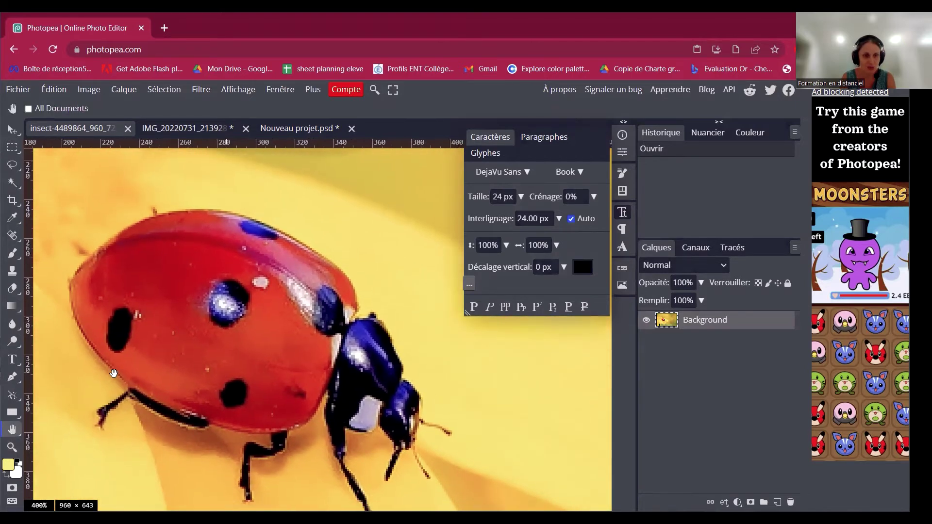
left_click(11, 447)
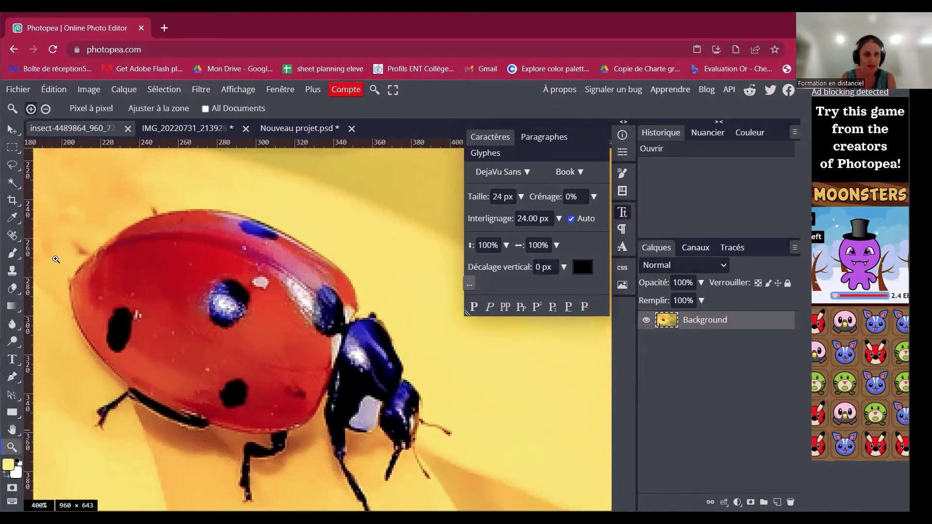
left_click(194, 324, "alt")
- Activate the spot healing tool (Outil correcteur de tons directs) with a brush size of 31 px and a hardness of 36%
right_click(22, 237)
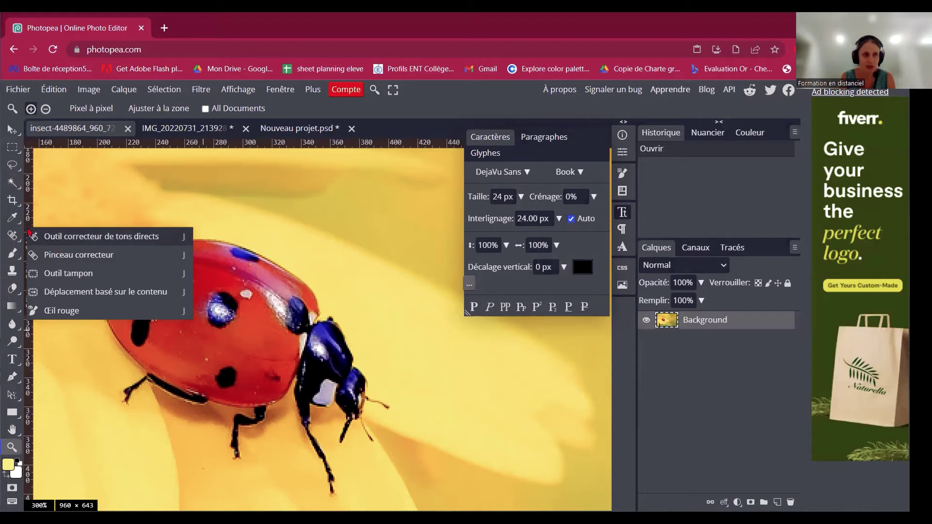
left_click(75, 239)
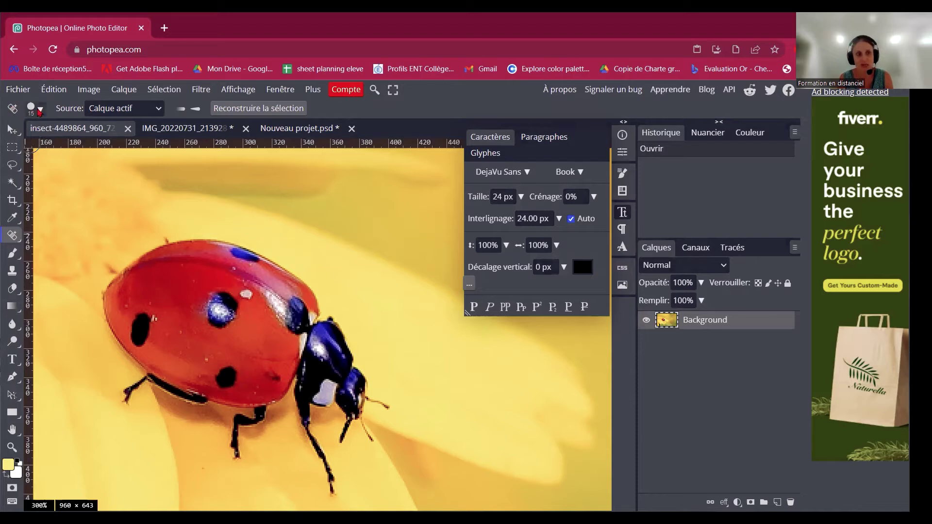
left_click(31, 109)
left_click(119, 142)
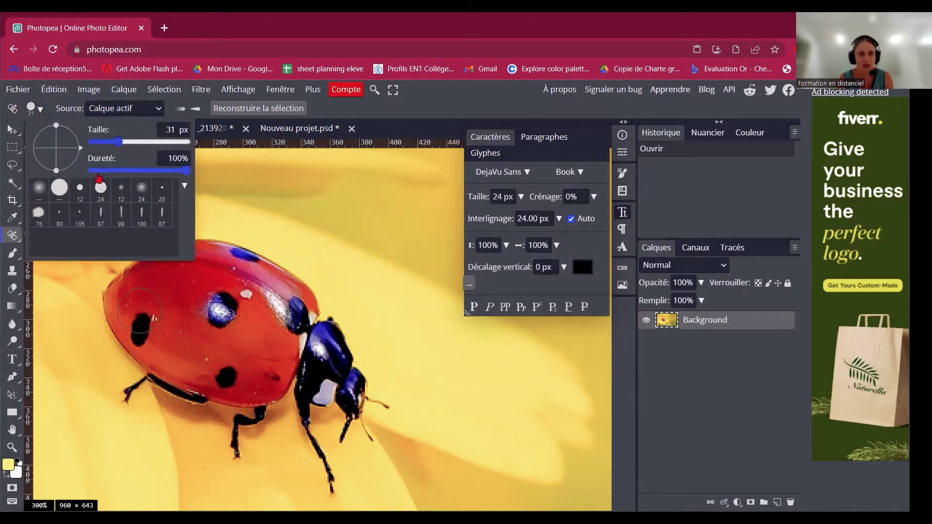
left_click_drag(177, 173, 127, 172)
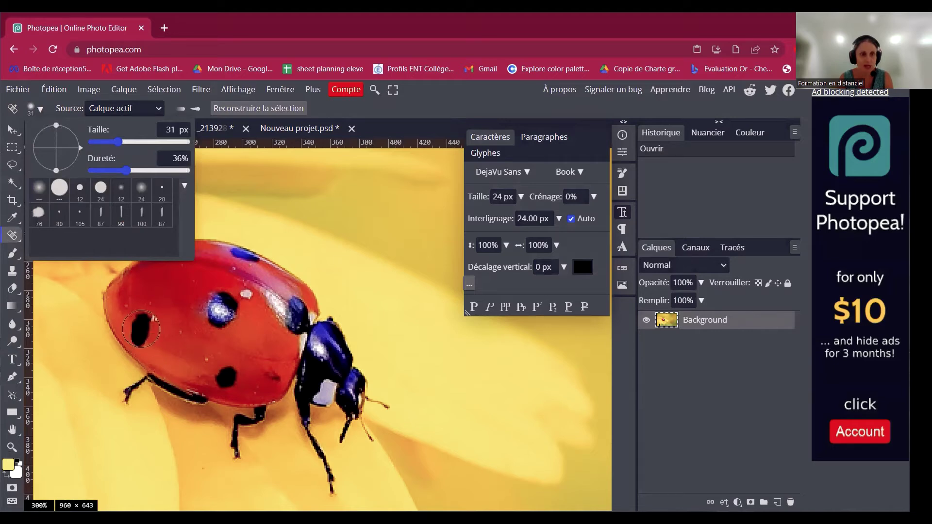
- Heal away the ladybug's black spots one by one, including the spot beside the head and part of the blue spot on the shell's upper edge
left_click(141, 330)
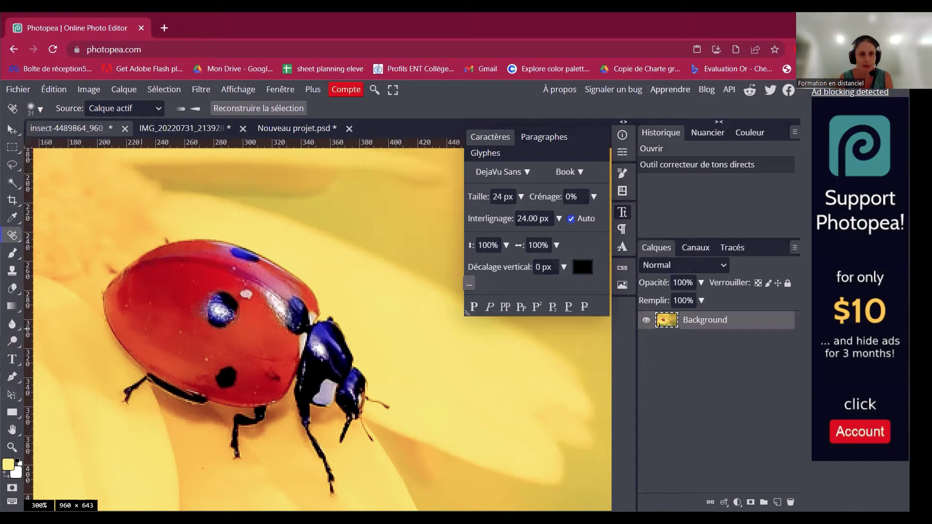
left_click(220, 309)
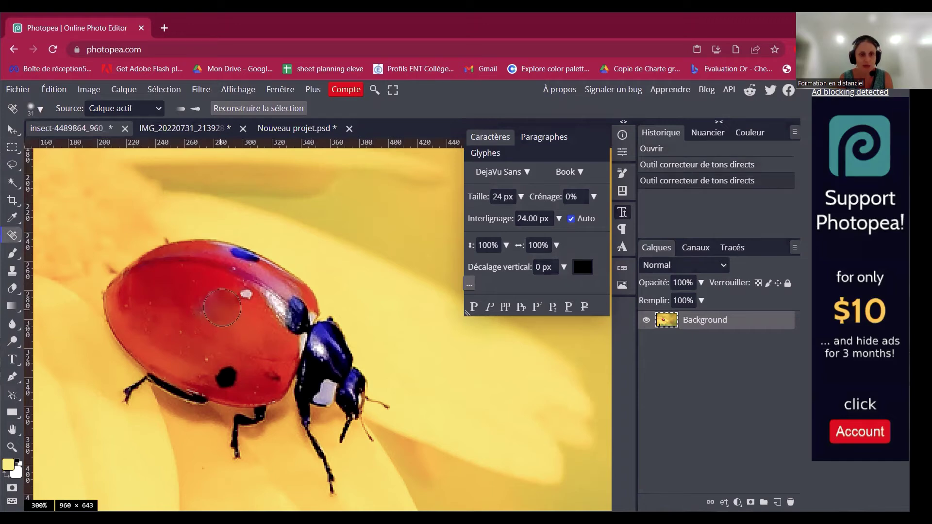
left_click(222, 308)
left_click(227, 377)
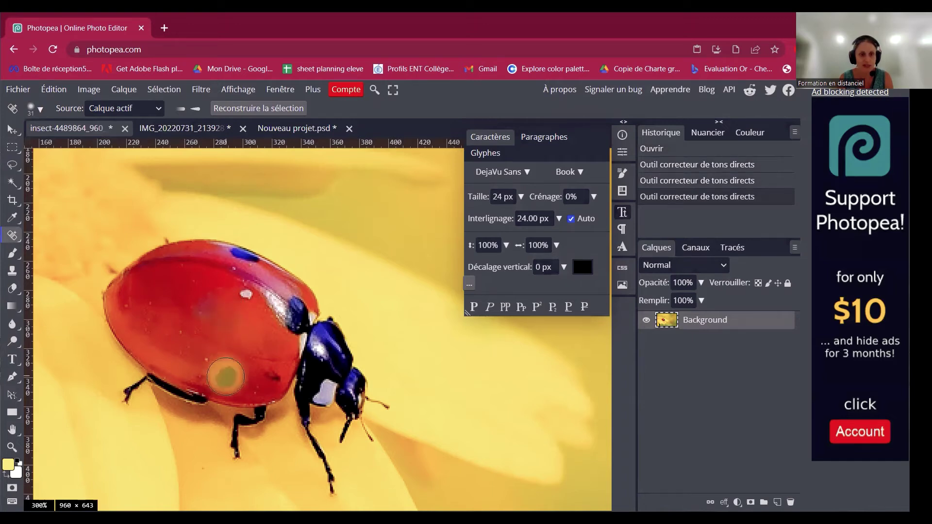
left_click(230, 367)
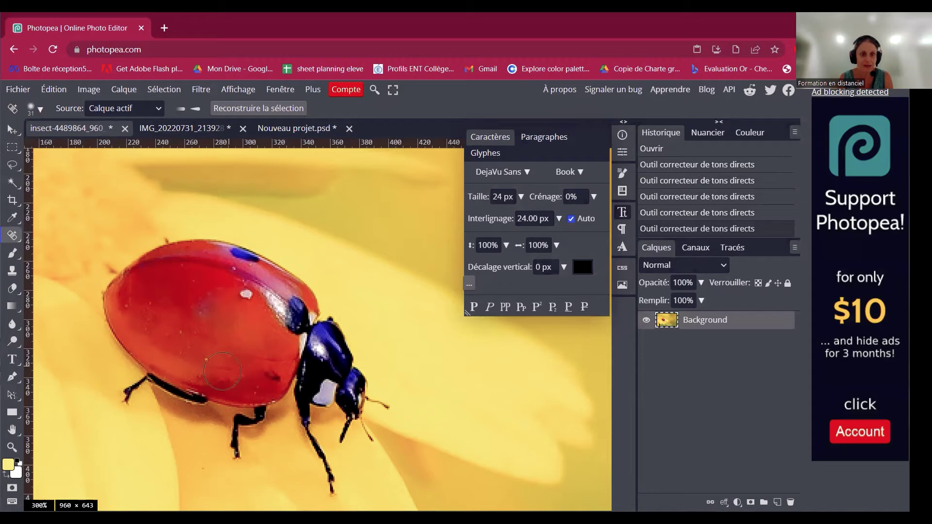
left_click(294, 318)
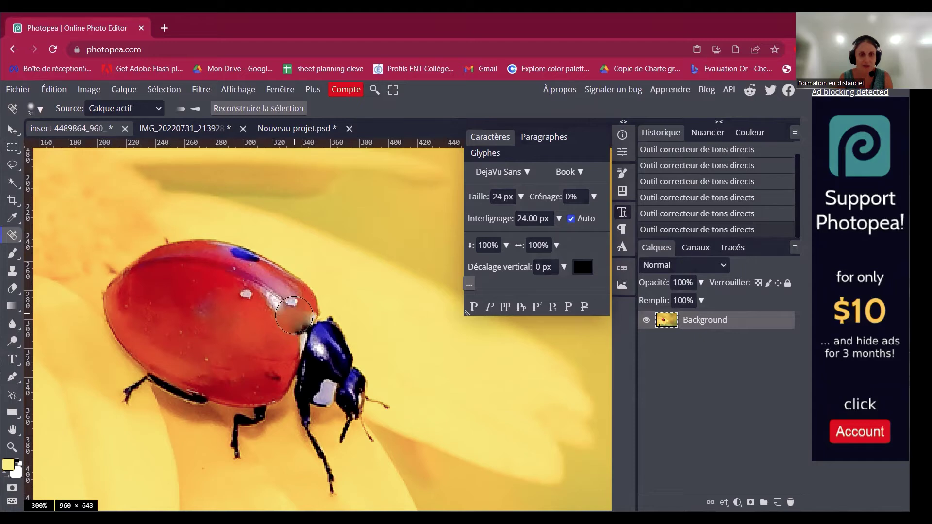
left_click(266, 374)
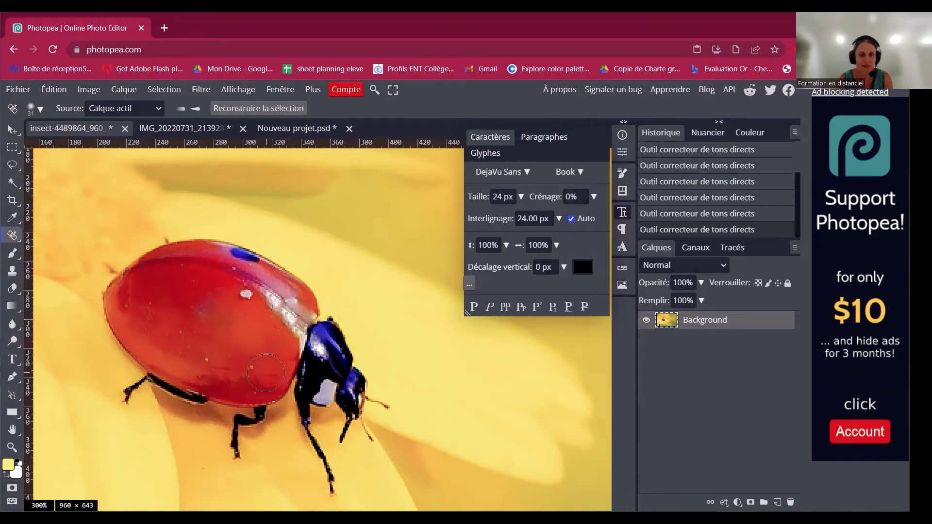
left_click(233, 266)
- Try to heal the rest of the shell's upper-edge spot and the white highlight, and undo these strokes
left_click(241, 267)
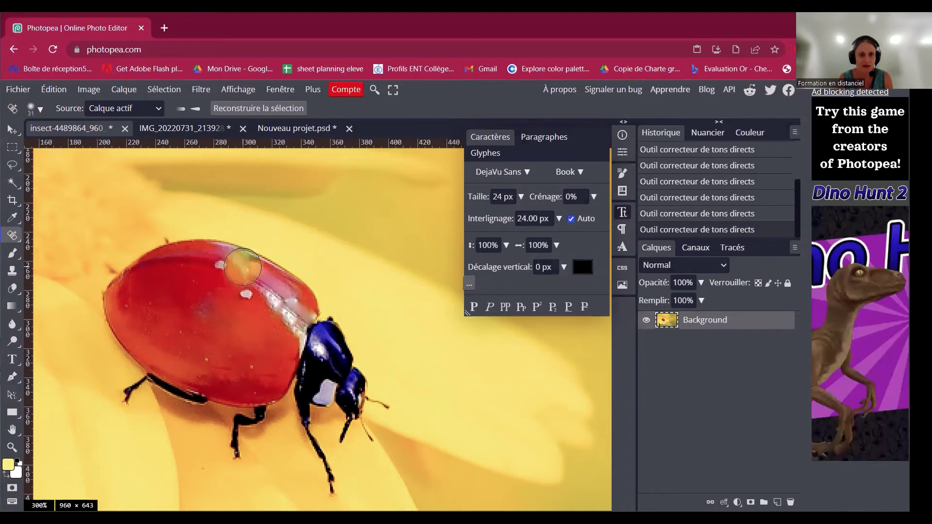
left_click(242, 294)
left_click(234, 264)
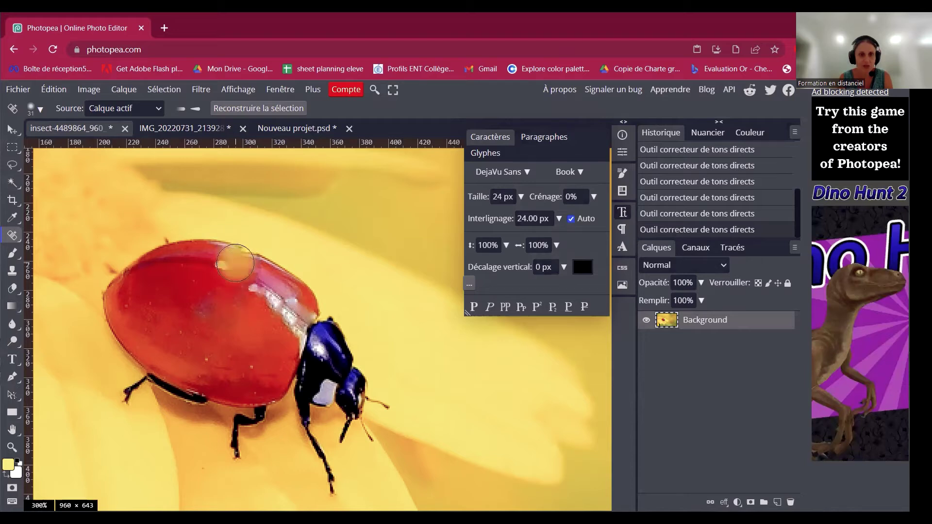
key("ctrl+z")
key("ctrl+z")
key("ctrl+z")
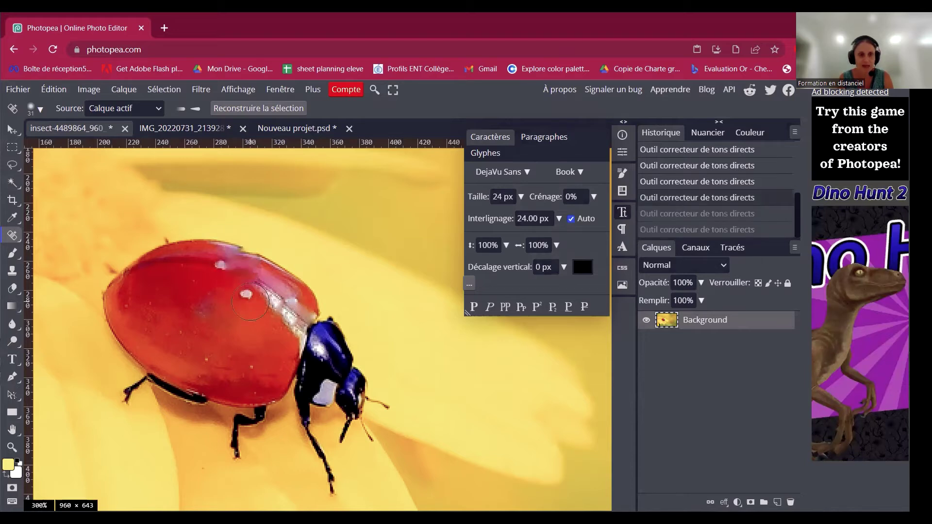
- Set the healing brush size to 8 px and heal the remaining blue spot along the shell's upper edge
left_click(35, 109)
left_click_drag(115, 142, 110, 146)
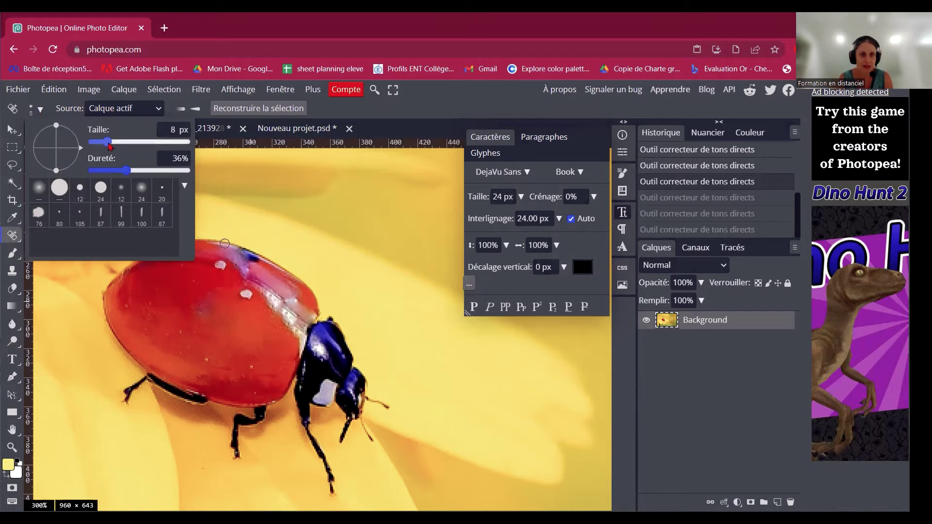
left_click(12, 446)
left_click(256, 294)
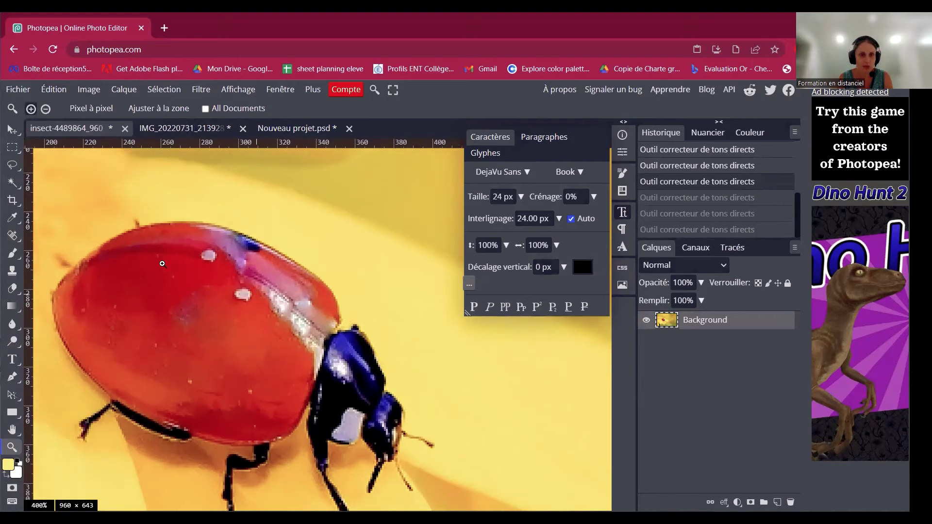
left_click(256, 295)
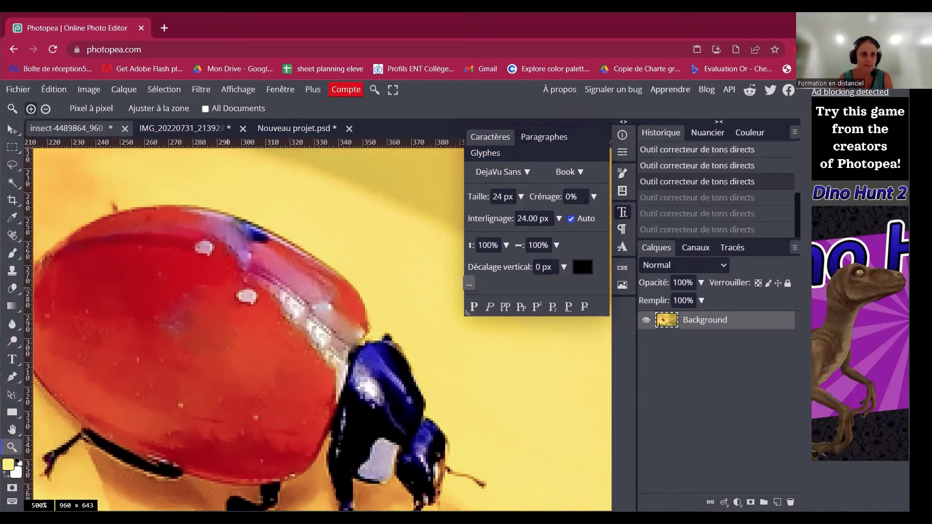
left_click(12, 235)
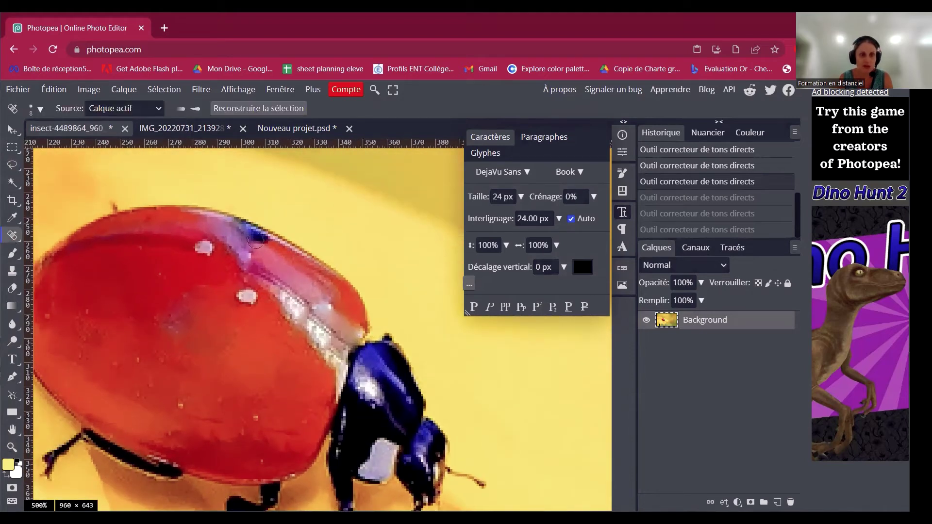
mouse_move(233, 228)
left_mouse_down()
mouse_move(274, 243)
mouse_move(225, 220)
mouse_move(263, 242)
mouse_move(232, 224)
mouse_move(229, 222)
left_mouse_up()
- Try to erase the whole ladybug with the spot healing tool at a brush size of 304 px, and undo the stroke
left_click(12, 446)
left_click(279, 280, "alt")
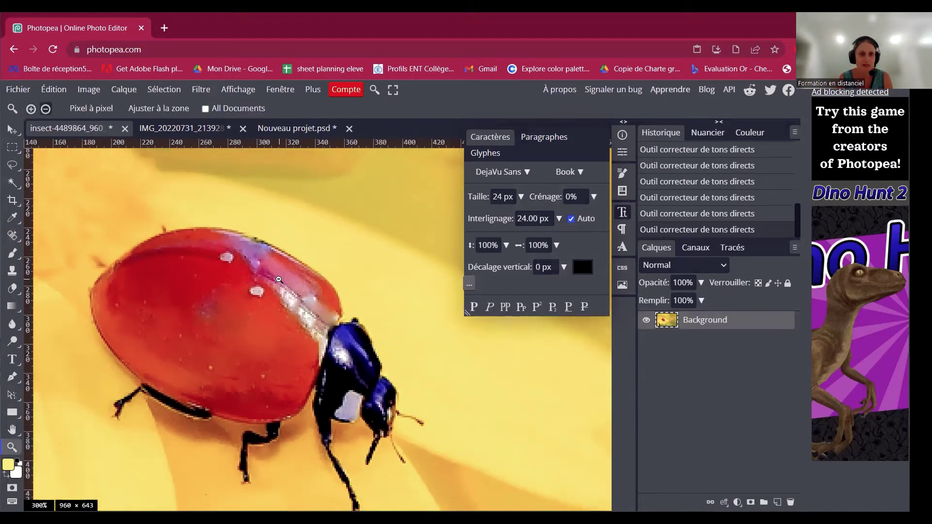
left_click(279, 279, "alt")
left_click(279, 280, "alt")
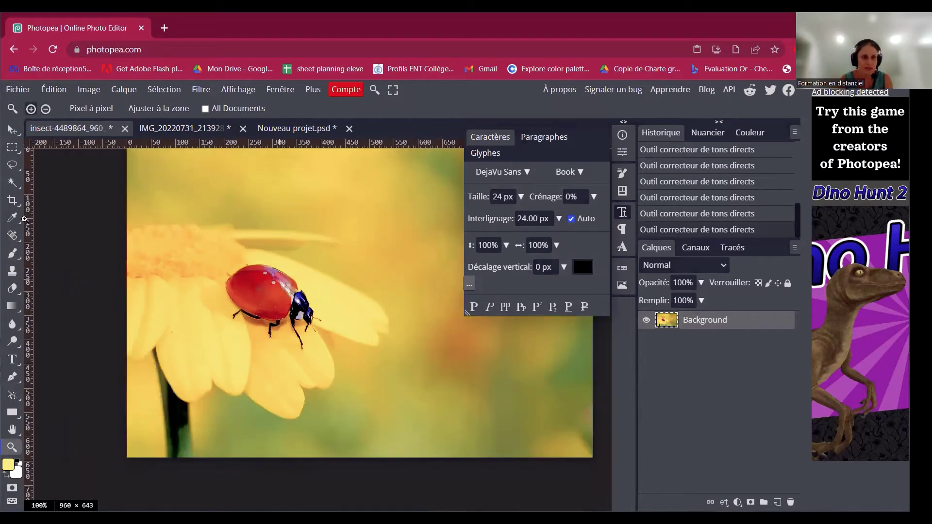
left_click(10, 241)
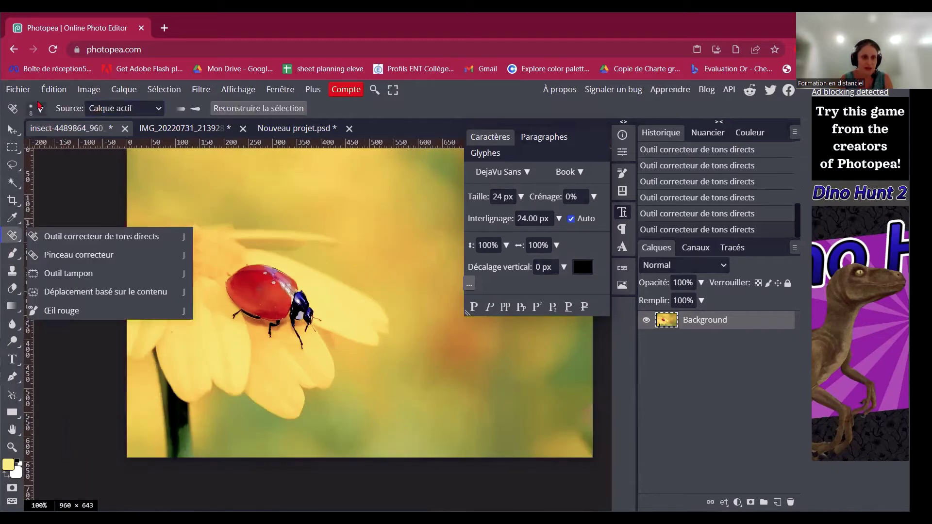
left_click(39, 110)
left_click_drag(112, 141, 154, 144)
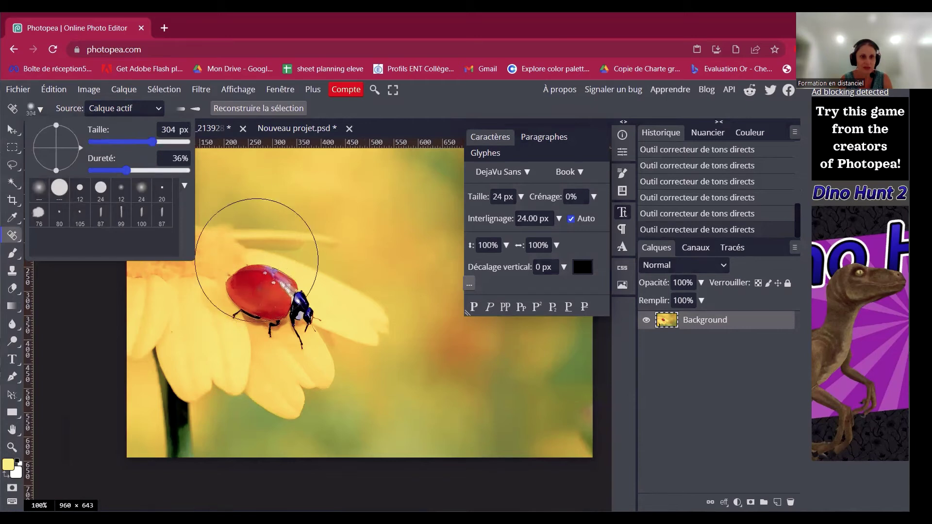
left_click(265, 311)
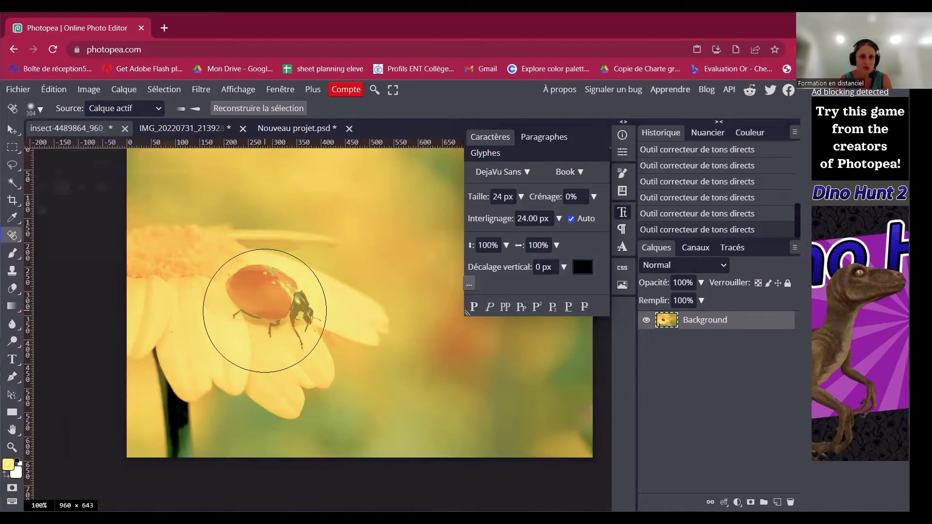
left_click(265, 311)
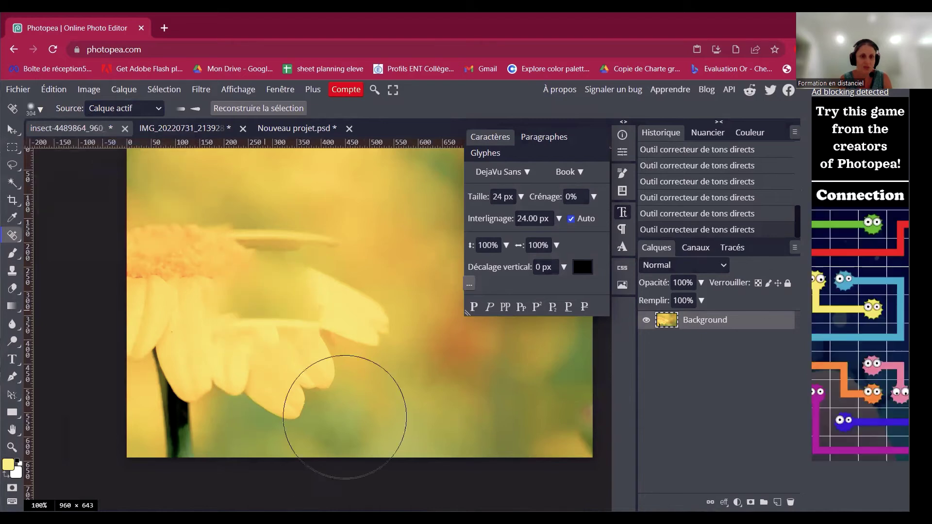
key("ctrl+z")
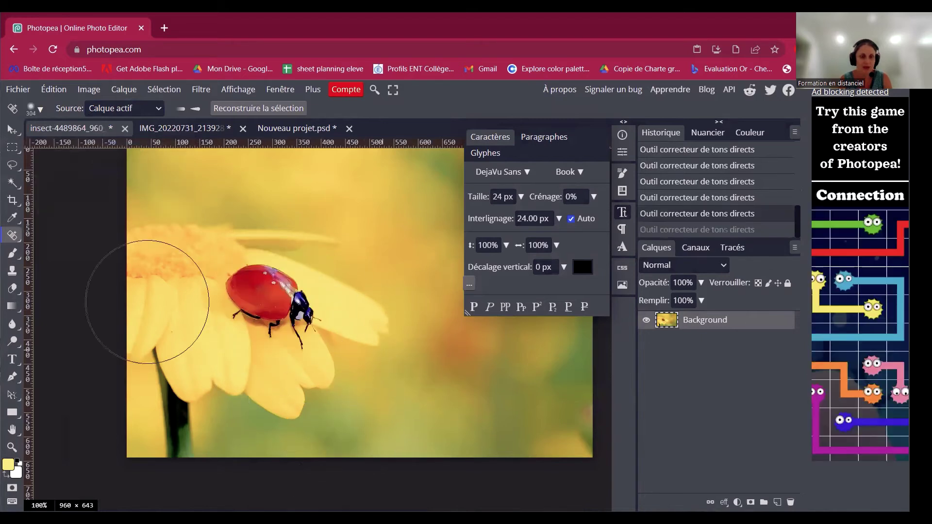
- Outline the whole ladybug with the patch tool (Outil tampon), replace it with nearby petal texture, and clear the selection
right_click(13, 235)
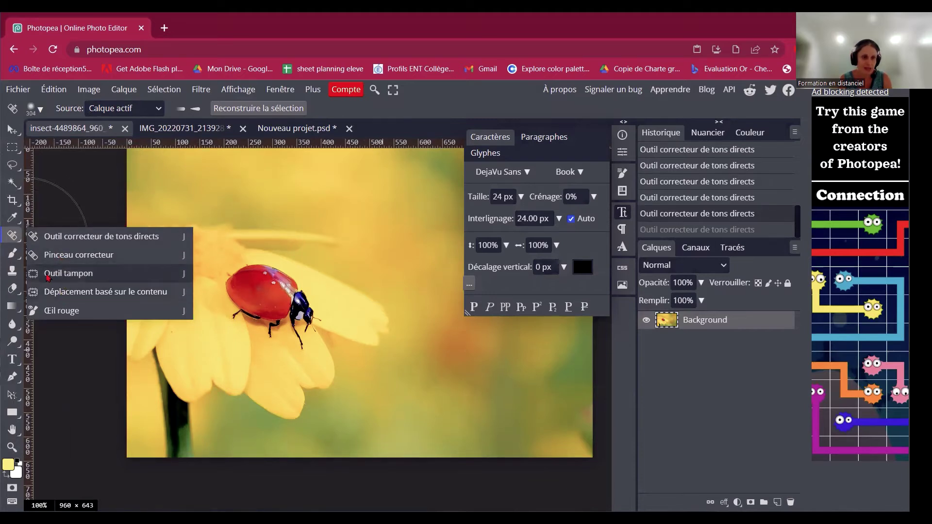
left_click(48, 275)
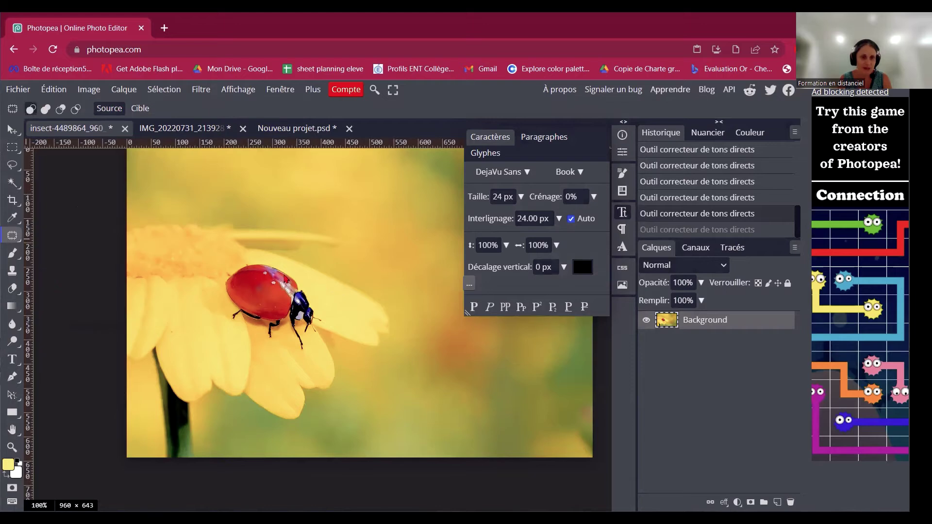
mouse_move(287, 267)
left_mouse_down()
mouse_move(254, 263)
mouse_move(222, 282)
mouse_move(226, 304)
mouse_move(267, 343)
mouse_move(224, 316)
mouse_move(217, 285)
mouse_move(229, 263)
mouse_move(254, 258)
mouse_move(290, 276)
left_mouse_up()
left_click(275, 358)
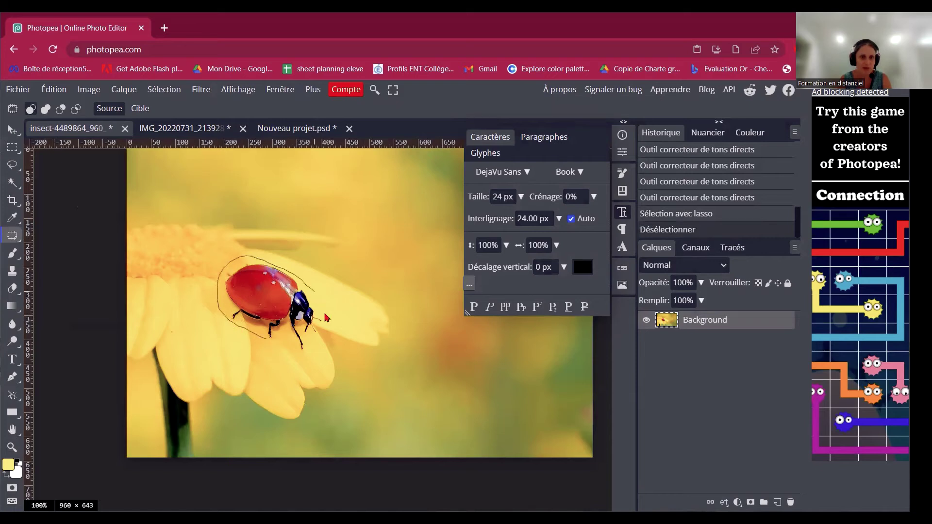
mouse_move(314, 335)
left_mouse_down()
mouse_move(308, 356)
mouse_move(266, 339)
left_mouse_up()
mouse_move(270, 298)
left_mouse_down()
mouse_move(244, 330)
mouse_move(191, 321)
mouse_move(187, 311)
mouse_move(198, 321)
mouse_move(189, 324)
left_mouse_up()
left_click(234, 359)
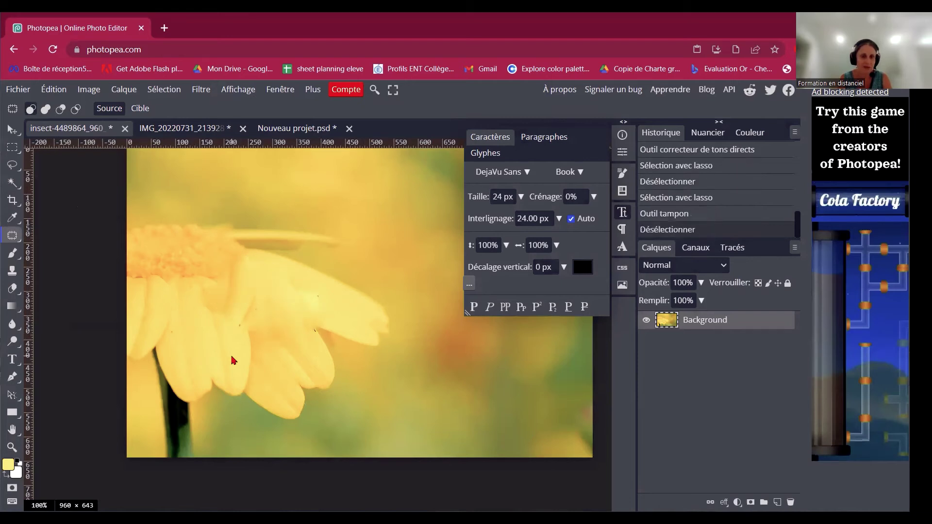
- Patch the leftover marks on the flower's upper-right petal with clean petal texture, clearing the selection after each patch
mouse_move(306, 280)
left_mouse_down()
mouse_move(281, 318)
mouse_move(330, 324)
mouse_move(311, 275)
mouse_move(299, 296)
mouse_move(346, 305)
mouse_move(338, 301)
mouse_move(320, 323)
mouse_move(356, 323)
mouse_move(334, 308)
mouse_move(349, 318)
left_mouse_up()
key("ctrl+d")
mouse_move(304, 289)
left_mouse_down()
mouse_move(258, 275)
mouse_move(252, 302)
mouse_move(282, 323)
mouse_move(306, 302)
mouse_move(293, 295)
mouse_move(327, 297)
left_mouse_up()
key("ctrl+d")
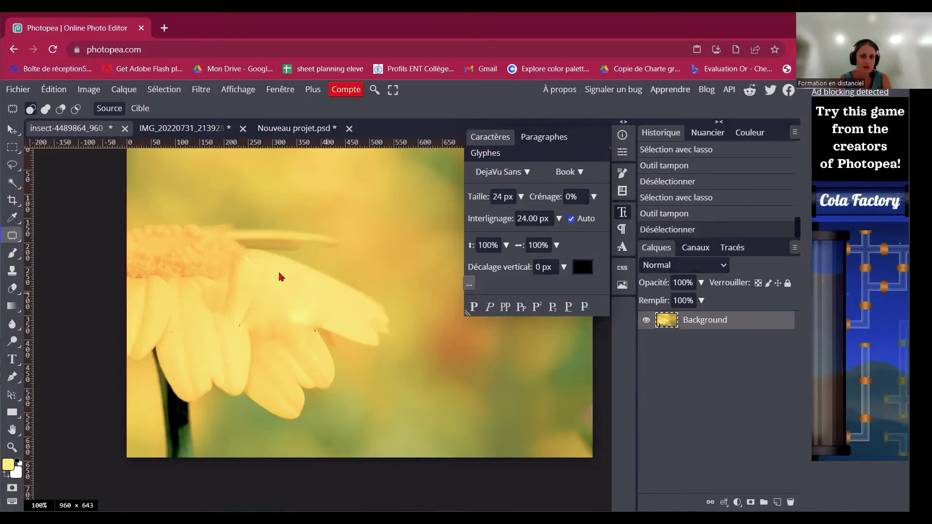
- Patch the rough area beside the flower's centre with clean petal texture and clear the selection
mouse_move(260, 266)
left_mouse_down()
mouse_move(235, 272)
mouse_move(234, 295)
mouse_move(241, 305)
mouse_move(269, 289)
mouse_move(267, 275)
mouse_move(252, 293)
mouse_move(258, 300)
mouse_move(288, 303)
mouse_move(291, 281)
mouse_move(278, 276)
mouse_move(252, 333)
mouse_move(224, 318)
mouse_move(224, 288)
mouse_move(259, 286)
mouse_move(269, 298)
mouse_move(277, 381)
left_mouse_up()
key("ctrl+d")
key("ctrl+d")
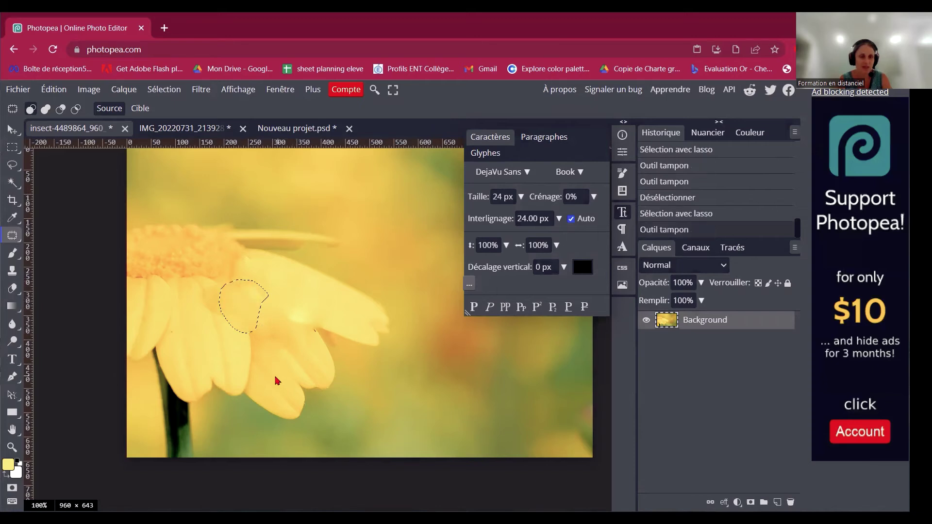
left_click(275, 352)
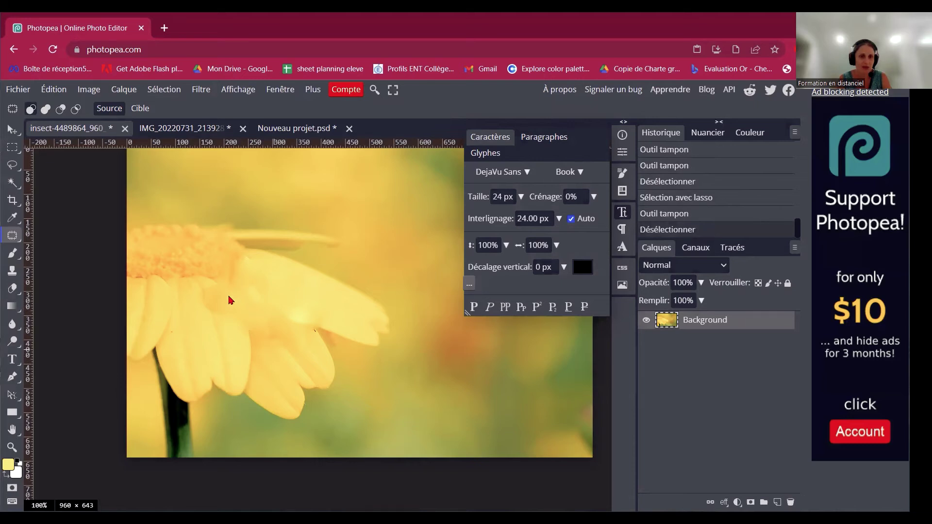
- Patch the remaining marks on the petals below the flower's centre with clean petal texture, clearing the selection after each patch
mouse_move(216, 288)
left_mouse_down()
mouse_move(233, 306)
mouse_move(225, 316)
mouse_move(202, 303)
mouse_move(210, 287)
mouse_move(222, 294)
left_mouse_up()
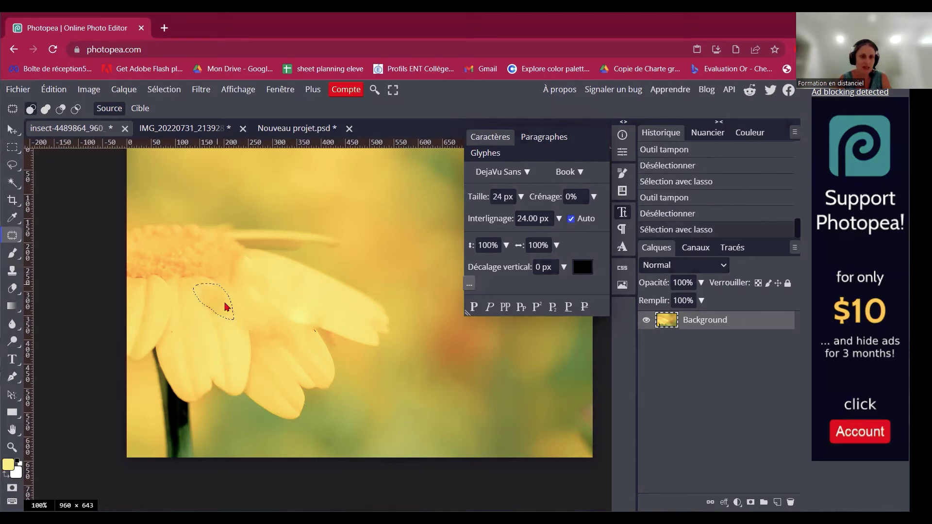
left_click(240, 336)
mouse_move(196, 284)
left_mouse_down()
mouse_move(211, 318)
mouse_move(201, 289)
left_mouse_up()
left_click_drag(205, 332, 206, 334)
left_click(217, 357)
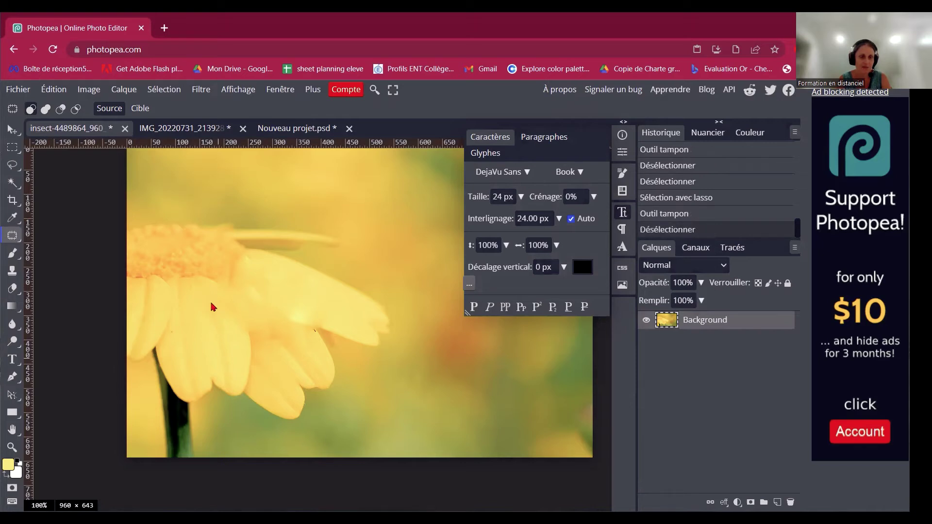
mouse_move(200, 318)
left_mouse_down()
mouse_move(195, 288)
mouse_move(229, 375)
left_mouse_up()
left_click(227, 372)
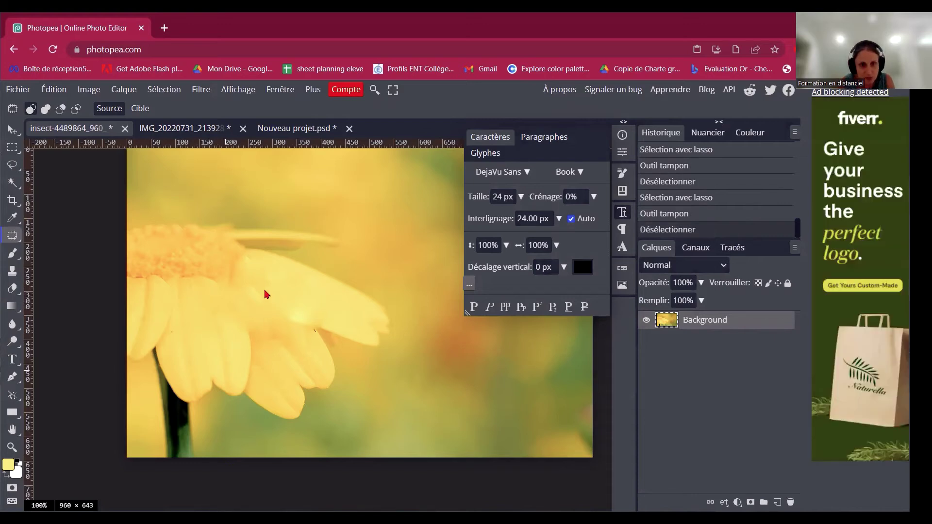
- Undo all the patches and the outline selection to restore the ladybug on the flower
key("z")
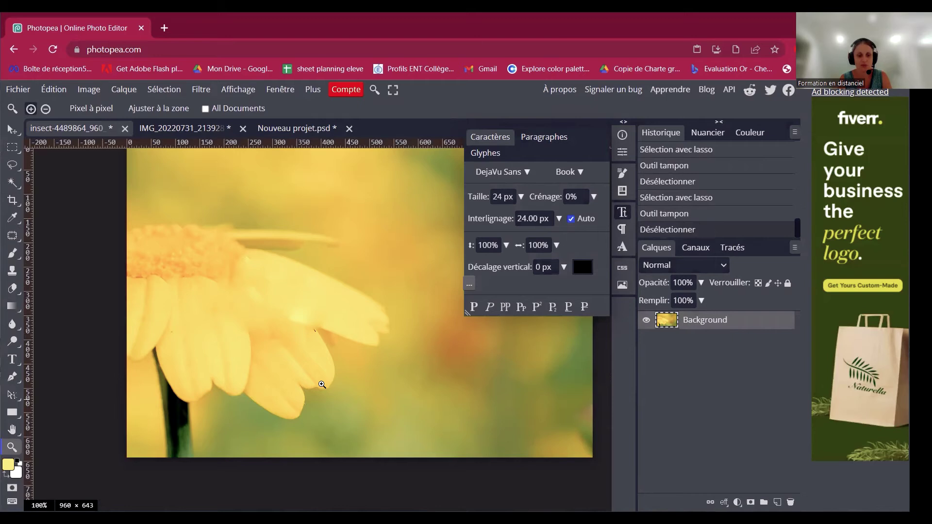
key("ctrl+z")
key("ctrl+z")
key("ctrl+z")
key("ctrl+z")
key("ctrl+z")
key("ctrl+z")
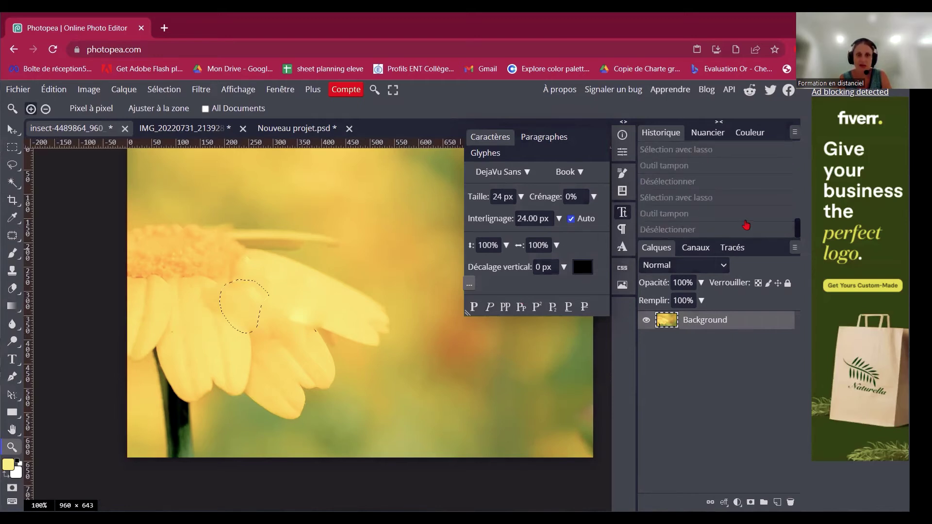
key("ctrl+z")
key("ctrl+z")
key("ctrl+z")
key("ctrl+z")
key("ctrl+z")
key("ctrl+z")
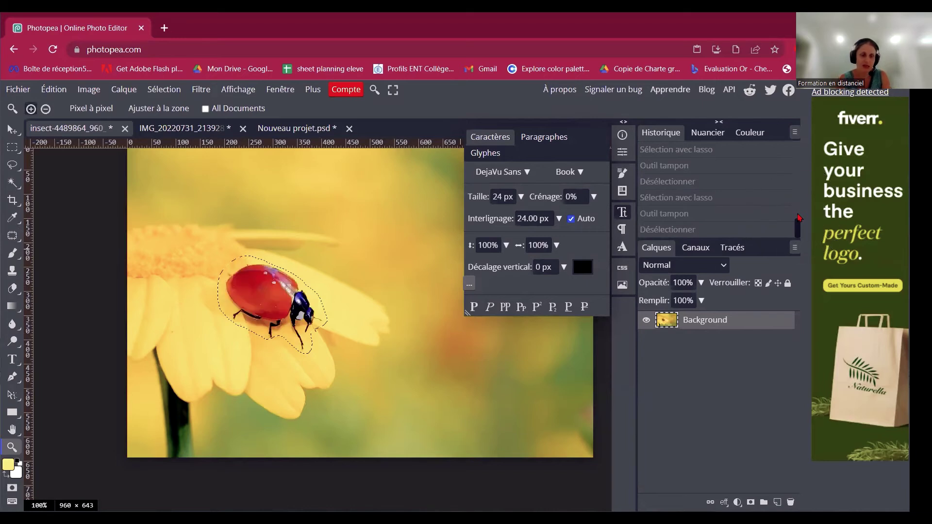
key("ctrl+z")
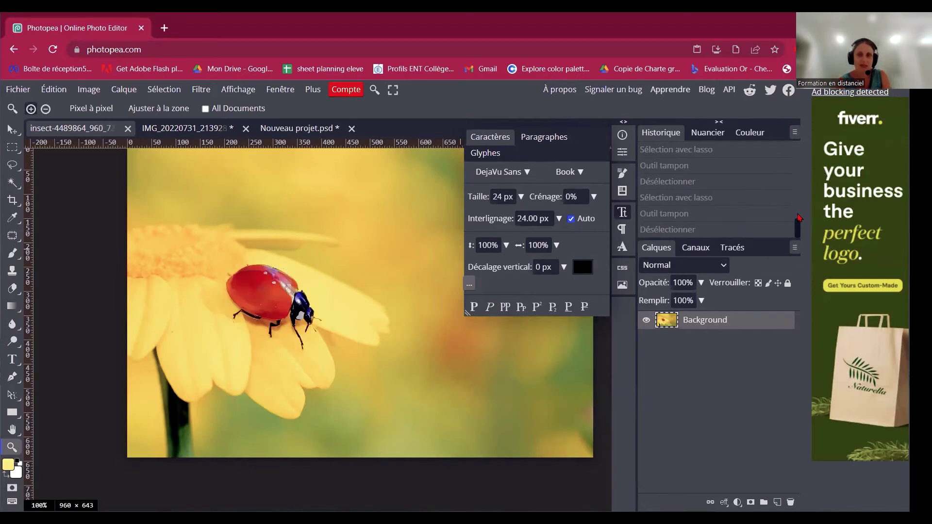
- Examine the variants in the healing tool group and return to the patch tool (Outil tampon)
left_click(796, 226)
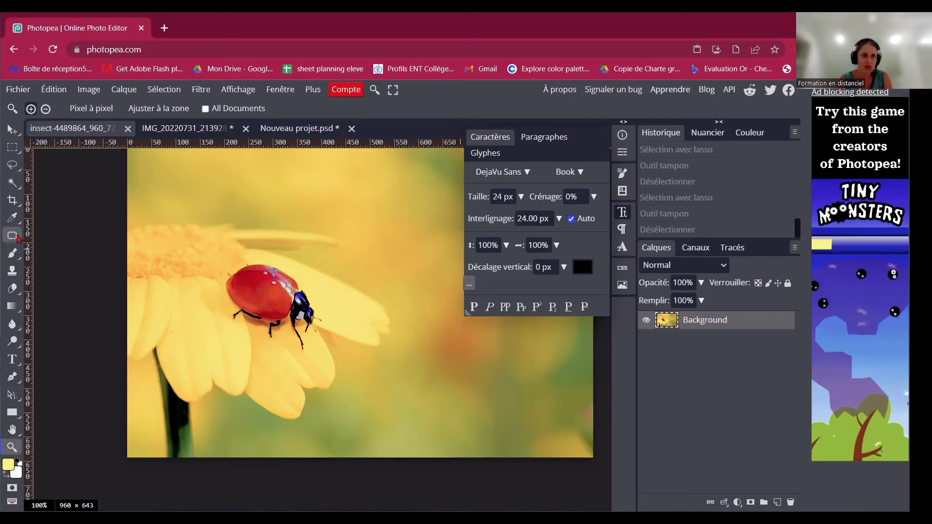
right_click(12, 235)
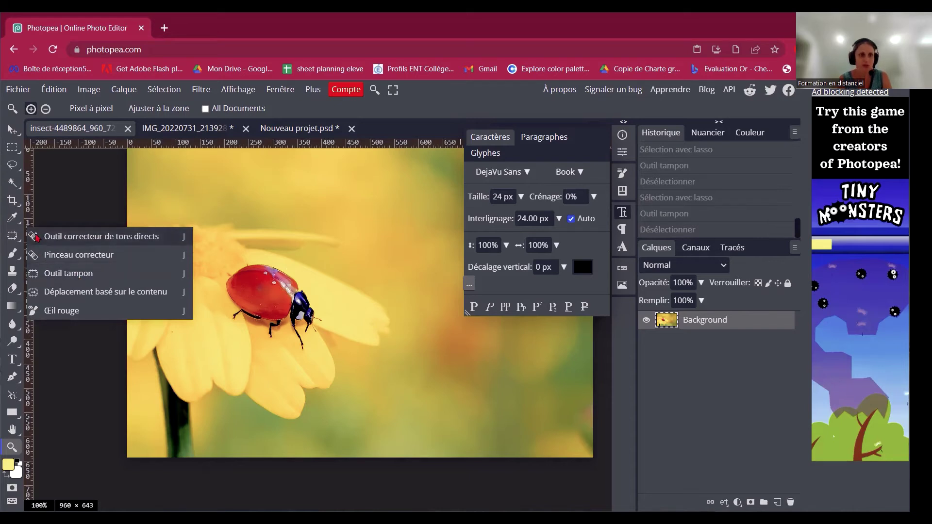
left_click(12, 235)
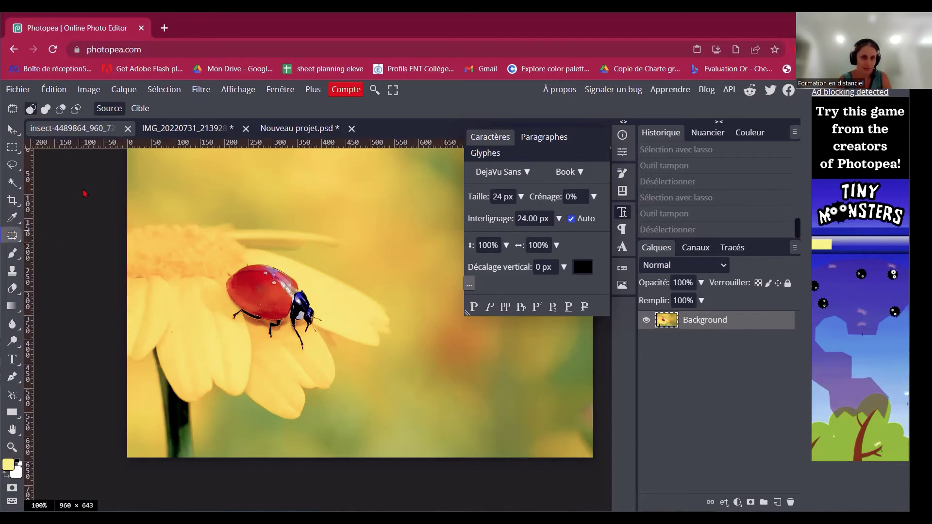
- Switch to the sunset lake document containing the zebra picture and clear any selection
left_click(180, 129)
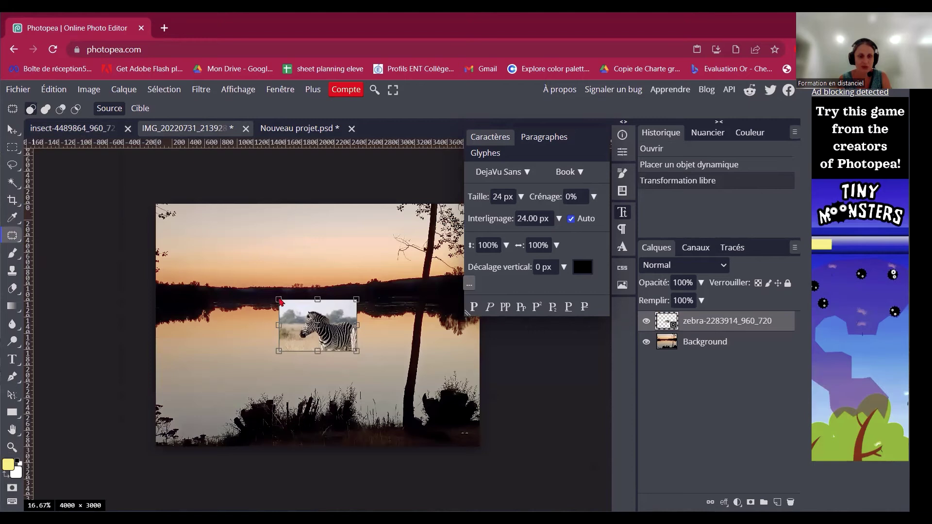
key("ctrl+d")
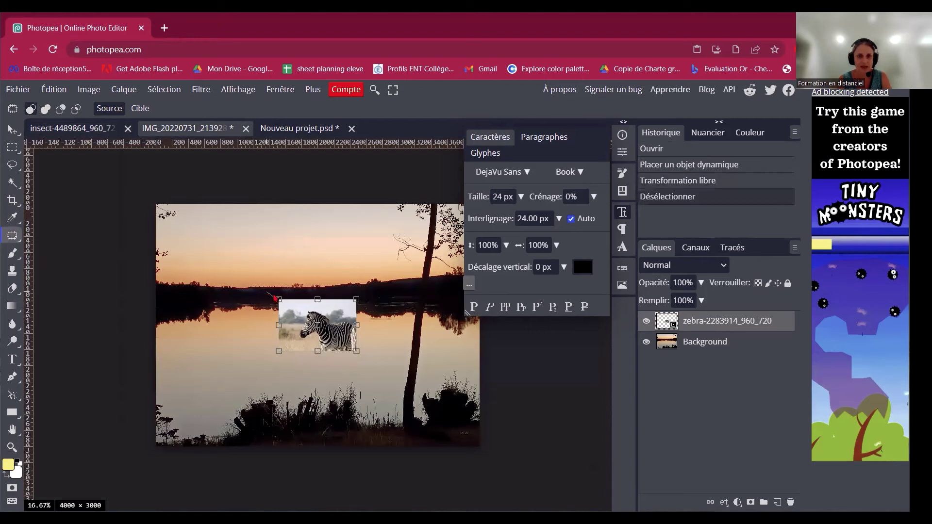
left_click(290, 306)
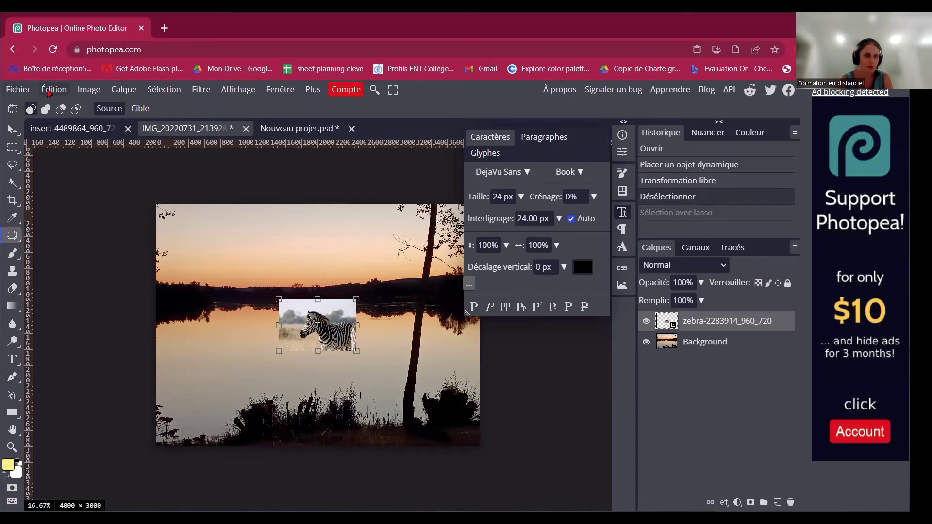
left_click(49, 91)
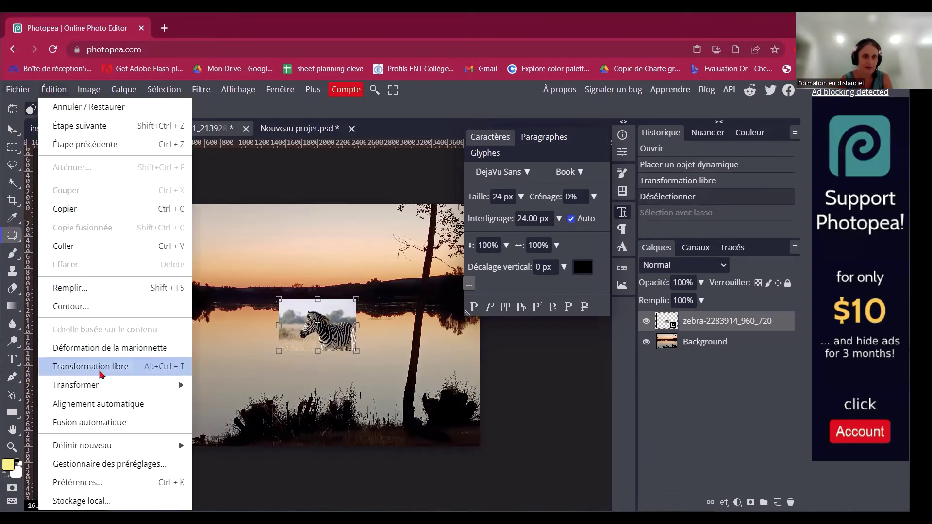
left_click(279, 302)
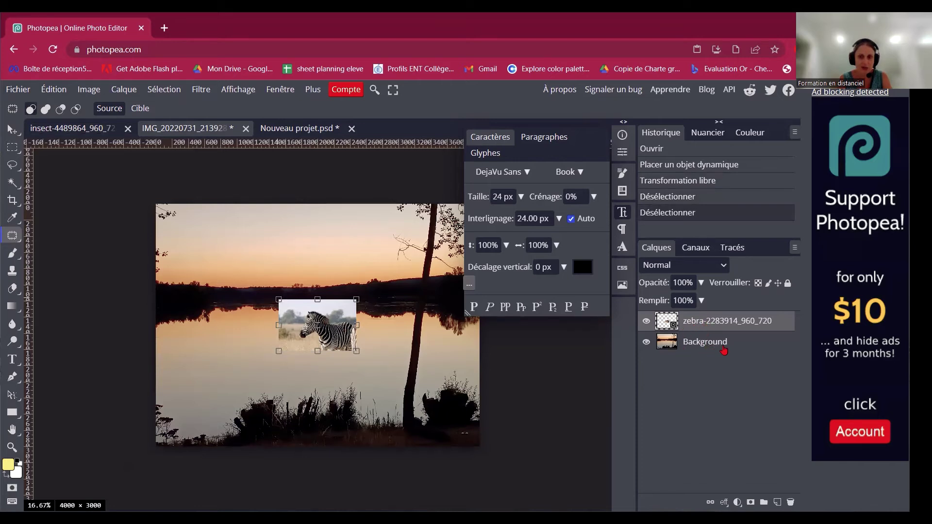
- Enlarge the zebra layer with Transformation libre to about 477% so it covers the whole canvas, and apply the transformation
left_click(53, 90)
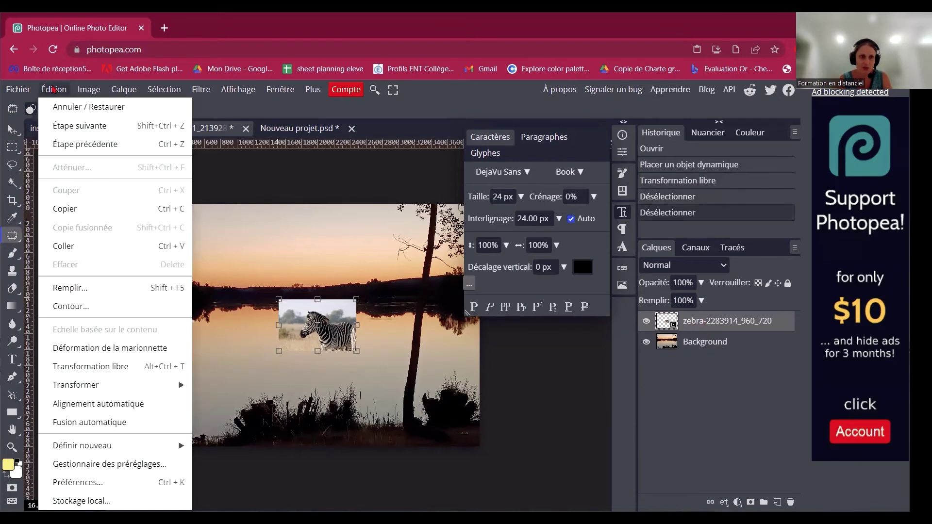
left_click(116, 373)
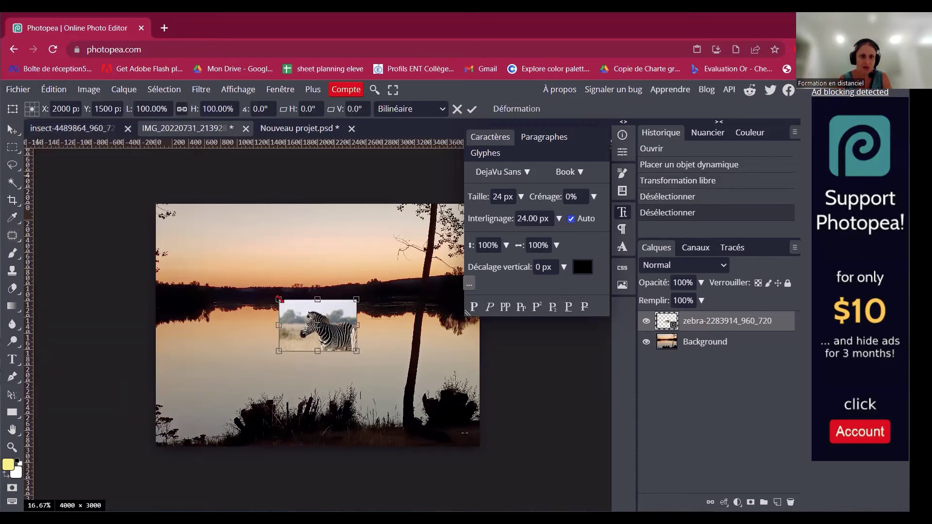
left_click_drag(279, 300, 160, 209)
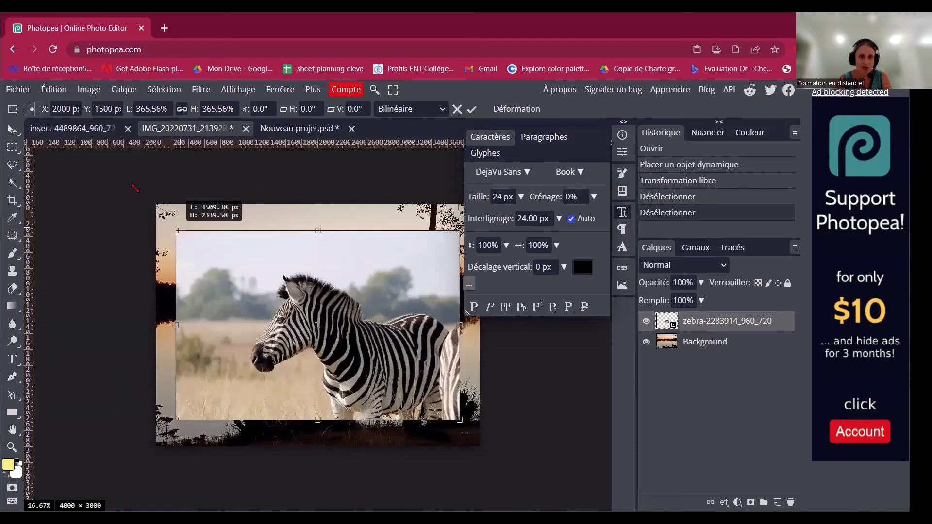
left_click_drag(115, 179, 158, 212)
left_click_drag(142, 202, 135, 200)
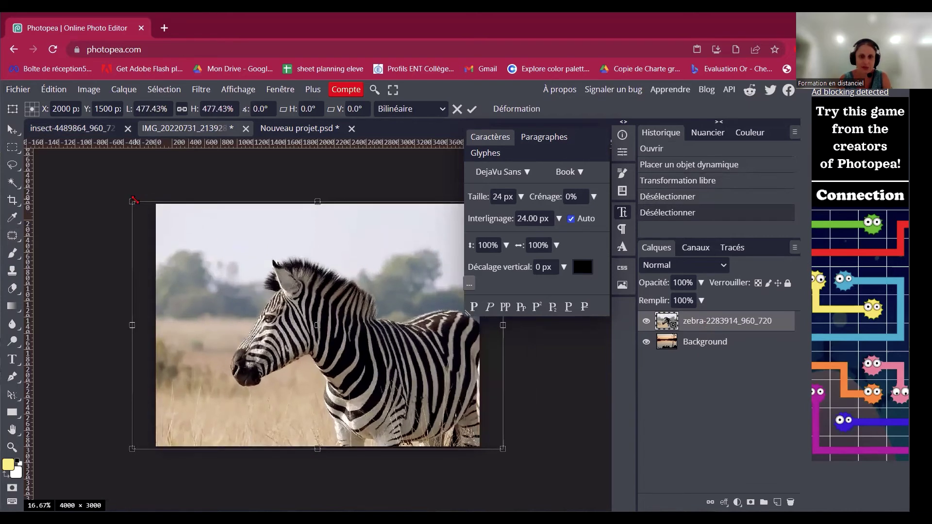
key("Return")
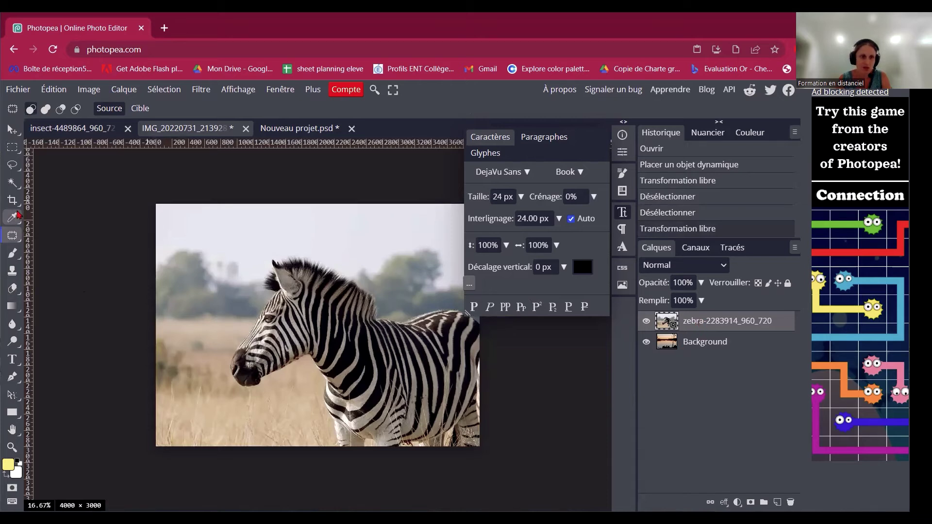
- Select parts of the zebra's chest with the magic wand (Baguette magique) and try a tolerance of 60
left_click(13, 183)
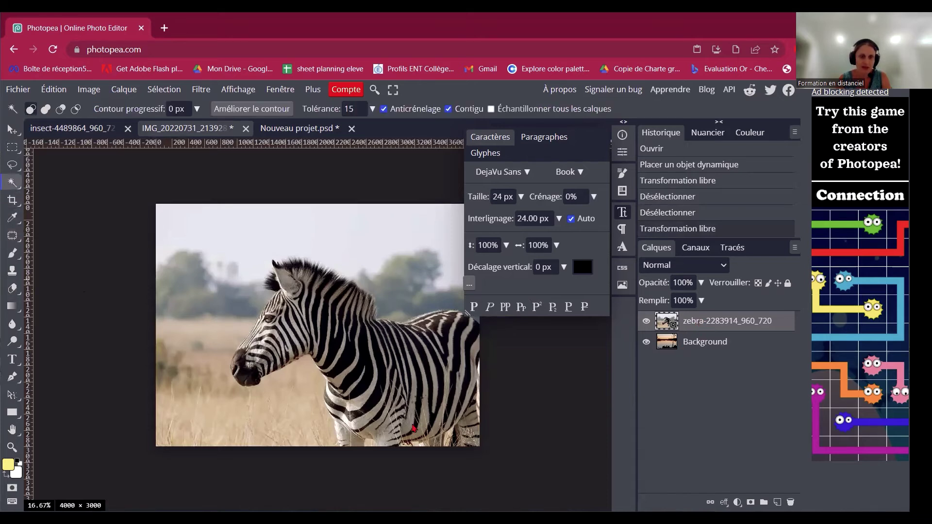
left_click(368, 406)
left_click(357, 404)
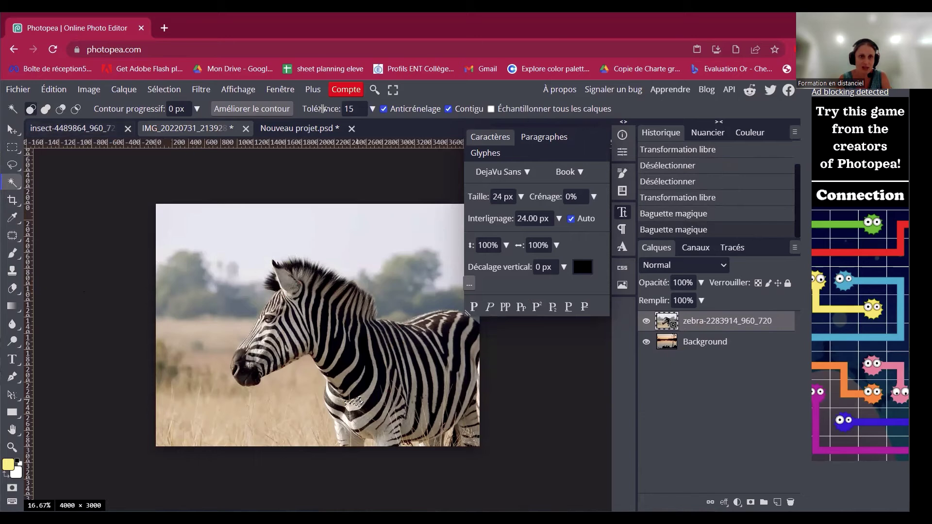
double_click(350, 108)
key("BackSpace")
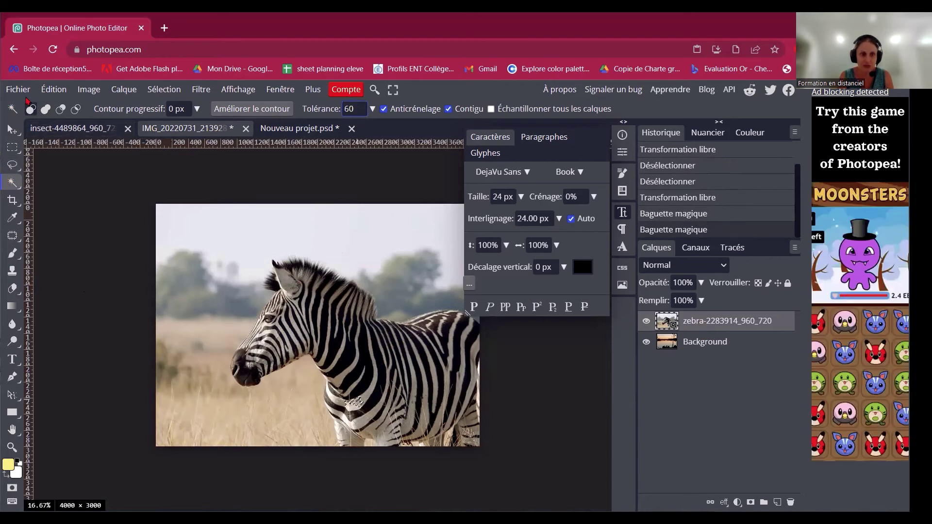
- Select stripes at the base of the zebra's neck at a tolerance of 15 and try to erase the dark one
left_click(342, 387)
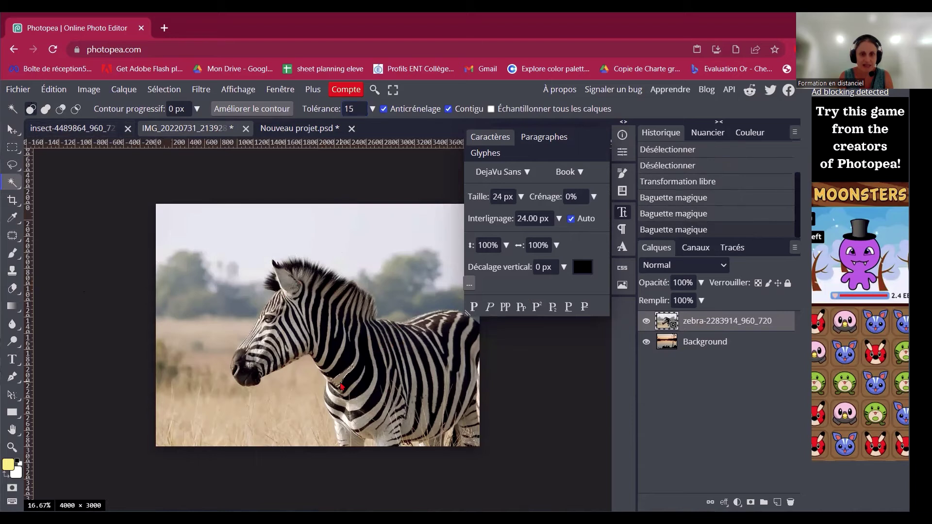
left_click(357, 368)
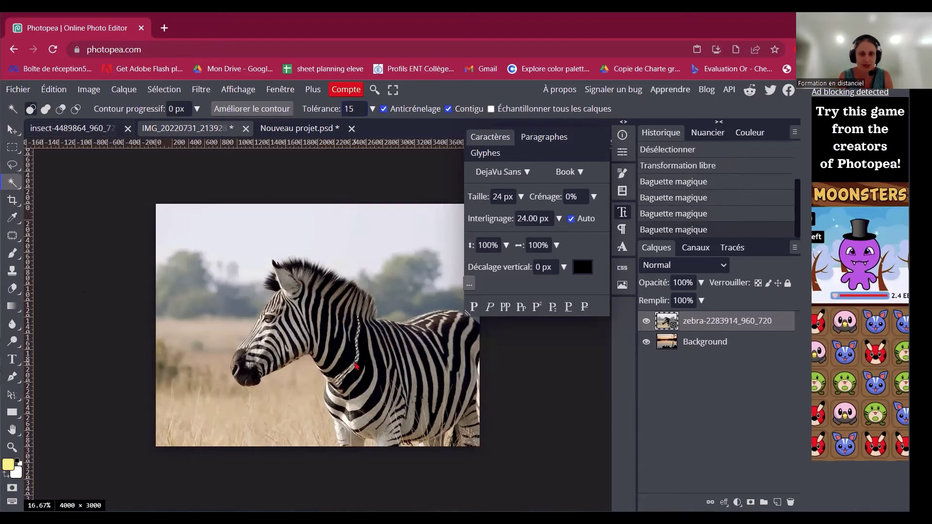
left_click(363, 368)
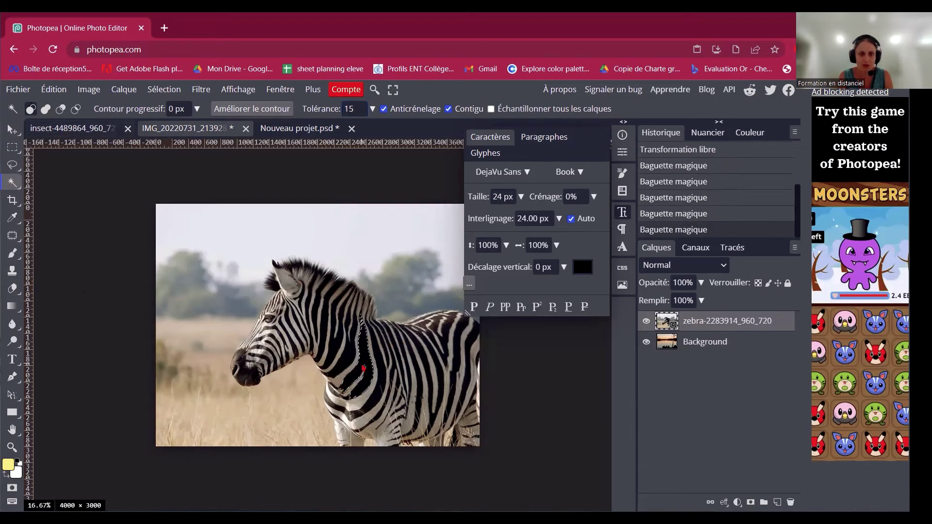
key("Delete")
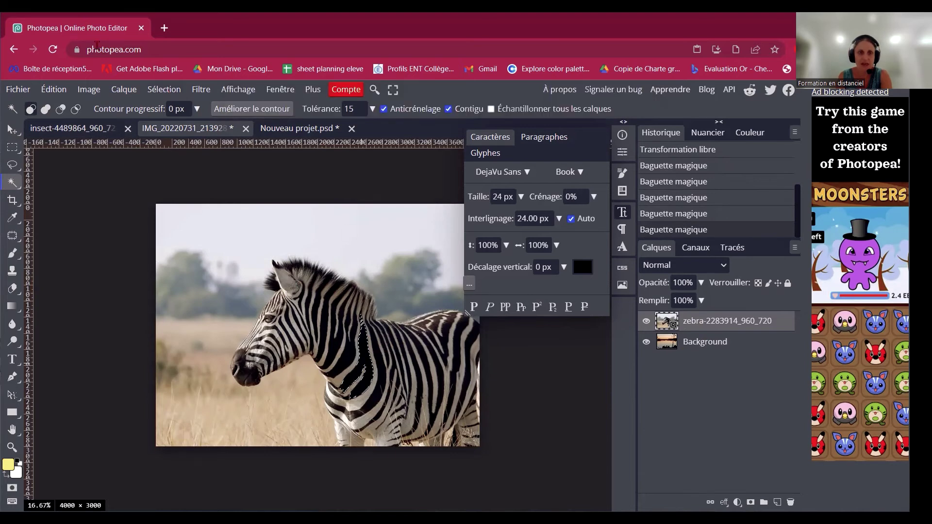
- Rasterize the zebra layer (Pixeliser) and erase the selected dark stripe at the base of the neck
left_click(123, 90)
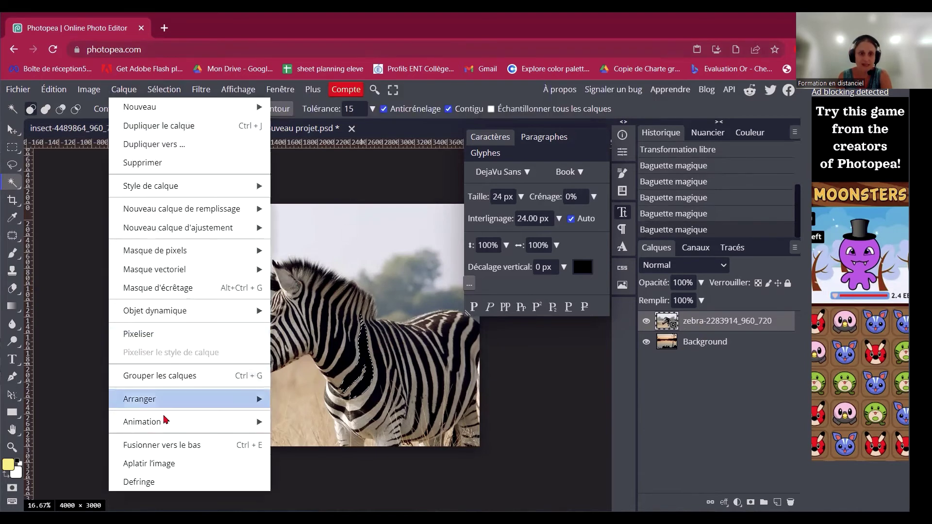
left_click(138, 335)
key("Delete")
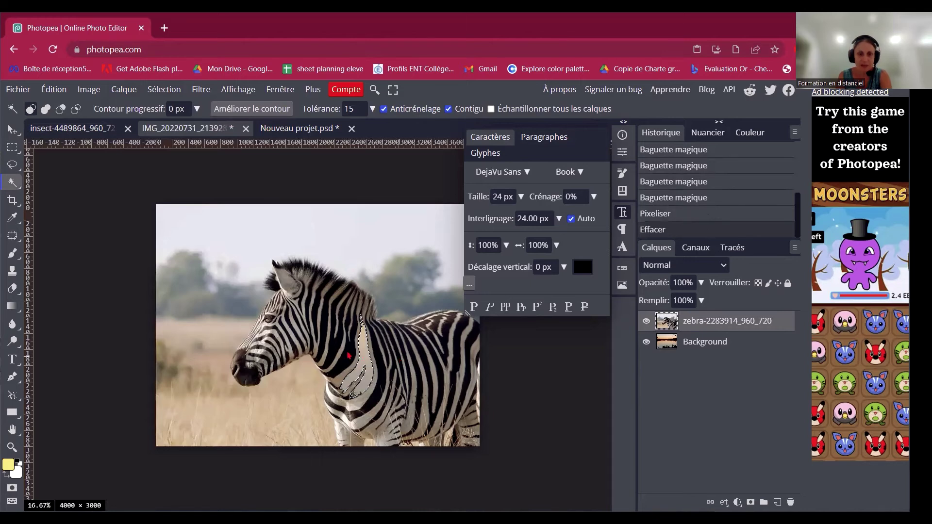
- Select and erase three more dark stripes around the zebra's lower neck and shoulder with the magic wand
left_click(348, 357)
key("Delete")
left_click(385, 375)
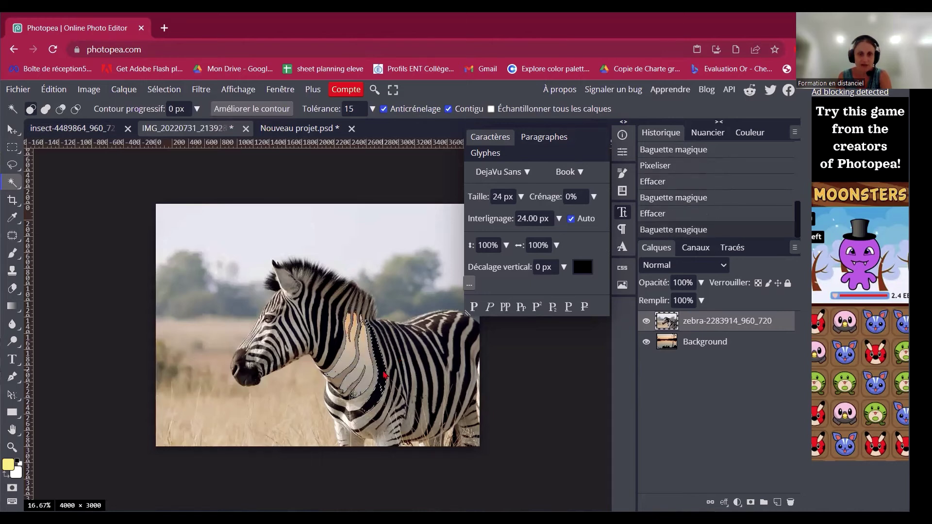
key("Delete")
left_click(337, 353)
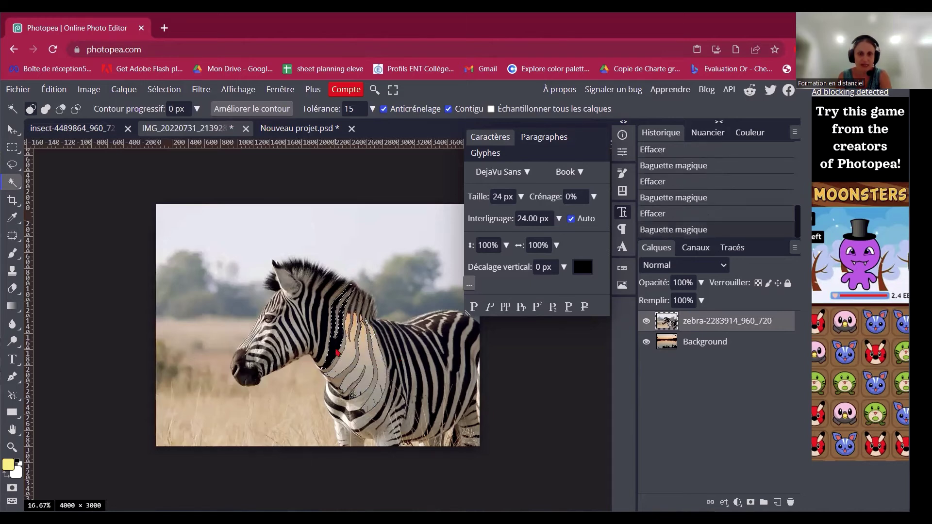
key("Delete")
- Select and erase the dark stripes along the zebra's neck, from mid-neck up to behind the ear, with the magic wand
left_click(323, 341)
key("Delete")
left_click(317, 329)
key("Delete")
left_click(308, 307)
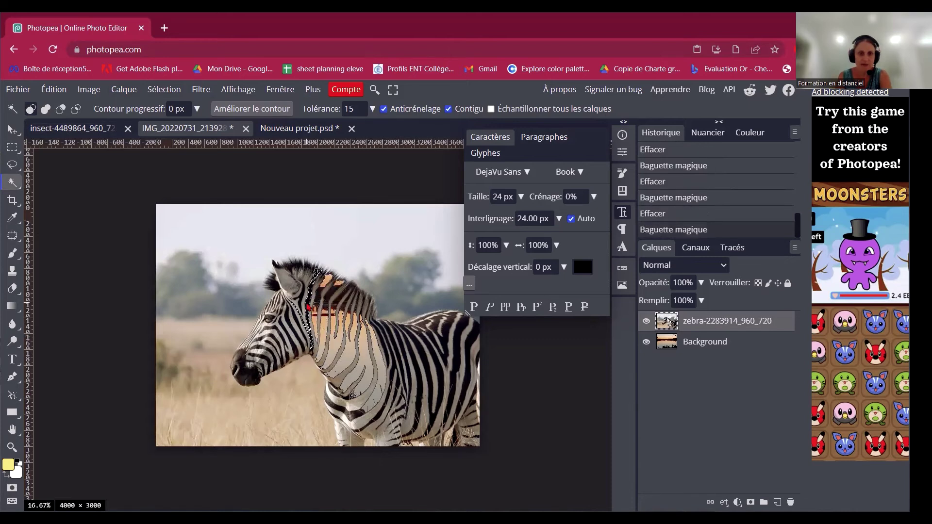
key("Delete")
left_click(302, 305)
key("Delete")
- Erase several dark stripes on the zebra's cheek and jaw and one on its lower chest with the magic wand
left_click(294, 319)
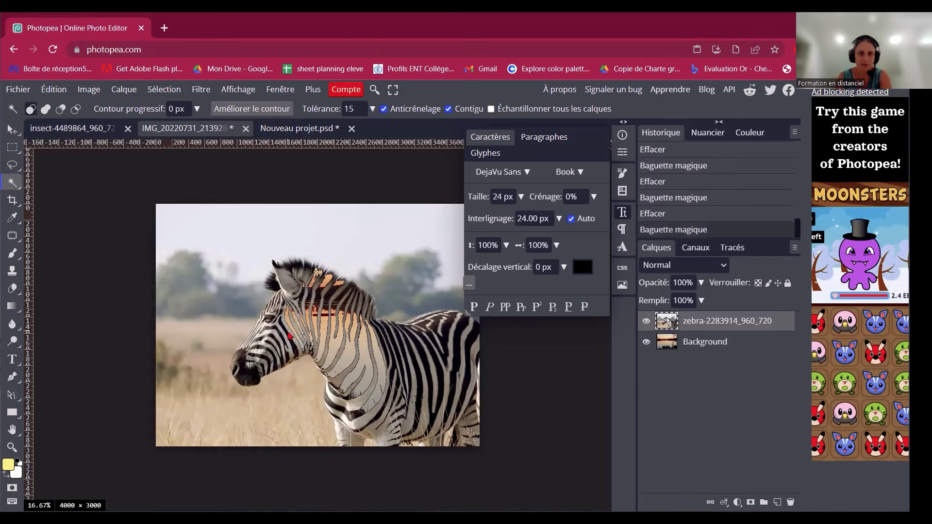
left_click(290, 338)
key("Delete")
left_click(290, 361)
key("Delete")
left_click(281, 340)
key("Delete")
left_click(355, 429)
key("Delete")
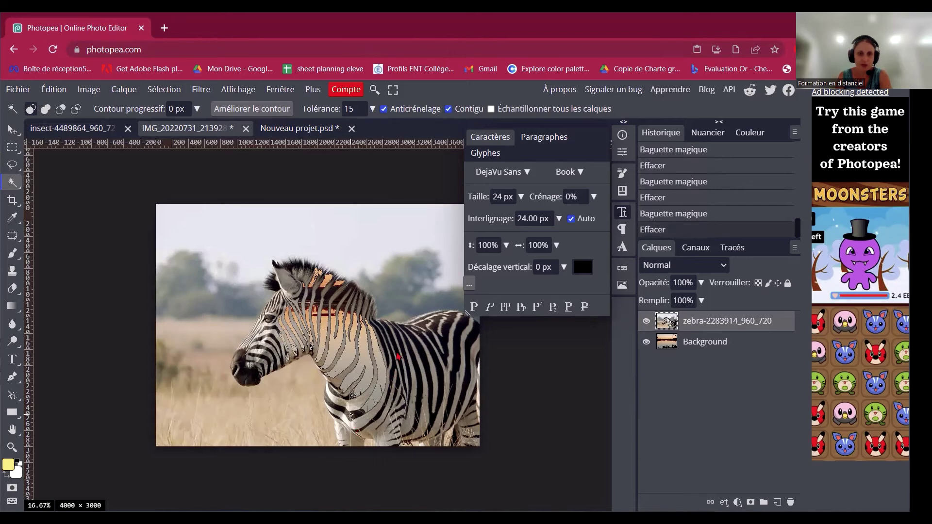
- Select and erase the dark stripes on the zebra's shoulder and just behind it with the magic wand
left_click(401, 355)
key("Delete")
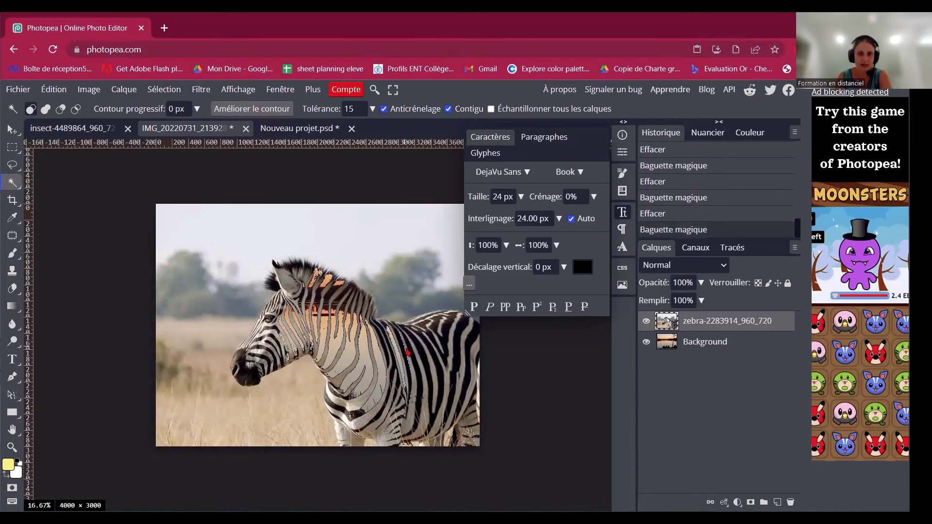
key("Delete")
left_click(425, 359)
key("Delete")
left_click(424, 357)
key("Delete")
left_click(394, 372)
key("Delete")
left_click(391, 386)
key("Delete")
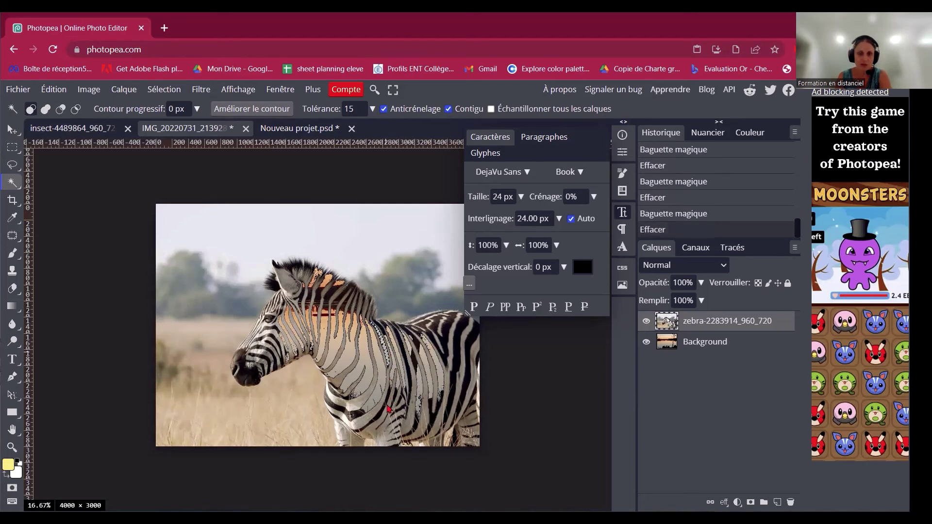
- Erase one dark stripe above the zebra's foreleg and those across its flank and back, then clear the selection
left_click(387, 411)
key("Delete")
left_click(439, 352)
key("Delete")
left_click(439, 335)
key("Delete")
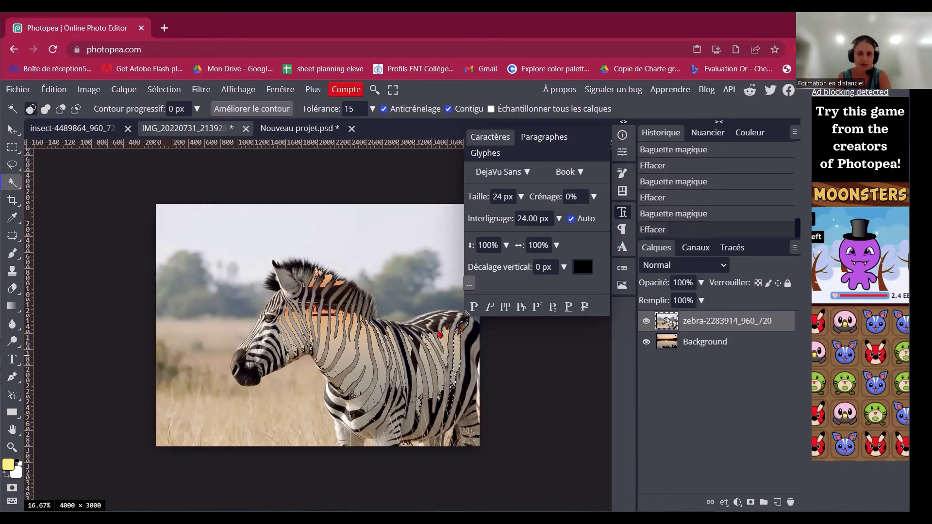
left_click(435, 328)
key("Delete")
left_click(438, 388)
key("Delete")
left_click(433, 417)
key("Delete")
left_click(449, 412)
left_click(449, 413)
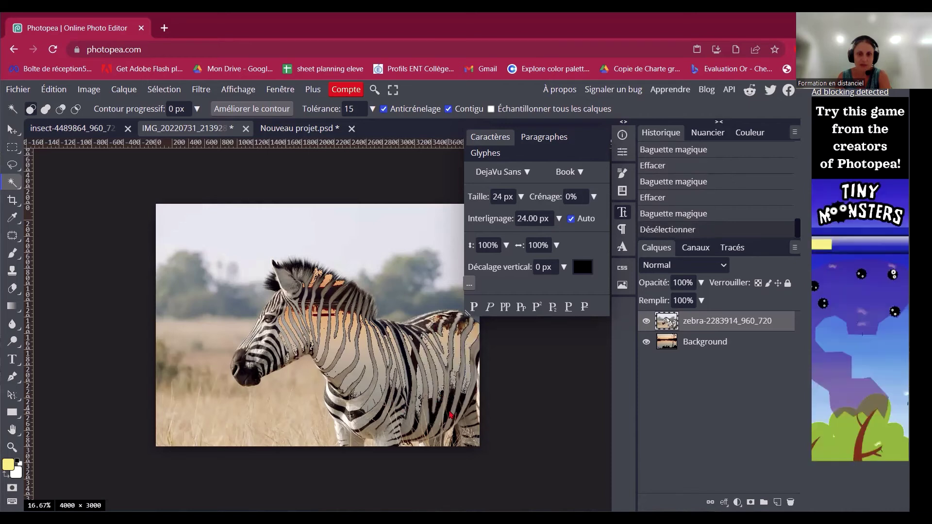
- Select and erase small dark patches on the zebra's chest and above its foreleg with the magic wand
left_click(269, 329)
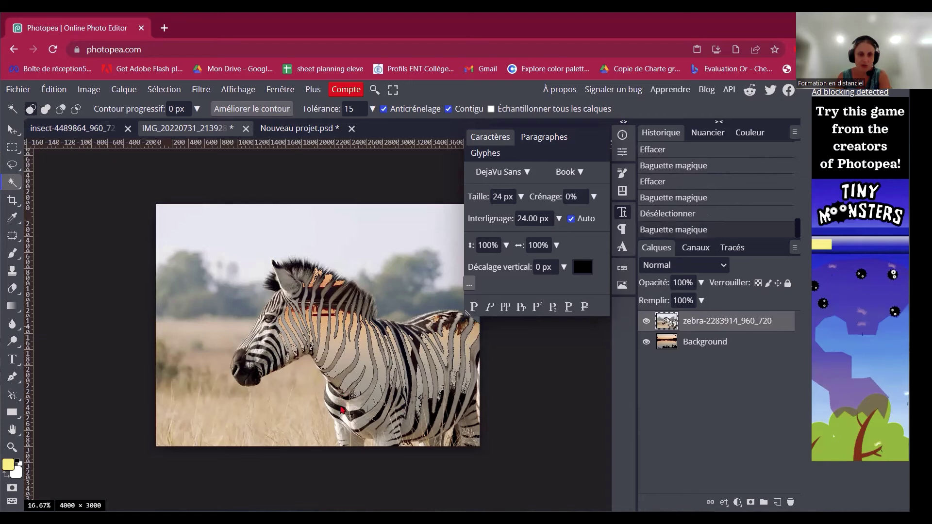
left_click(330, 407)
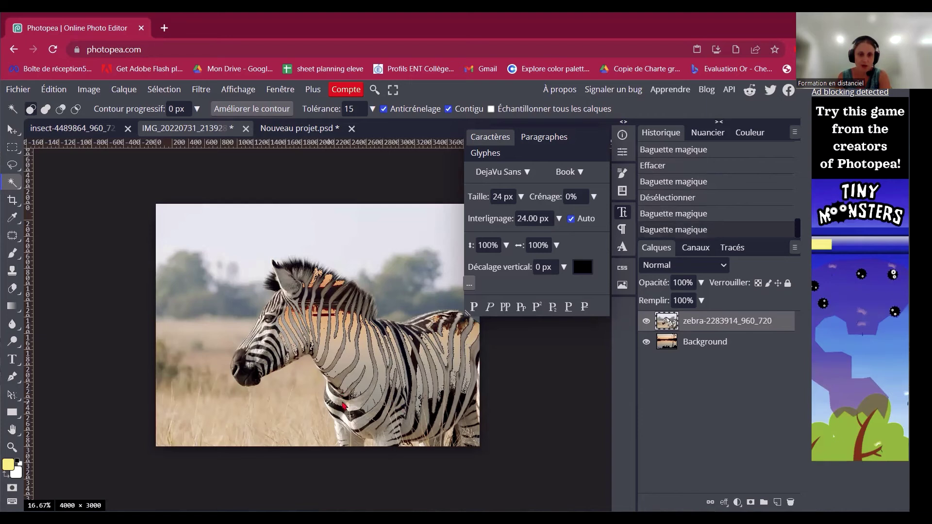
left_click(336, 397)
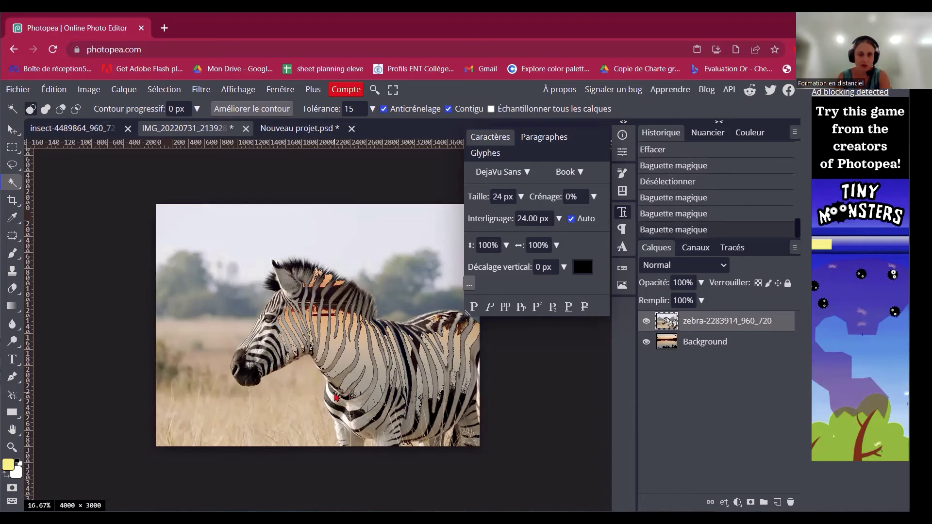
key("Delete")
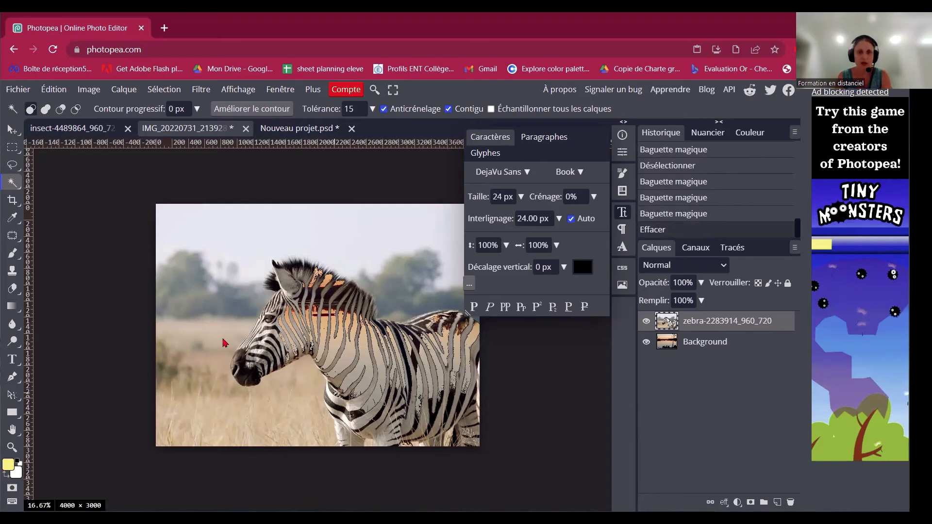
left_click(382, 418)
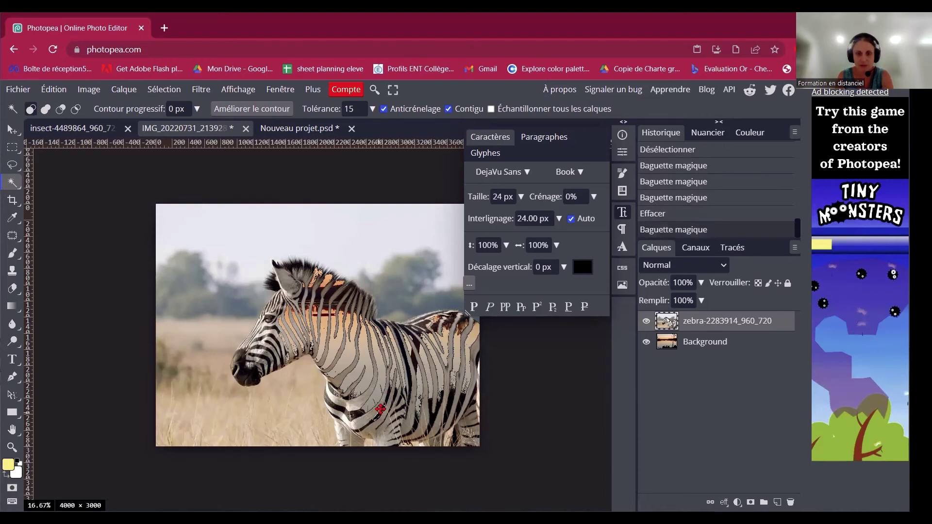
key("Delete")
left_click(388, 404)
key("Delete")
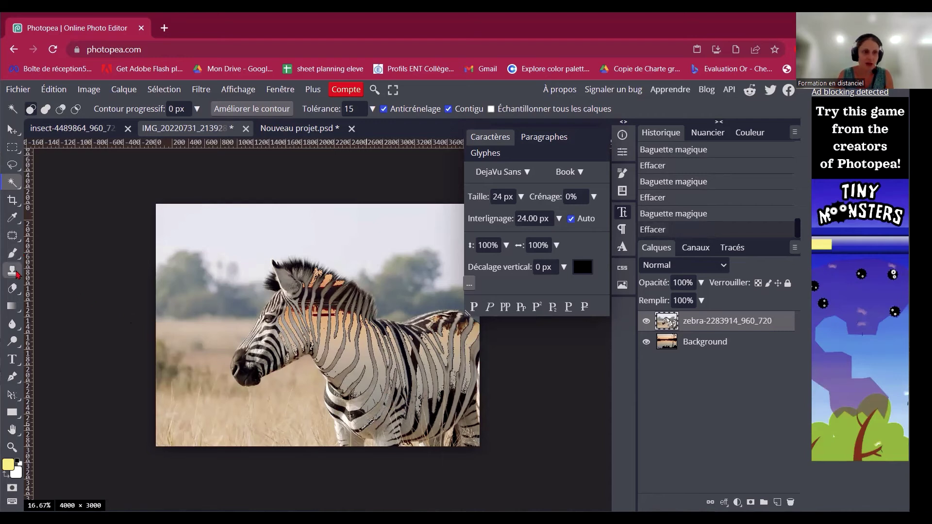
- Choose the background eraser (Gomme d'arrière-plan) and set its brush to 357 px with 43% hardness
right_click(15, 288)
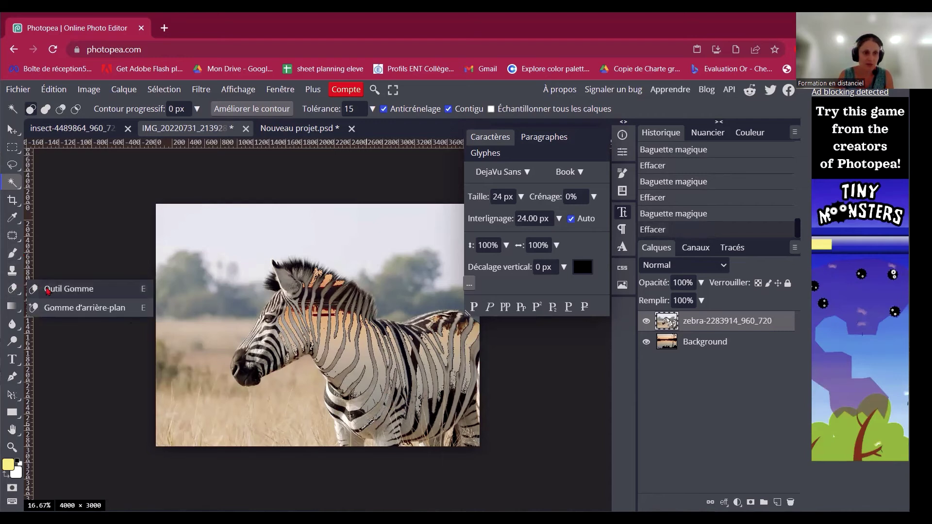
left_click(47, 290)
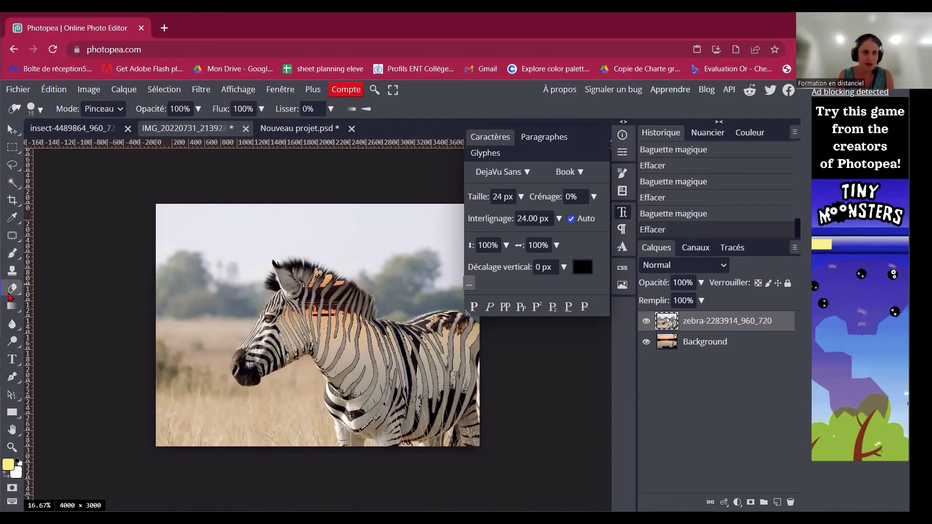
right_click(12, 289)
left_click(56, 309)
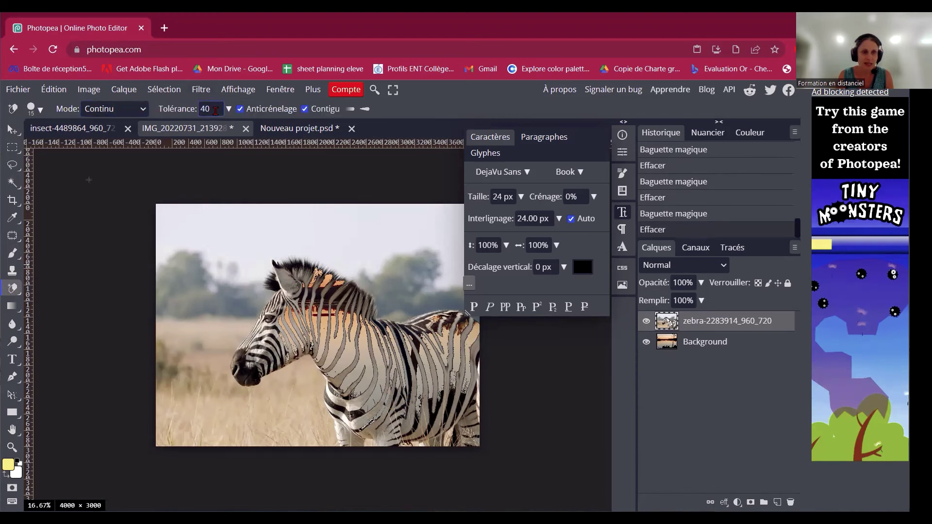
left_click(34, 109)
mouse_move(143, 143)
left_mouse_down()
mouse_move(150, 153)
mouse_move(143, 148)
left_mouse_up()
left_click_drag(188, 170, 133, 177)
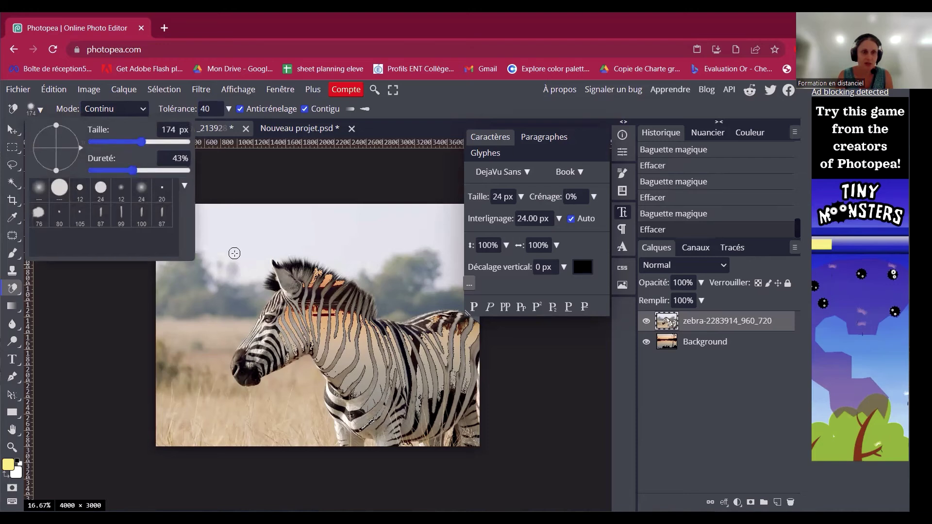
left_click(158, 144)
- Try to erase the sky and trees in front of the zebra's head with the background eraser
left_click(202, 251)
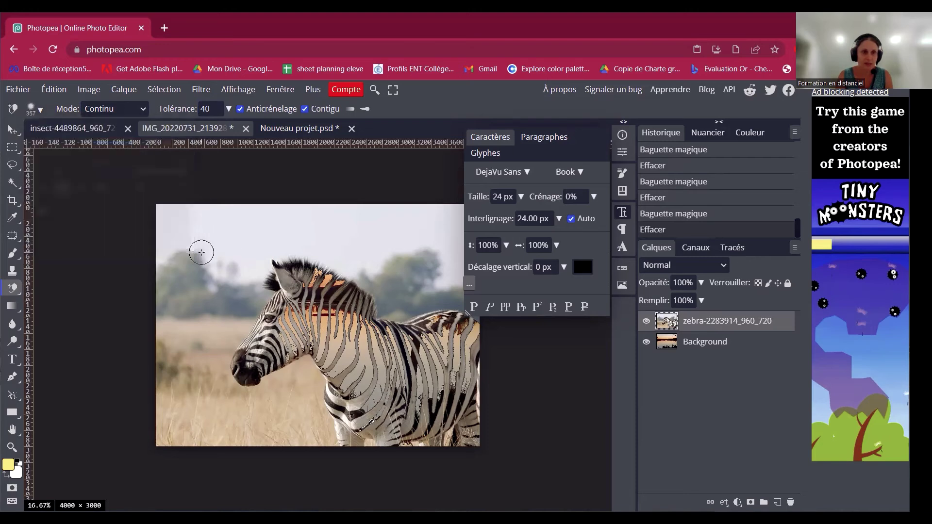
left_click(194, 284)
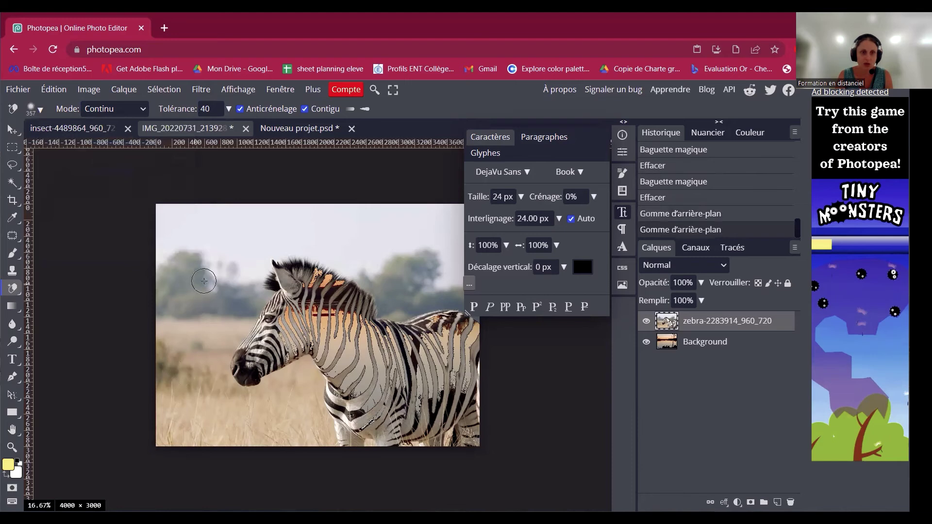
left_click(130, 305)
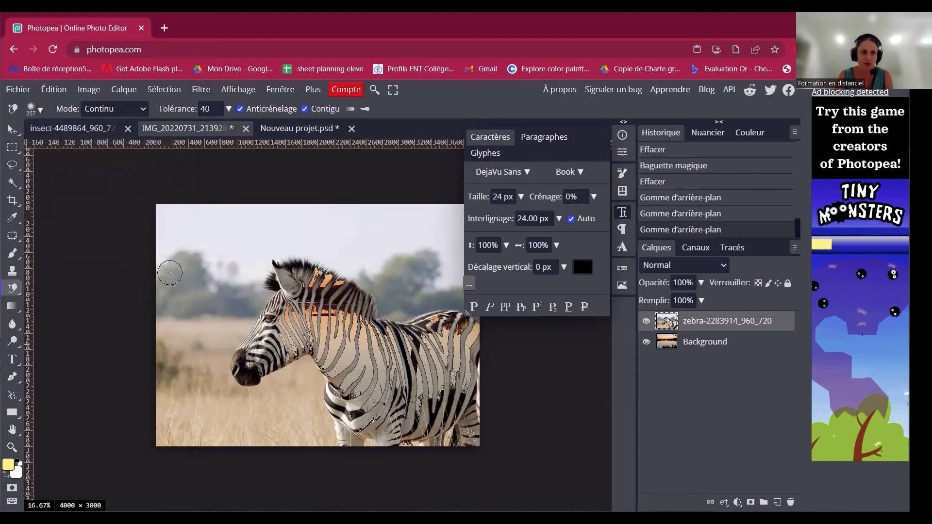
left_click(241, 292)
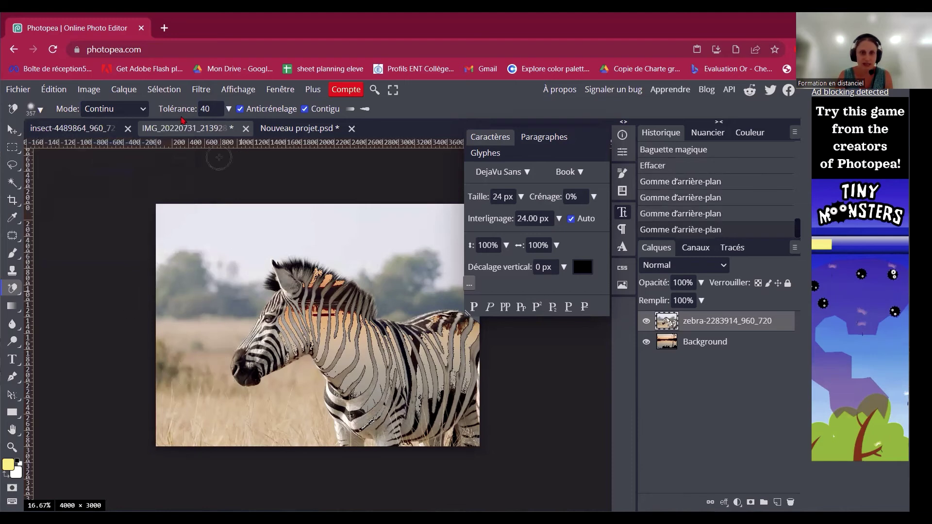
- Clear the selection and erase the savanna background around the zebra's head and front with the background eraser
left_click(173, 90)
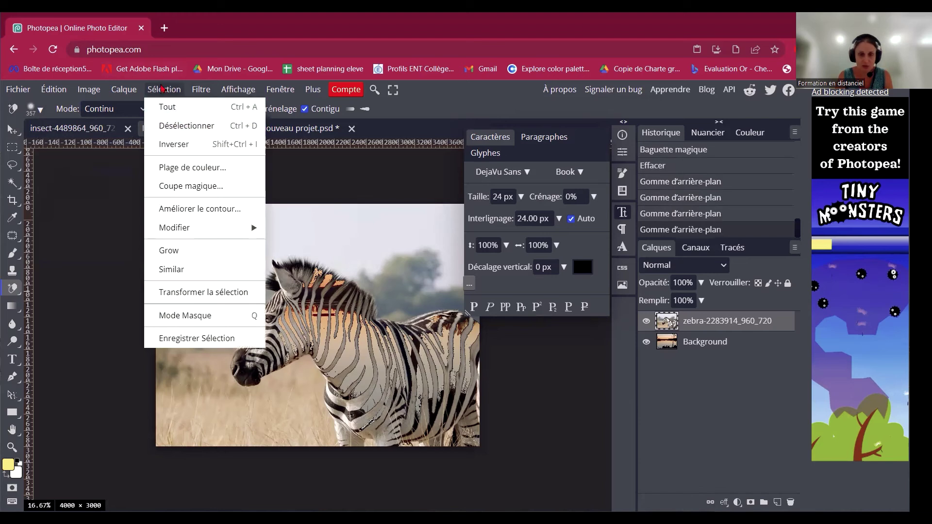
left_click(171, 127)
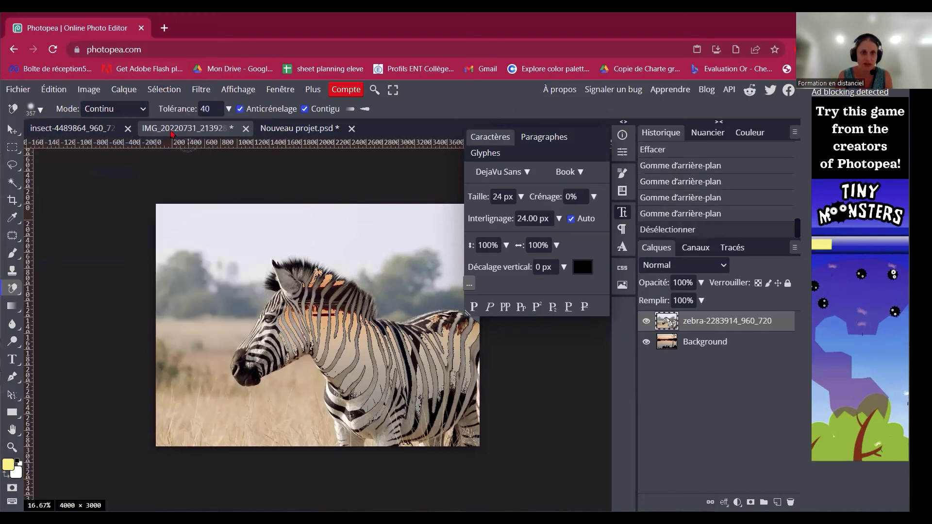
mouse_move(179, 311)
left_mouse_down()
mouse_move(179, 416)
mouse_move(189, 296)
mouse_move(195, 372)
mouse_move(181, 300)
mouse_move(200, 260)
mouse_move(186, 186)
mouse_move(159, 340)
mouse_move(157, 431)
mouse_move(139, 334)
mouse_move(153, 210)
mouse_move(147, 334)
mouse_move(171, 191)
mouse_move(197, 342)
mouse_move(217, 289)
mouse_move(204, 198)
mouse_move(188, 262)
mouse_move(182, 500)
mouse_move(172, 434)
mouse_move(179, 359)
mouse_move(162, 384)
mouse_move(159, 450)
mouse_move(149, 340)
mouse_move(202, 407)
mouse_move(132, 335)
mouse_move(187, 401)
mouse_move(228, 422)
mouse_move(297, 437)
mouse_move(302, 414)
mouse_move(273, 400)
mouse_move(232, 407)
mouse_move(210, 387)
mouse_move(208, 363)
mouse_move(232, 398)
mouse_move(213, 352)
mouse_move(224, 303)
mouse_move(211, 318)
mouse_move(206, 345)
mouse_move(249, 296)
mouse_move(218, 321)
mouse_move(207, 311)
mouse_move(233, 260)
mouse_move(233, 187)
mouse_move(248, 293)
mouse_move(256, 290)
mouse_move(221, 333)
mouse_move(243, 309)
mouse_move(250, 322)
mouse_move(212, 361)
mouse_move(212, 436)
mouse_move(201, 417)
mouse_move(295, 443)
mouse_move(208, 448)
mouse_move(299, 402)
mouse_move(268, 381)
mouse_move(240, 398)
mouse_move(302, 386)
mouse_move(321, 422)
mouse_move(318, 444)
mouse_move(306, 370)
mouse_move(282, 380)
left_mouse_up()
mouse_move(250, 204)
left_mouse_down()
mouse_move(210, 263)
mouse_move(257, 222)
mouse_move(319, 191)
mouse_move(269, 202)
mouse_move(219, 230)
mouse_move(213, 250)
mouse_move(331, 199)
mouse_move(362, 198)
mouse_move(269, 247)
mouse_move(256, 267)
mouse_move(263, 252)
mouse_move(300, 245)
mouse_move(415, 276)
mouse_move(421, 287)
mouse_move(349, 183)
mouse_move(323, 173)
left_mouse_up()
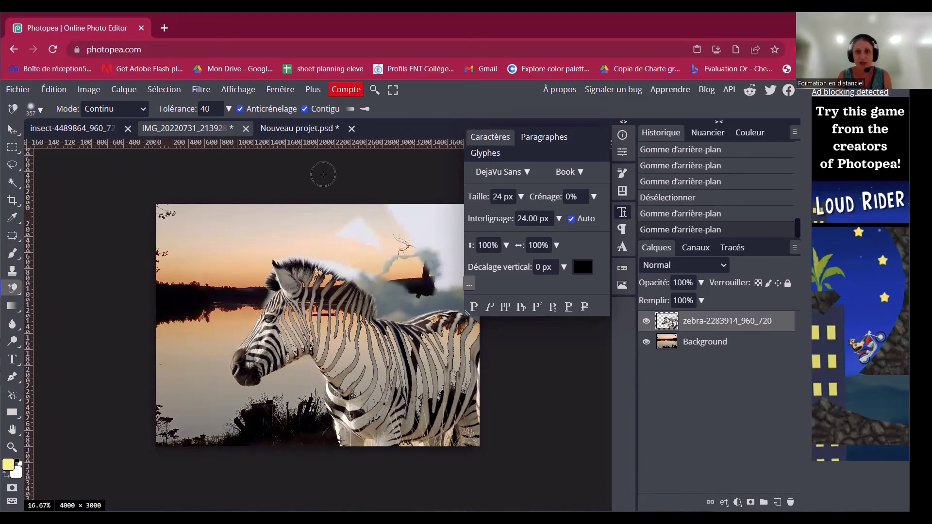
- Erase the remaining sky and trees above the zebra's mane and back with the background eraser
mouse_move(420, 222)
left_mouse_down()
mouse_move(433, 265)
mouse_move(396, 233)
mouse_move(384, 188)
mouse_move(436, 199)
mouse_move(418, 230)
mouse_move(395, 215)
mouse_move(398, 192)
mouse_move(424, 253)
mouse_move(403, 259)
mouse_move(355, 233)
mouse_move(398, 286)
mouse_move(304, 252)
mouse_move(322, 260)
left_mouse_up()
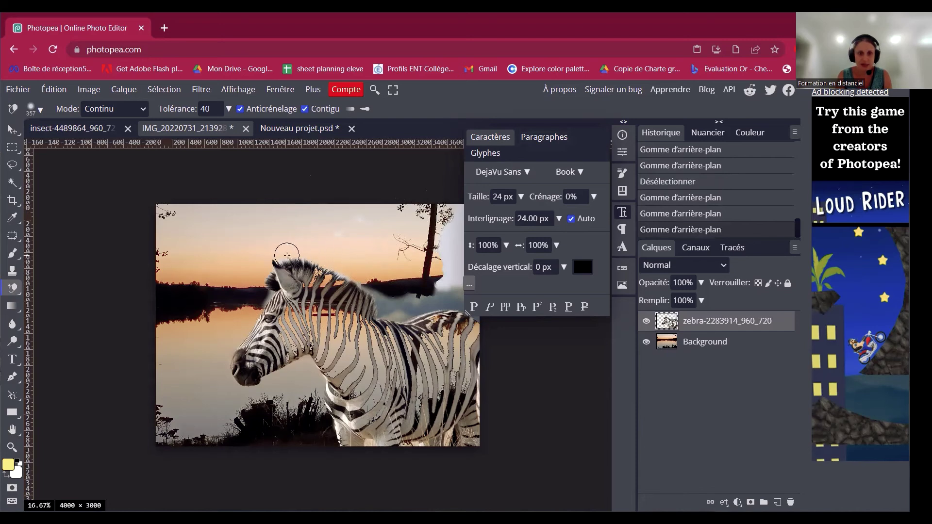
mouse_move(413, 219)
left_mouse_down()
mouse_move(325, 213)
mouse_move(340, 209)
left_mouse_up()
mouse_move(445, 196)
left_mouse_down()
mouse_move(434, 251)
mouse_move(439, 185)
mouse_move(434, 271)
mouse_move(455, 233)
mouse_move(458, 187)
mouse_move(444, 293)
mouse_move(437, 302)
mouse_move(379, 291)
left_mouse_up()
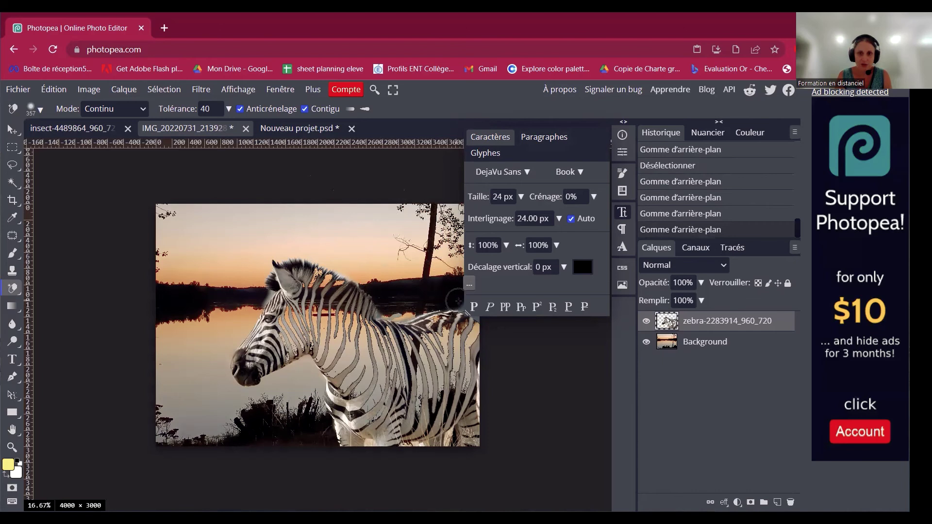
left_click_drag(488, 328, 478, 335)
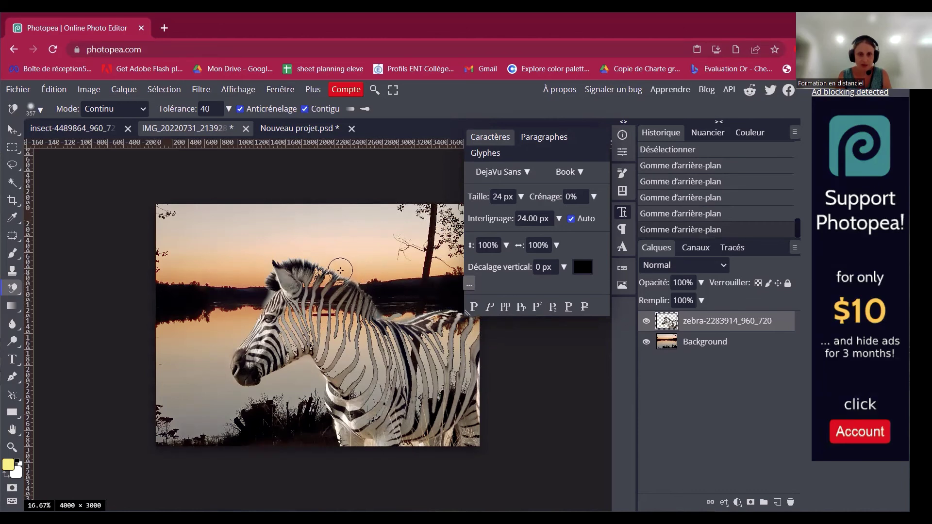
mouse_move(295, 251)
left_mouse_down()
mouse_move(267, 254)
mouse_move(265, 245)
left_mouse_up()
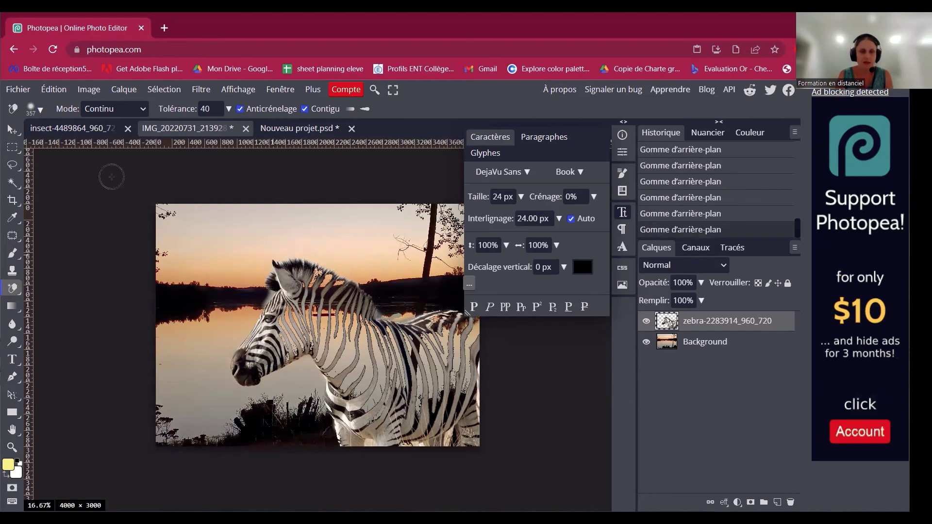
- Flatten the zebra and sunset layers into a single image (Aplatir l'image)
left_click(12, 147)
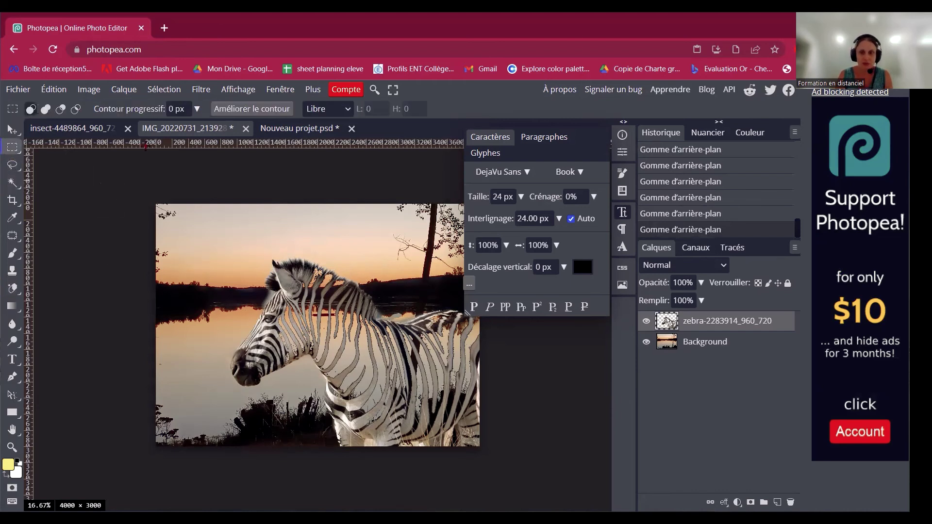
left_click(124, 90)
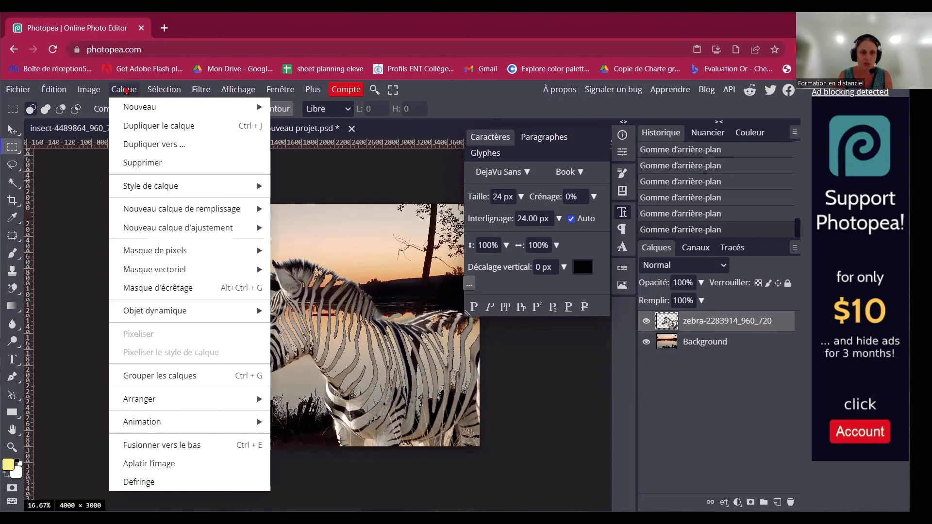
left_click(128, 446)
left_click(63, 120)
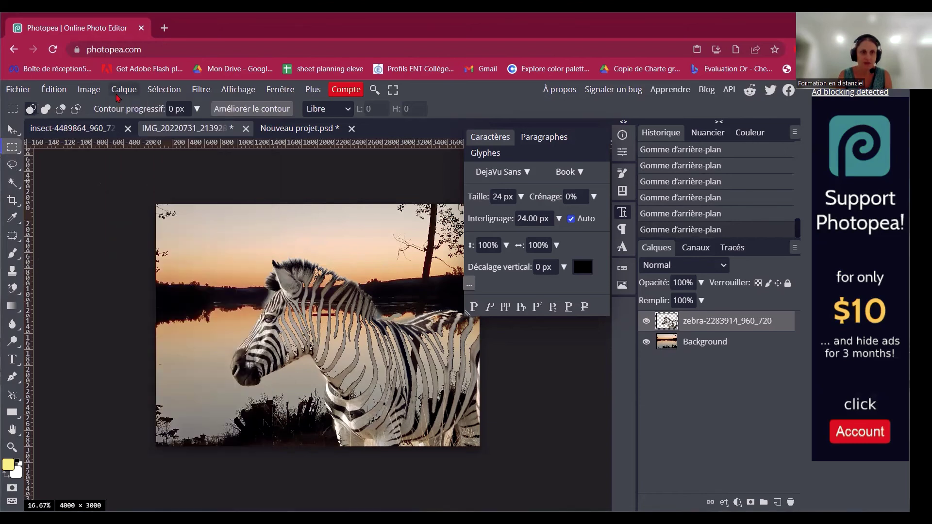
left_click(137, 461)
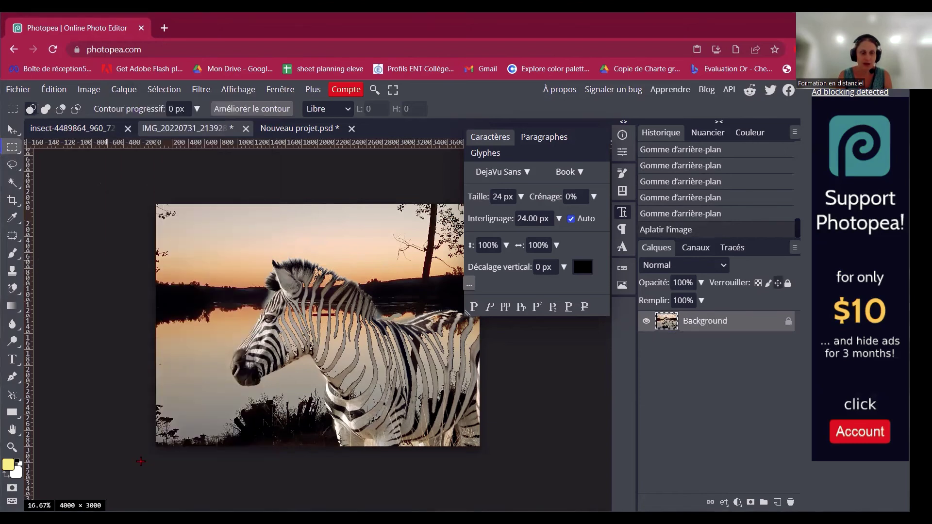
- Crop the image (Recadrage) to a full-height rectangular selection about 3316 × 3000 px, cutting off the zebra's rear side
left_click_drag(155, 204, 424, 446)
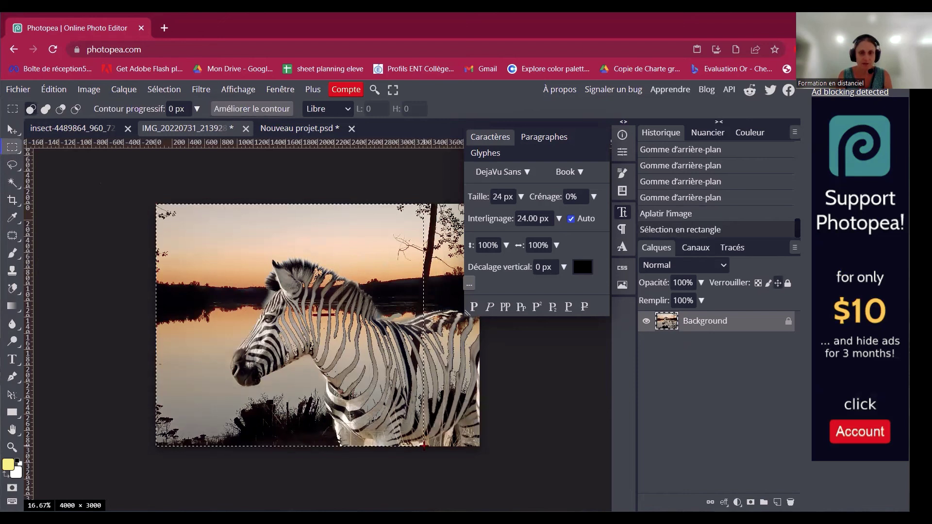
left_click(88, 89)
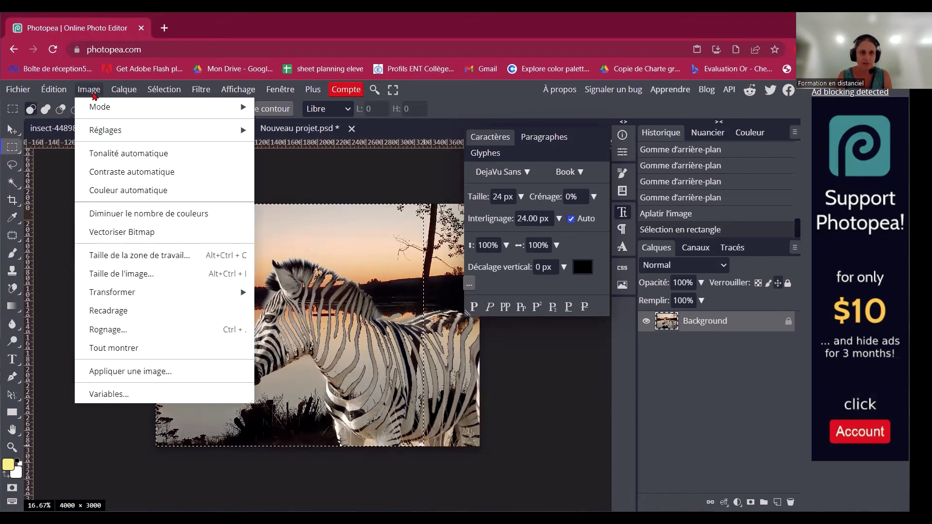
left_click(132, 315)
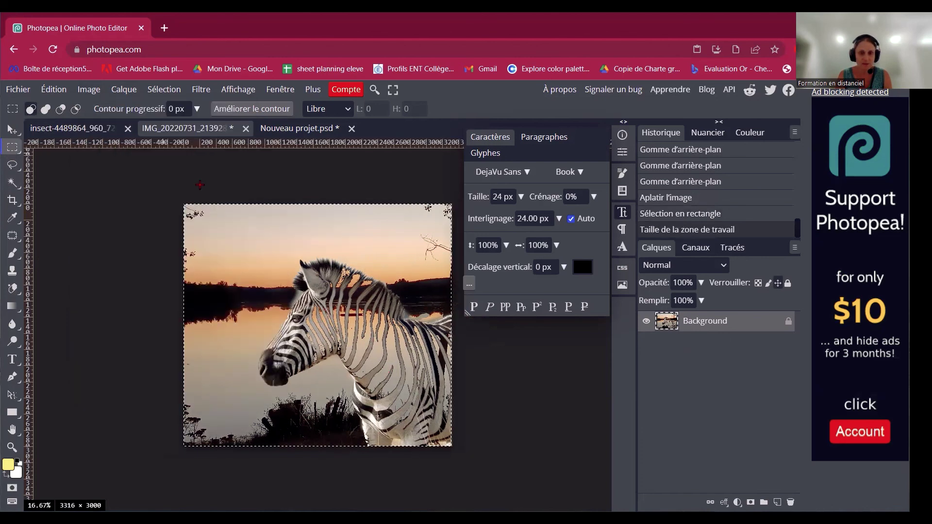
- Clear the rectangular selection around the cropped zebra and sunset image
left_click(164, 89)
left_click(164, 126)
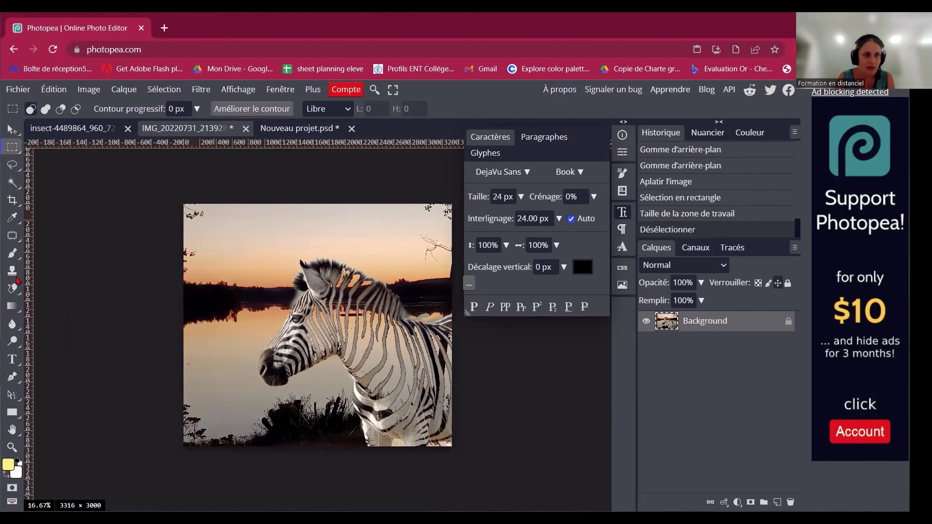
left_click(11, 451)
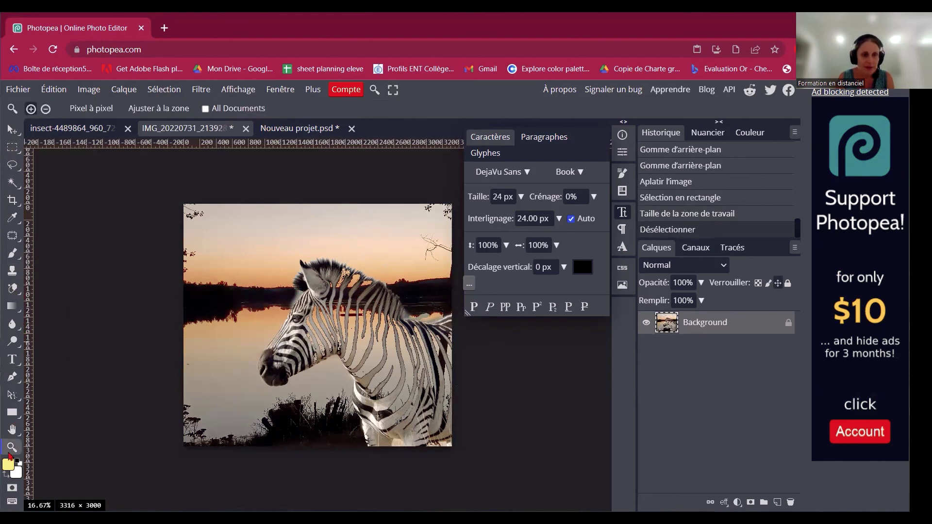
left_click(352, 292)
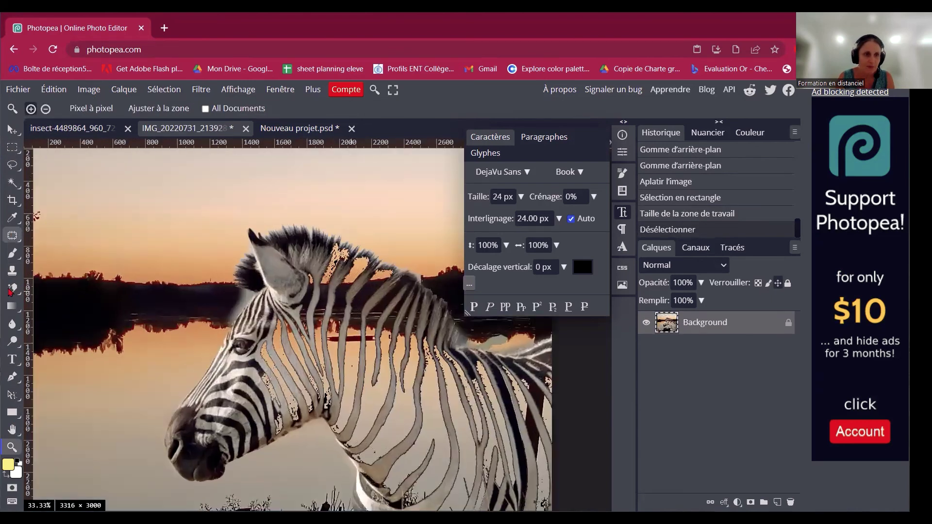
- Try to erase the pale halo in front of the zebra's forehead with the background eraser at 89 px, and undo the stroke
left_click(12, 288)
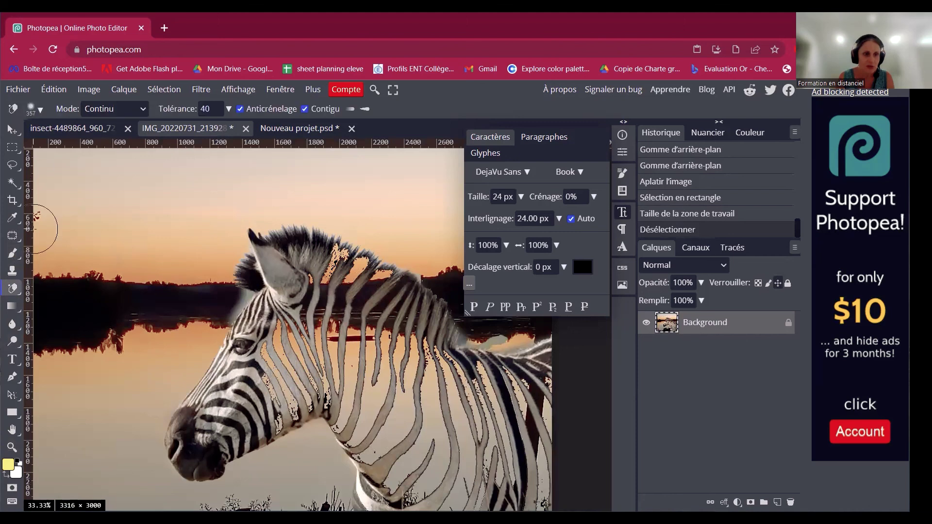
left_click(39, 109)
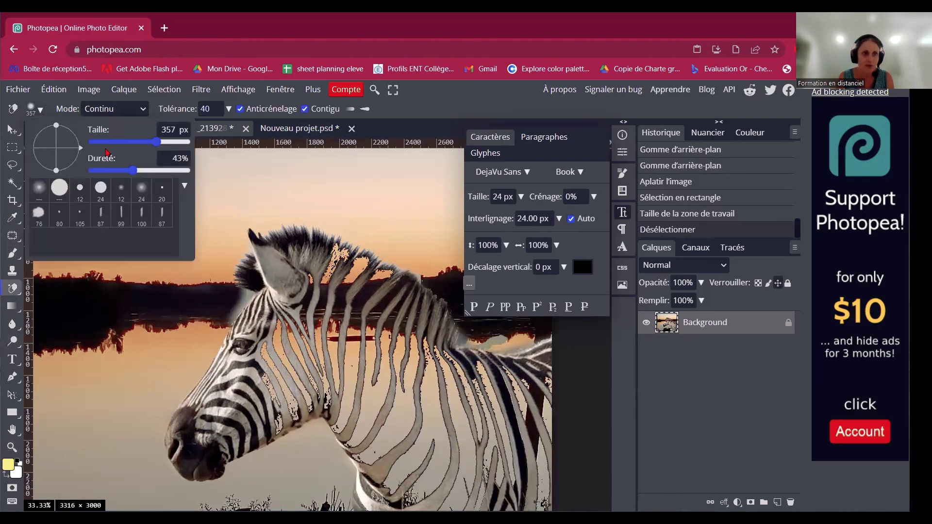
left_click(121, 142)
left_click(143, 142)
left_click(131, 142)
left_click(232, 299)
left_click_drag(232, 299, 239, 296)
key("ctrl+z")
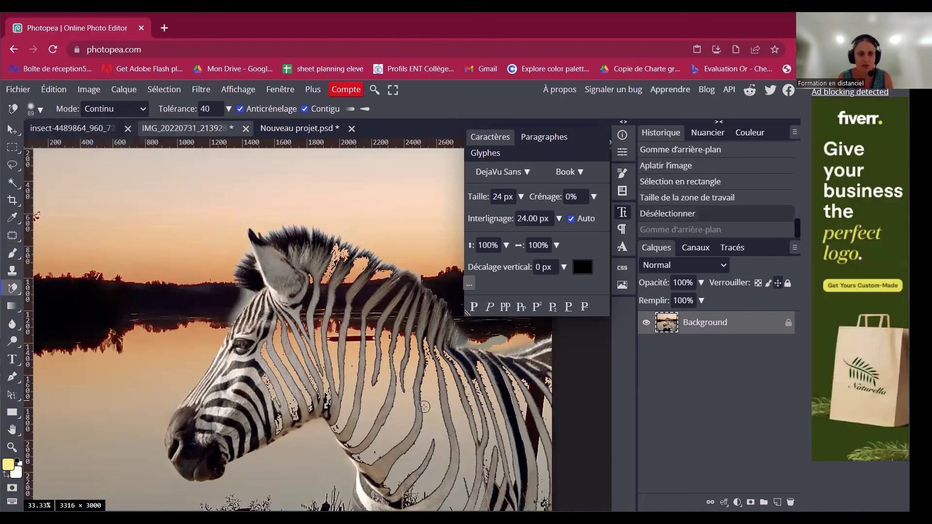
- Unlock the Background layer of the zebra and sunset image
left_click(13, 449)
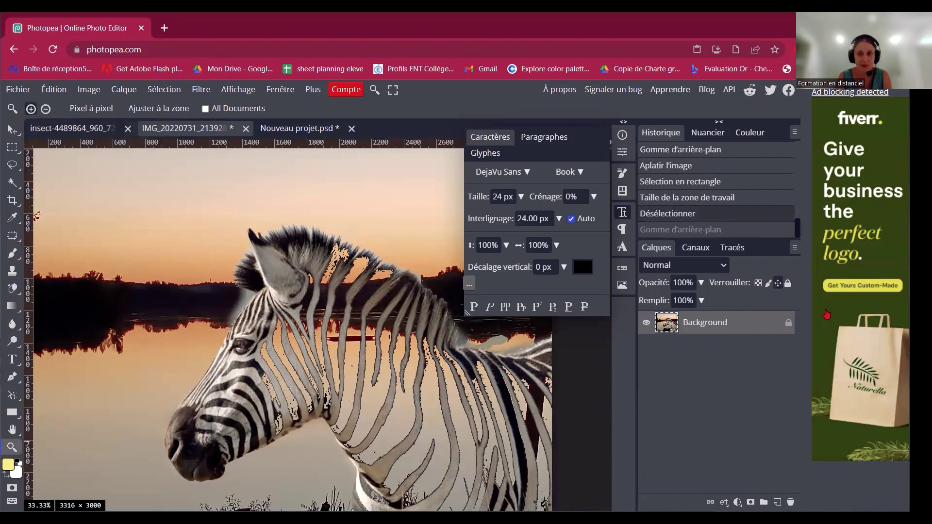
left_click(789, 322)
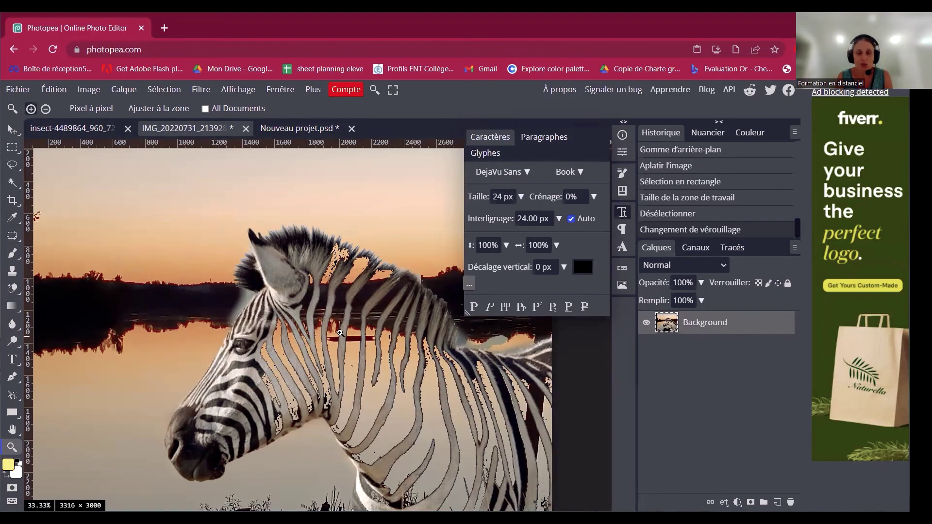
left_click(362, 348, "alt")
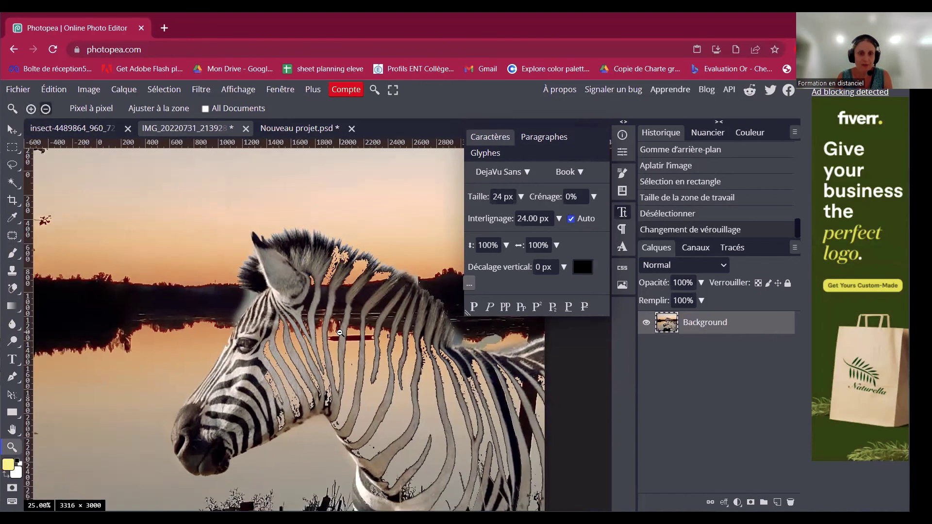
left_click(362, 348, "alt")
left_click(378, 377, "alt")
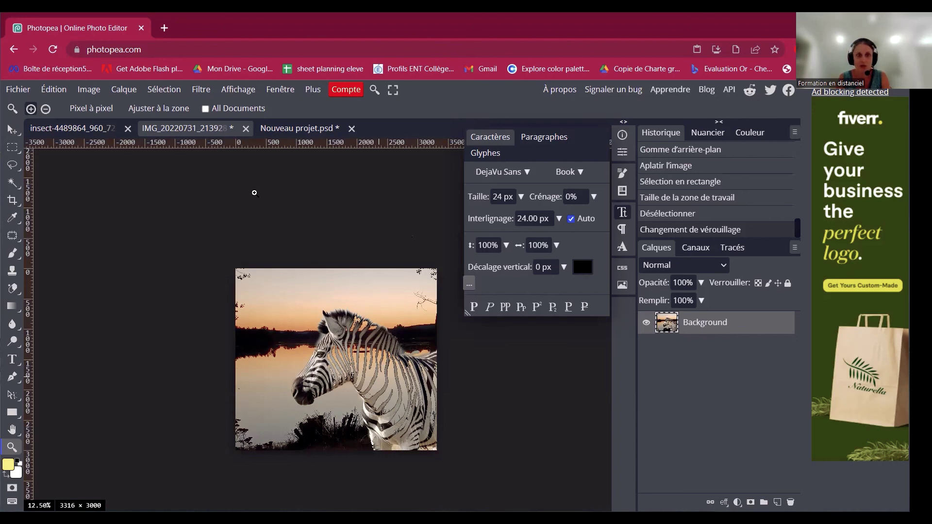
- Apply a Luminosité/contraste adjustment to the image with a brightness of 29 and a contrast of 27
left_click(89, 89)
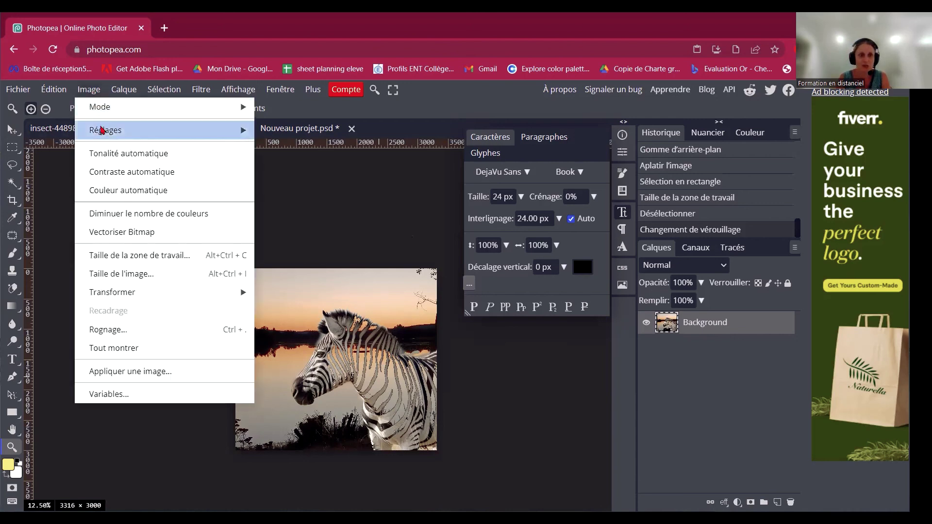
mouse_move(102, 130)
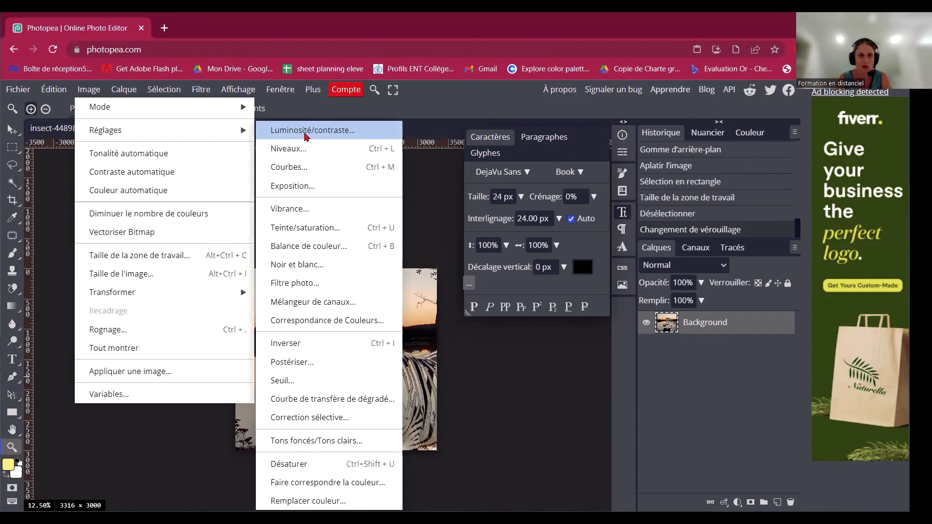
left_click(307, 135)
left_click_drag(195, 224, 217, 229)
left_click_drag(196, 263, 220, 265)
left_click_drag(216, 230, 201, 233)
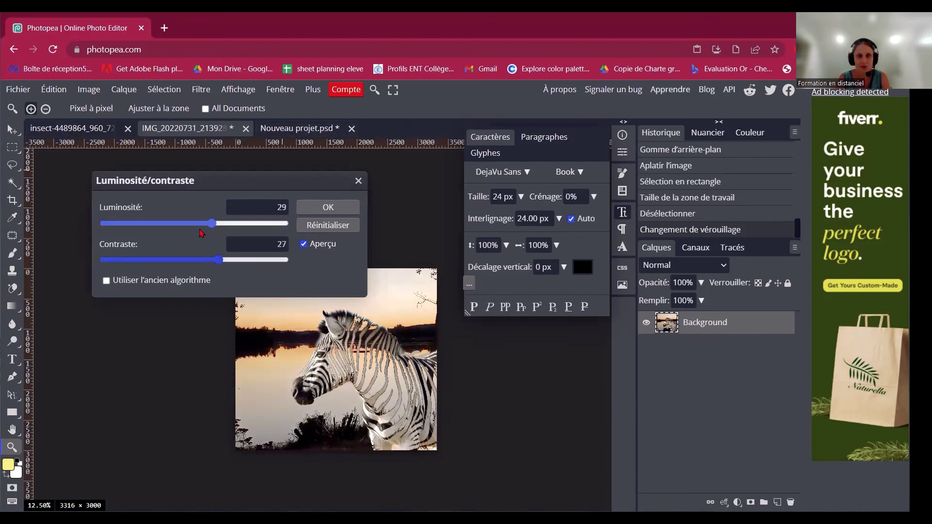
left_click(327, 207)
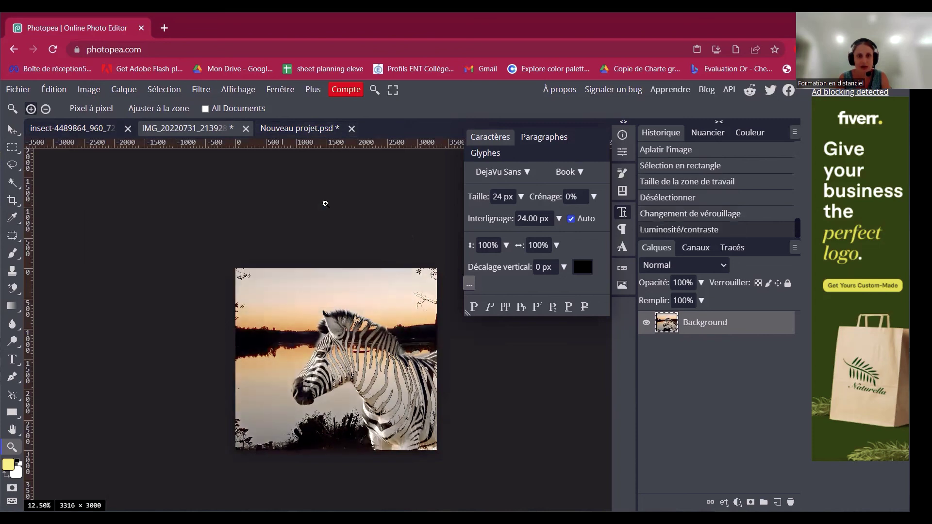
- Shift the image's hue so the orange sunset turns green, using the Teinte/saturation adjustment
left_click(101, 88)
mouse_move(108, 131)
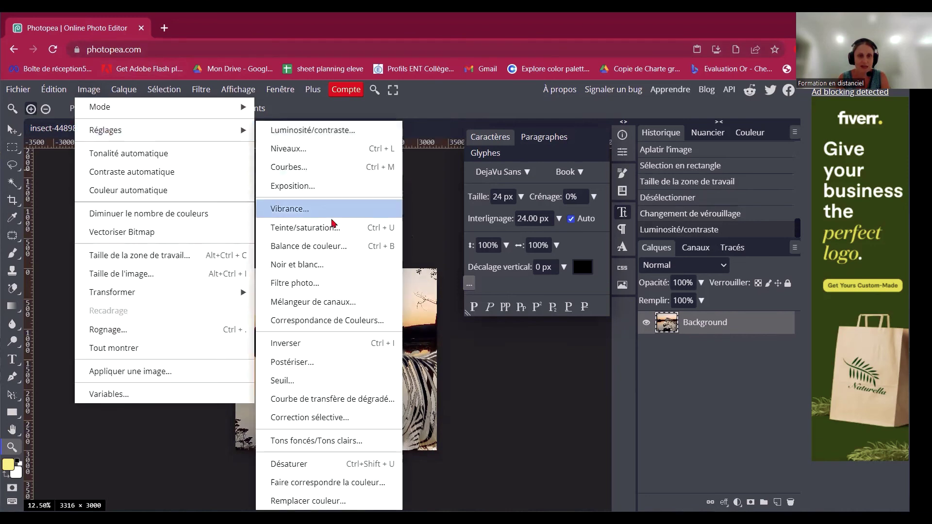
left_click(317, 235)
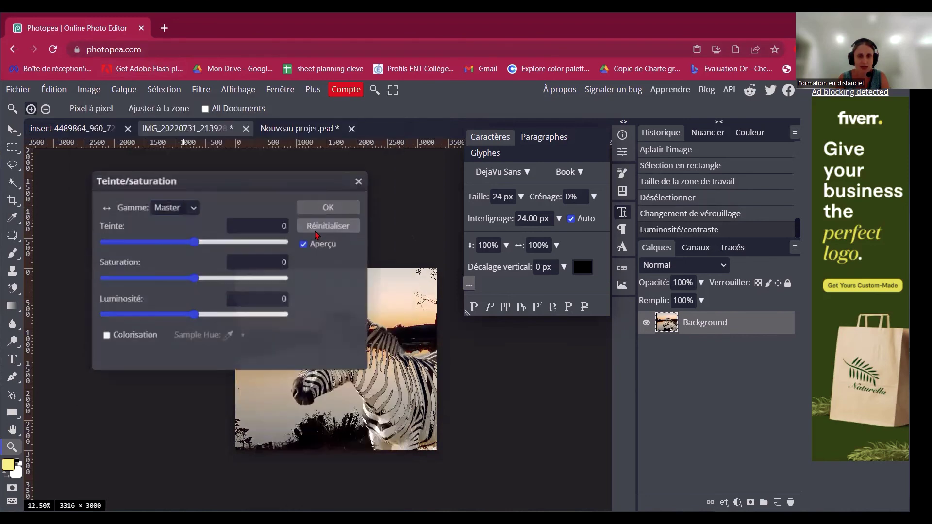
mouse_move(212, 245)
left_mouse_down()
mouse_move(207, 253)
mouse_move(224, 247)
left_mouse_up()
left_click(340, 208)
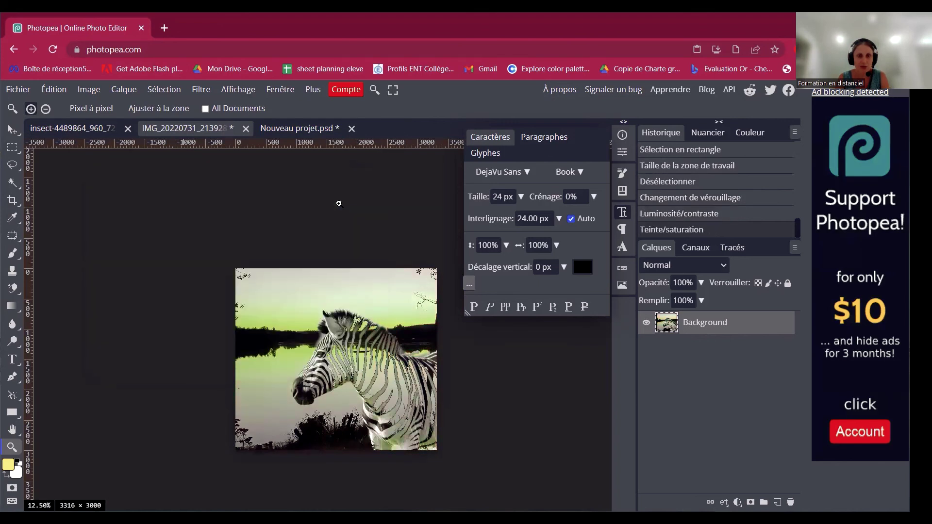